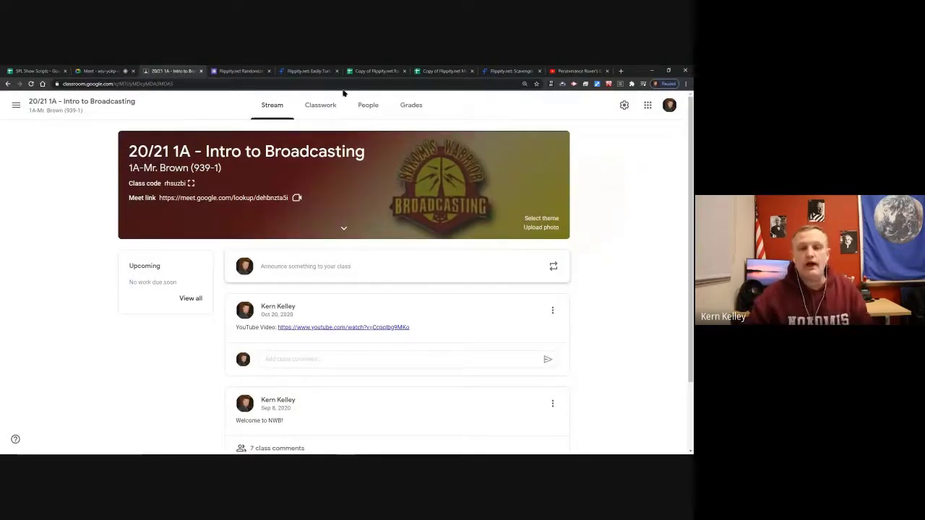
Show the Classwork page for 20/21 1A - Intro to Broadcasting, with topics like Feb 22-26 and Resources.
{"action": "left_click", "coordinate": [320, 106]}
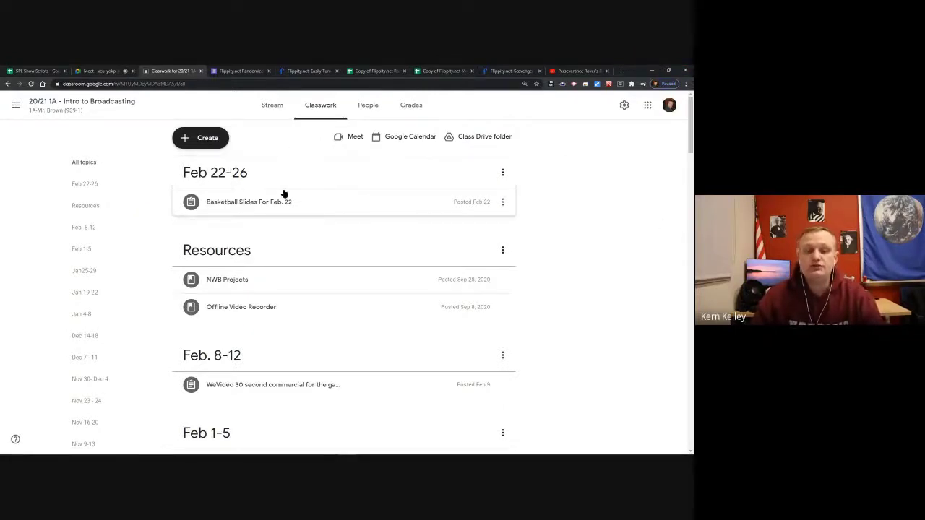
{"action": "left_click", "coordinate": [196, 138]}
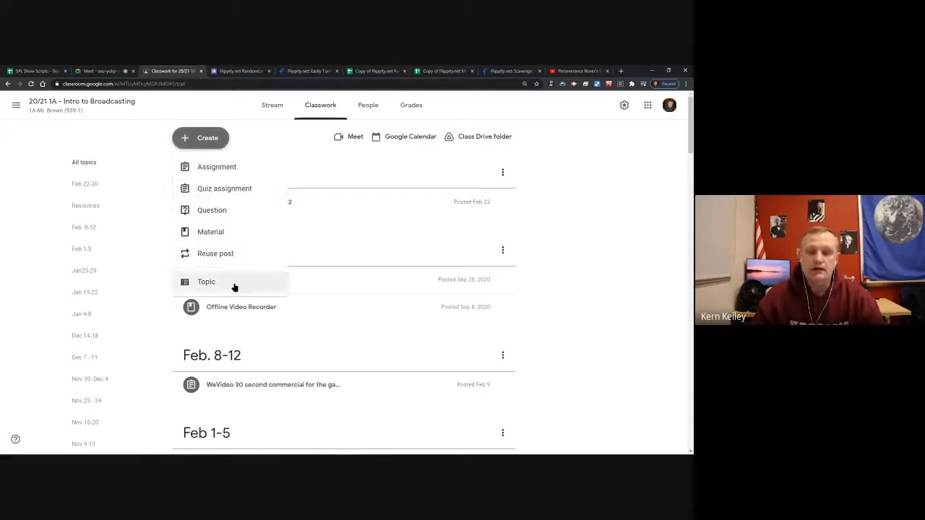
{"action": "left_click", "coordinate": [414, 221]}
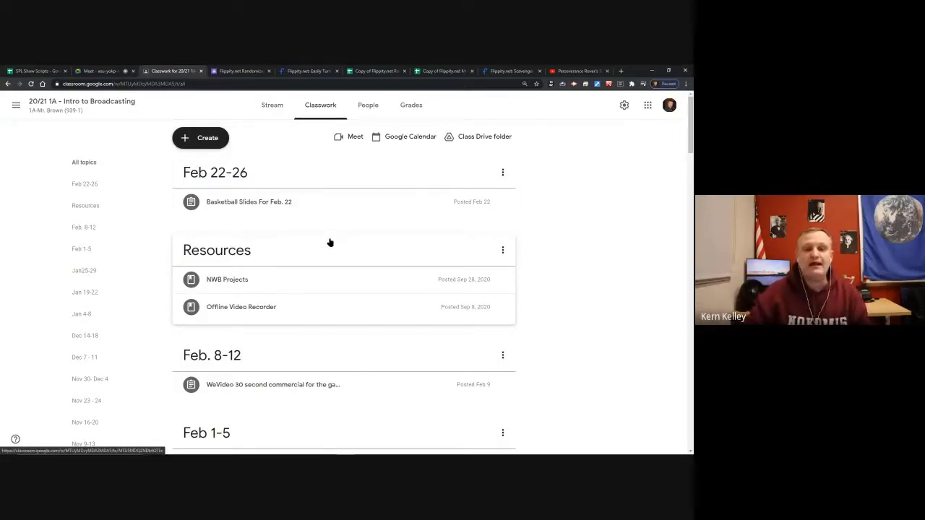
{"action": "scroll", "coordinate": [299, 219], "scroll_direction": "down", "scroll_amount": 1}
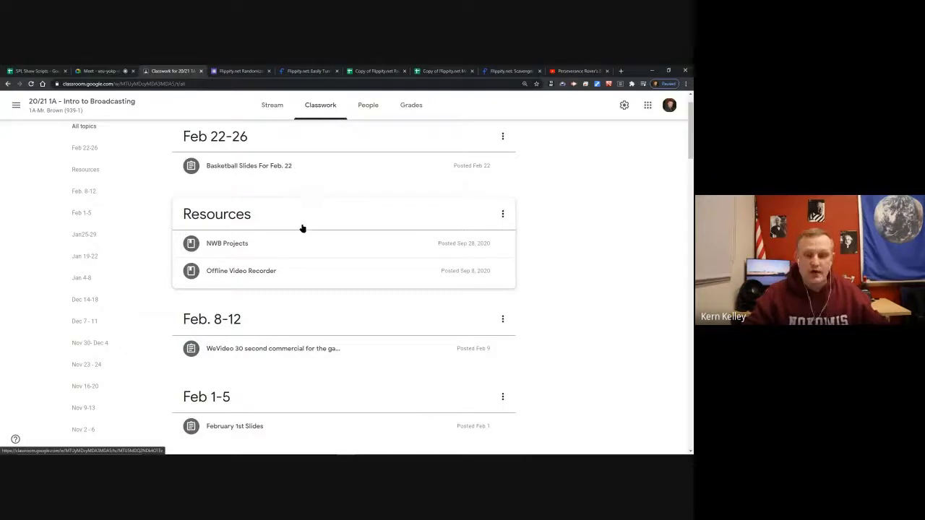
{"action": "left_click_drag", "start_coordinate": [301, 227], "coordinate": [302, 349]}
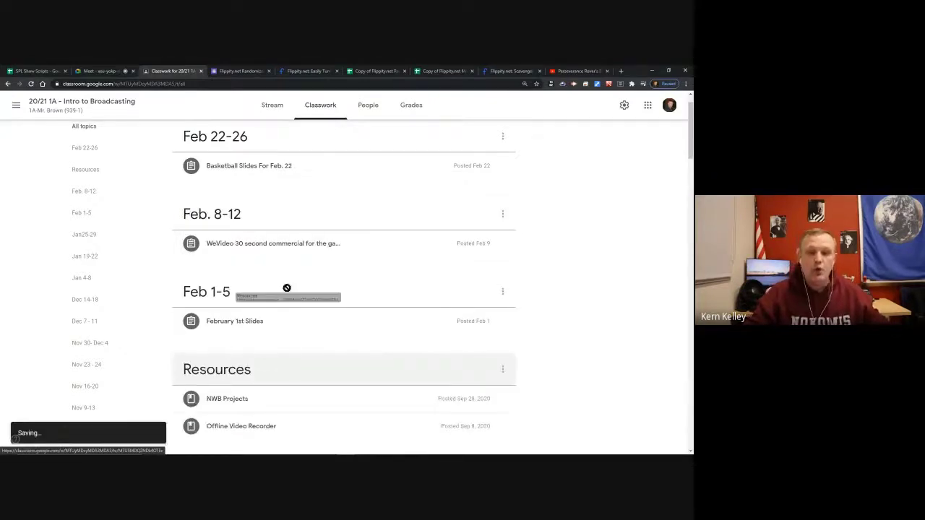
{"action": "left_click_drag", "start_coordinate": [284, 394], "coordinate": [287, 221]}
{"action": "left_click", "coordinate": [287, 221]}
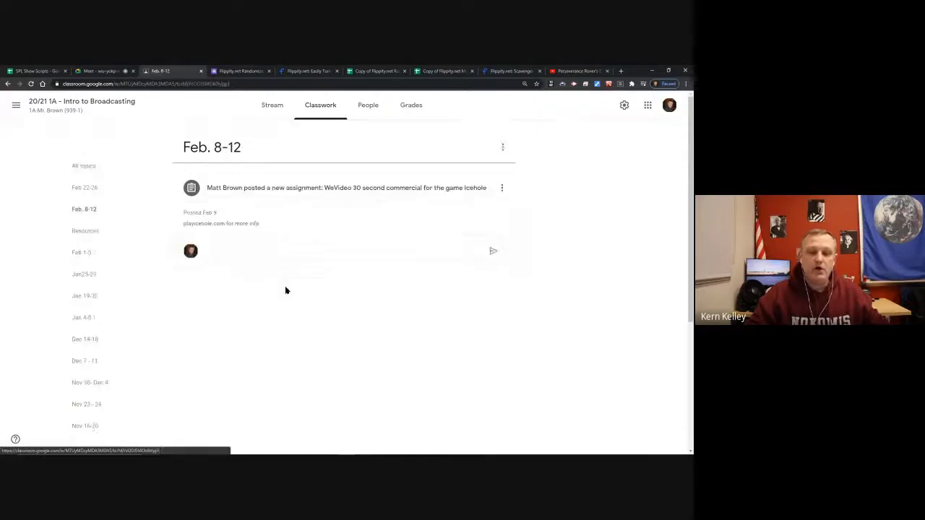
{"action": "left_click", "coordinate": [314, 108]}
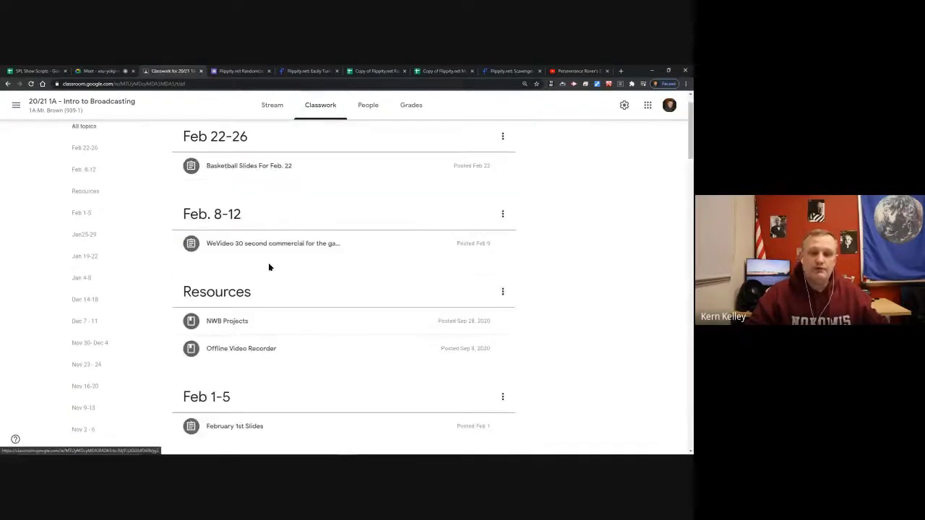
{"action": "left_click_drag", "start_coordinate": [287, 297], "coordinate": [293, 209]}
{"action": "left_click", "coordinate": [324, 100]}
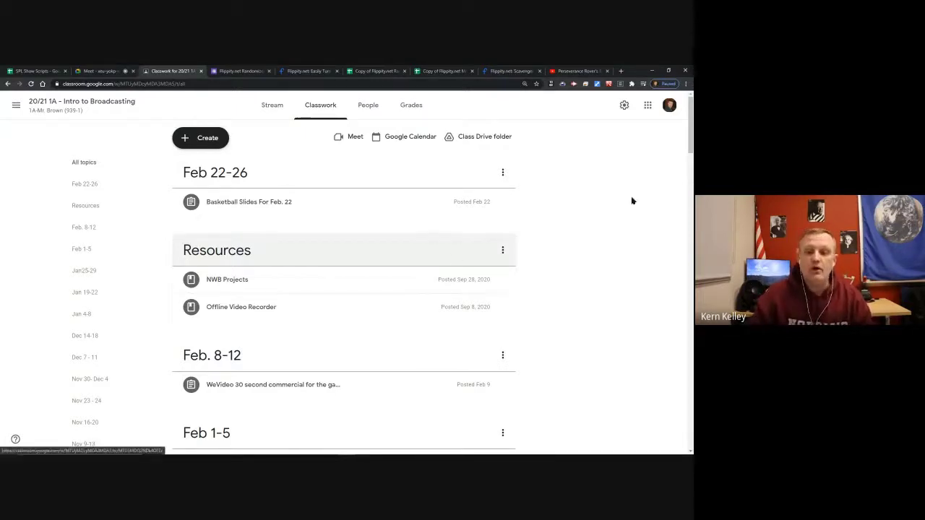
{"action": "scroll", "coordinate": [690, 132], "scroll_direction": "down", "scroll_amount": 3}
{"action": "scroll", "coordinate": [683, 123], "scroll_direction": "up", "scroll_amount": 3}
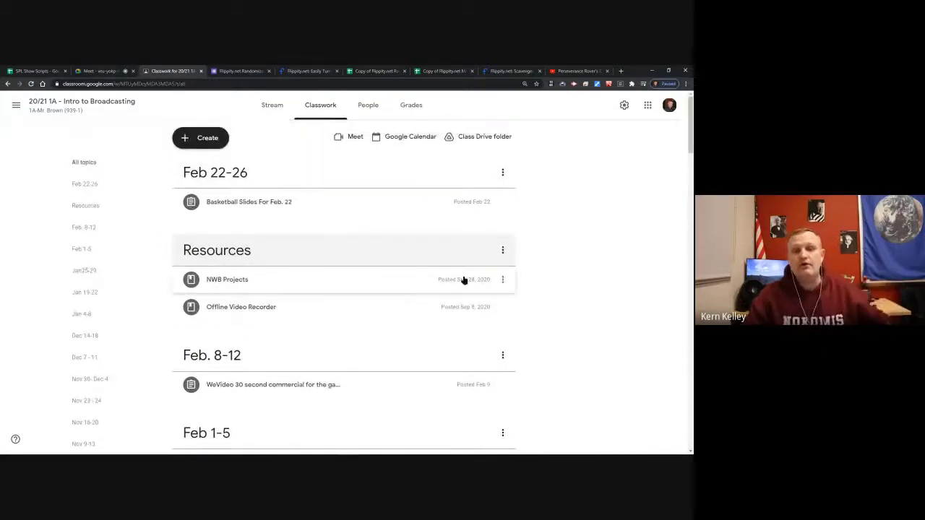
{"action": "scroll", "coordinate": [402, 324], "scroll_direction": "down", "scroll_amount": 1}
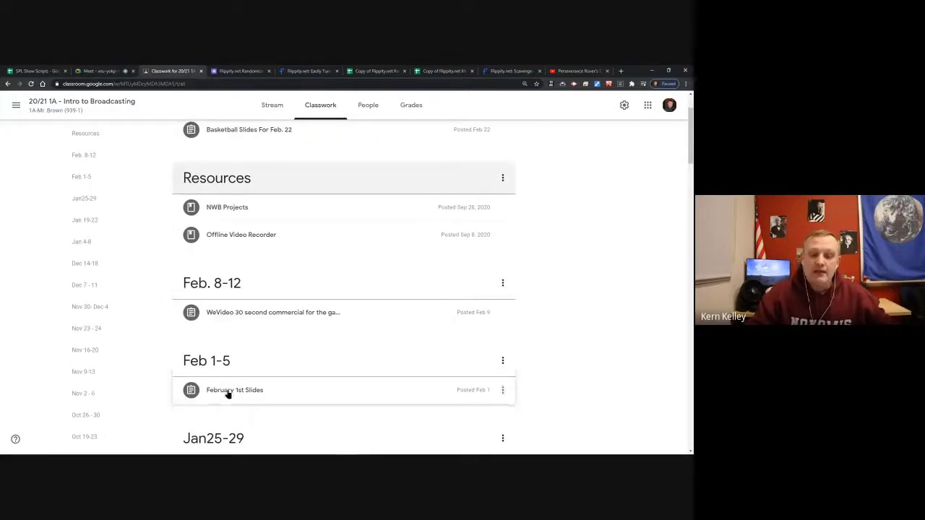
{"action": "left_click_drag", "start_coordinate": [272, 392], "coordinate": [289, 357]}
{"action": "scroll", "coordinate": [302, 341], "scroll_direction": "down", "scroll_amount": 1}
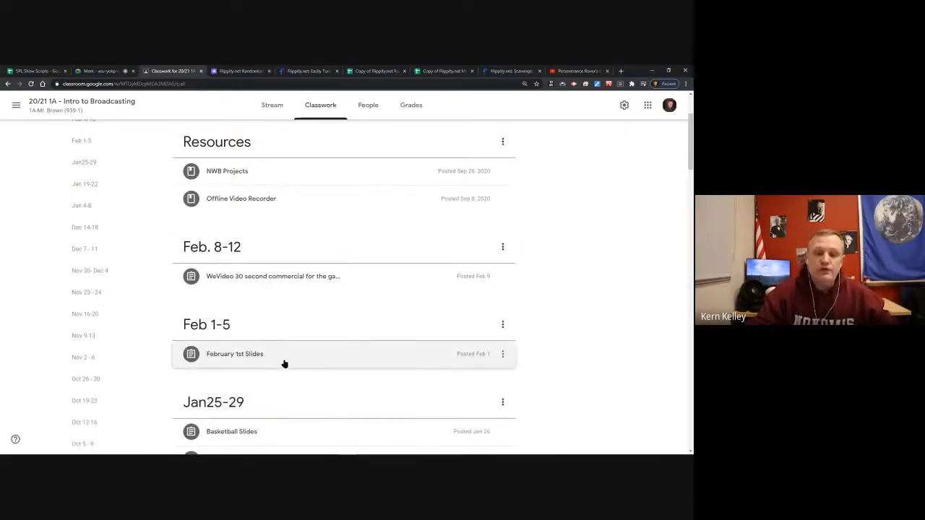
{"action": "left_click_drag", "start_coordinate": [284, 366], "coordinate": [212, 256]}
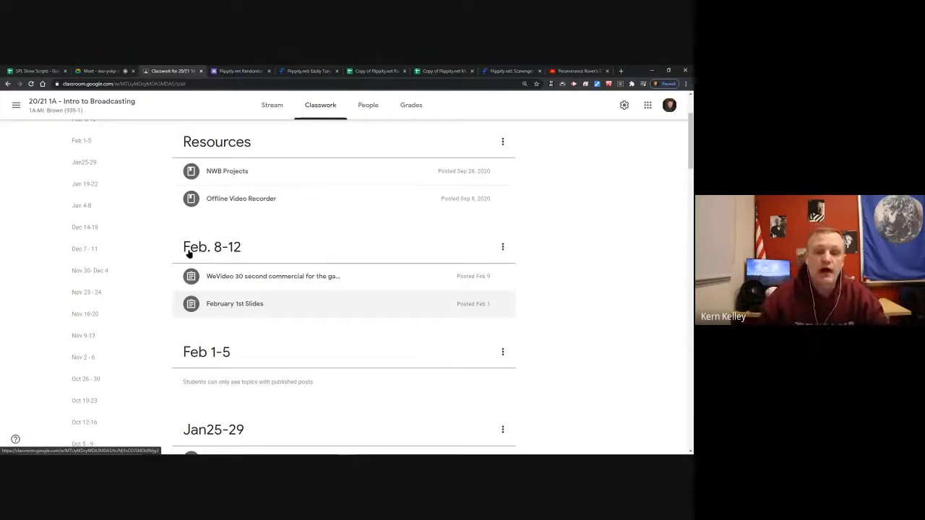
{"action": "scroll", "coordinate": [313, 334], "scroll_direction": "down", "scroll_amount": 1}
{"action": "left_click_drag", "start_coordinate": [289, 278], "coordinate": [279, 309]}
{"action": "scroll", "coordinate": [241, 296], "scroll_direction": "up", "scroll_amount": 3}
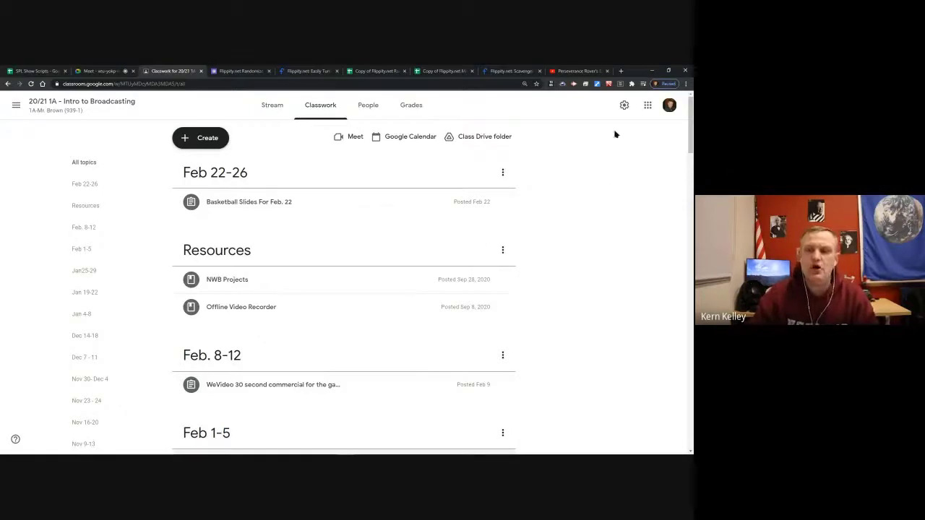
Open the class settings from the gradebook and scroll to the Trimester 1–3 grade categories.
{"action": "left_click", "coordinate": [417, 105]}
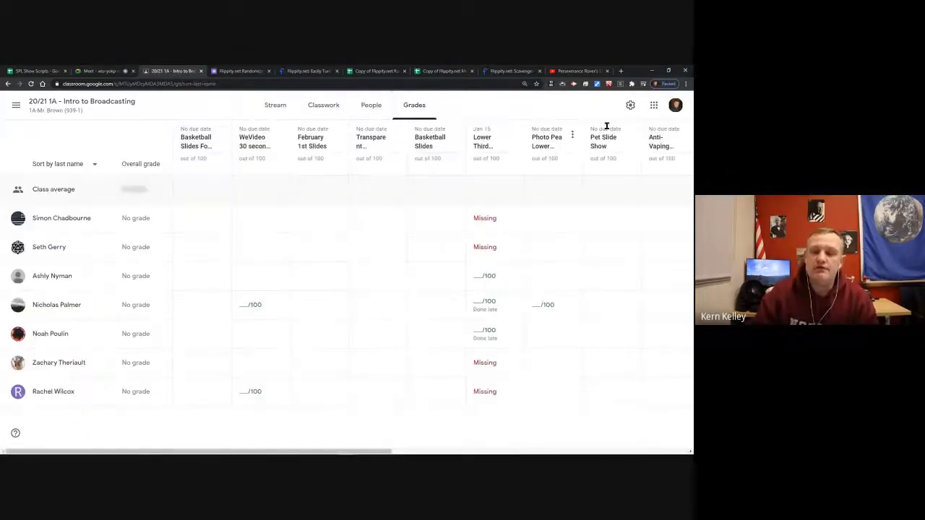
{"action": "left_click", "coordinate": [629, 104]}
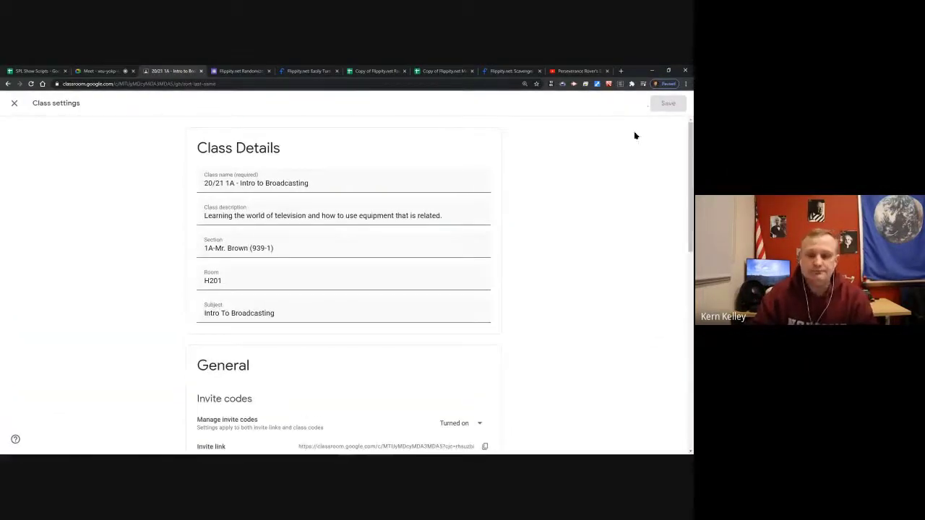
{"action": "scroll", "coordinate": [584, 186], "scroll_direction": "down", "scroll_amount": 8}
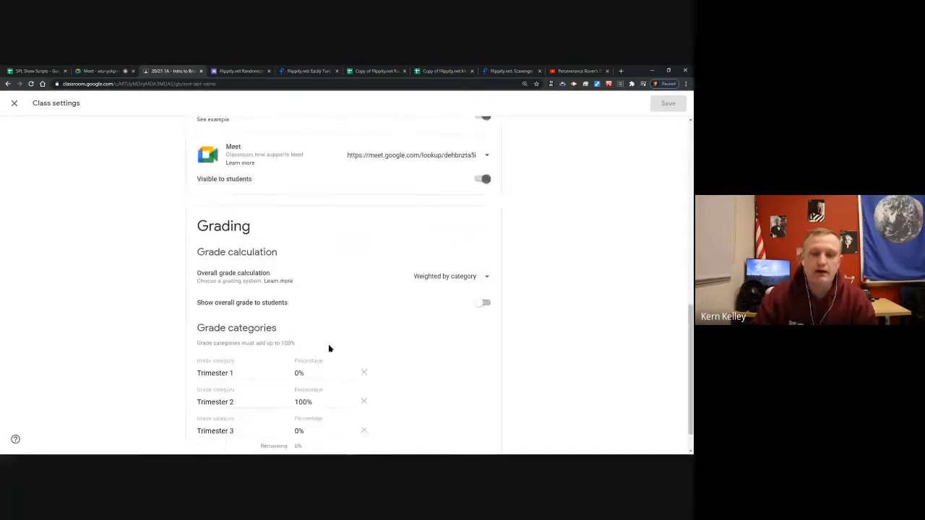
{"action": "scroll", "coordinate": [340, 358], "scroll_direction": "down", "scroll_amount": 2}
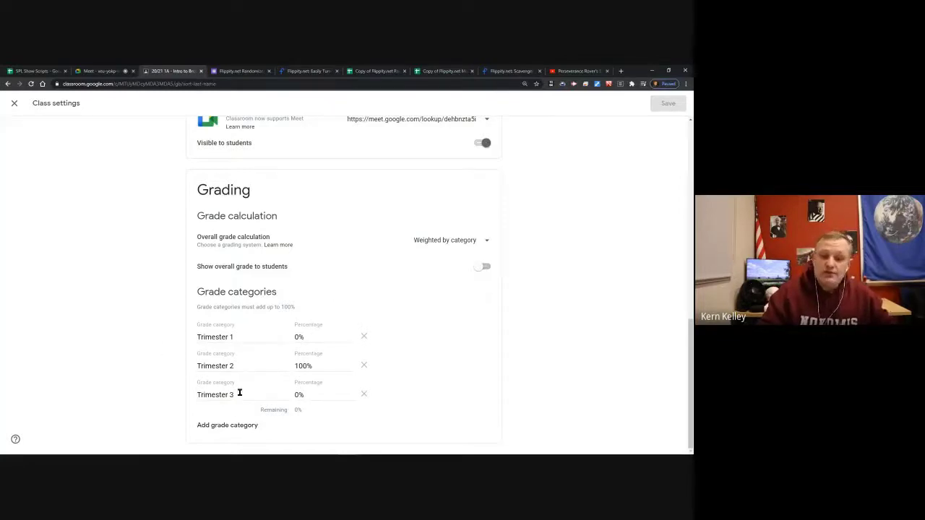
Change the grade weights to Trimester 2 at 0% and Trimester 3 at 100%.
{"action": "left_click", "coordinate": [318, 336]}
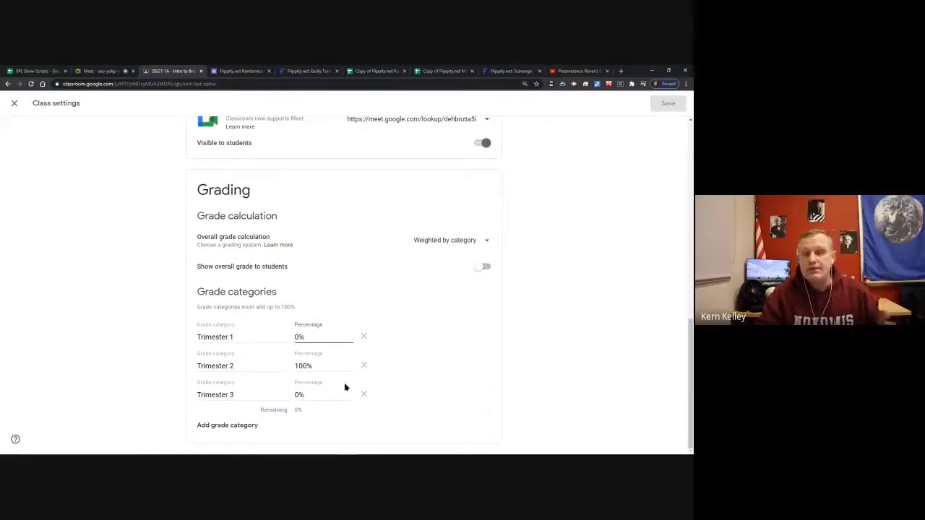
{"action": "left_click", "coordinate": [316, 366]}
{"action": "left_click", "coordinate": [325, 394]}
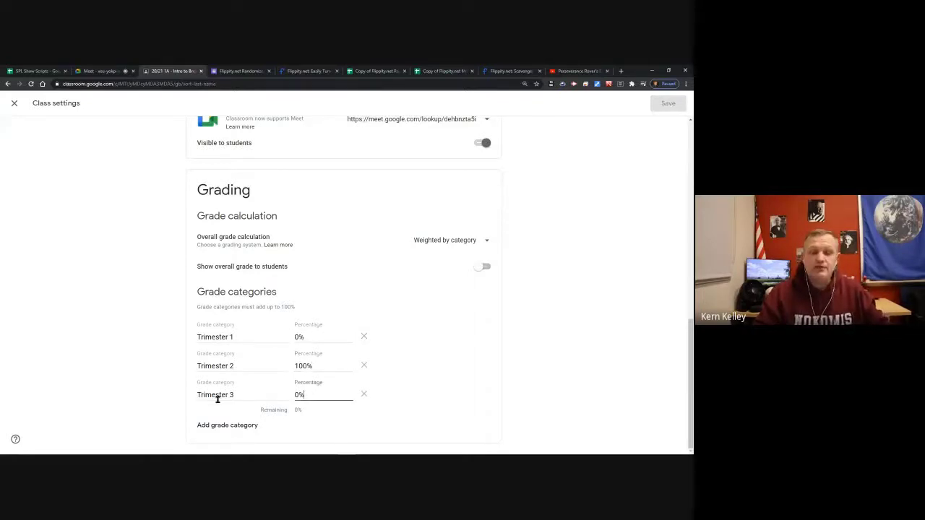
{"action": "left_click", "coordinate": [328, 369]}
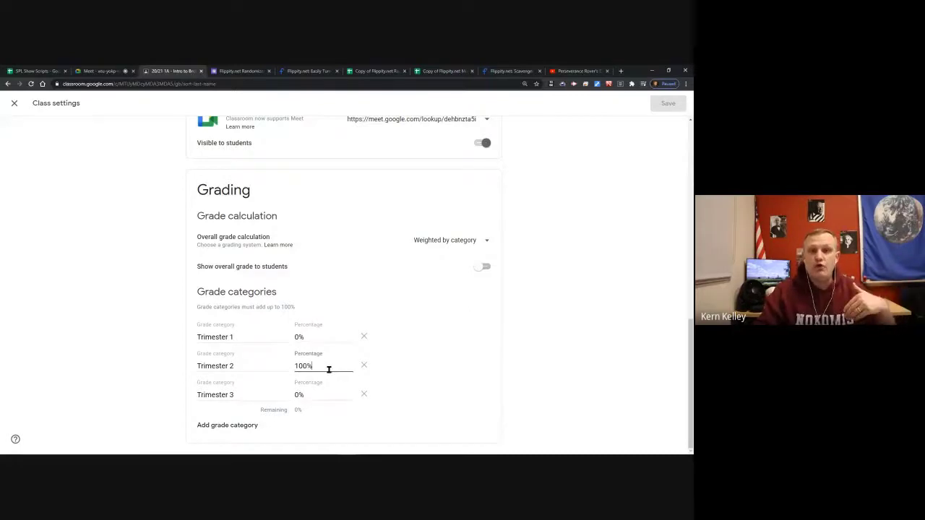
{"action": "left_click_drag", "start_coordinate": [322, 363], "coordinate": [282, 361]}
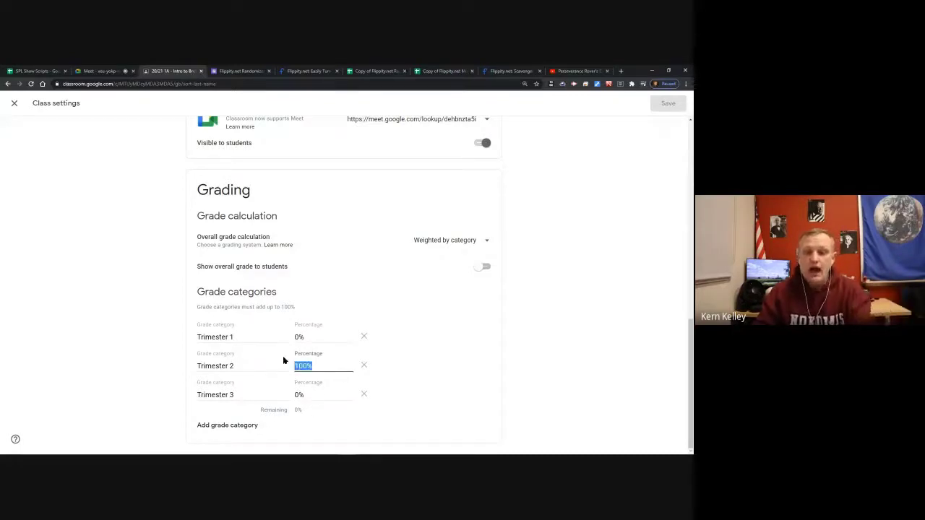
{"action": "type", "text": "0"}
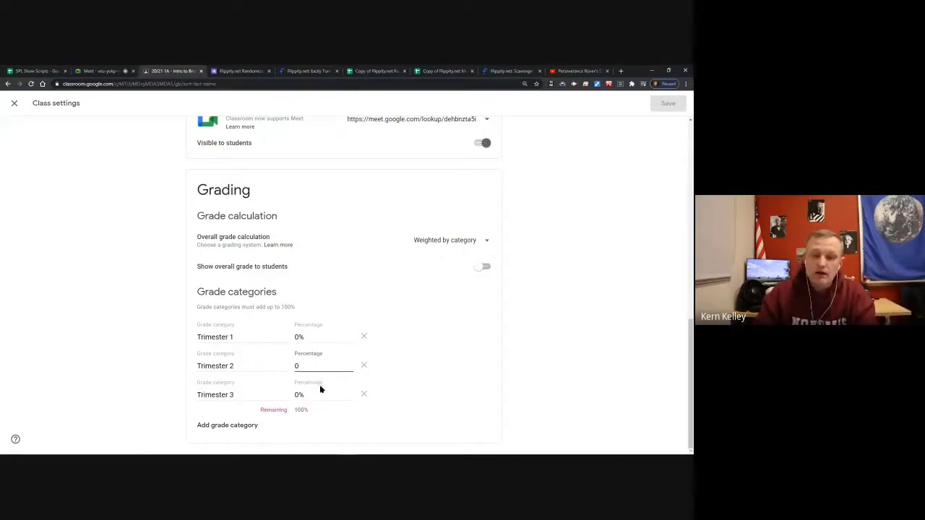
{"action": "left_click_drag", "start_coordinate": [321, 394], "coordinate": [265, 393]}
{"action": "type", "text": "100"}
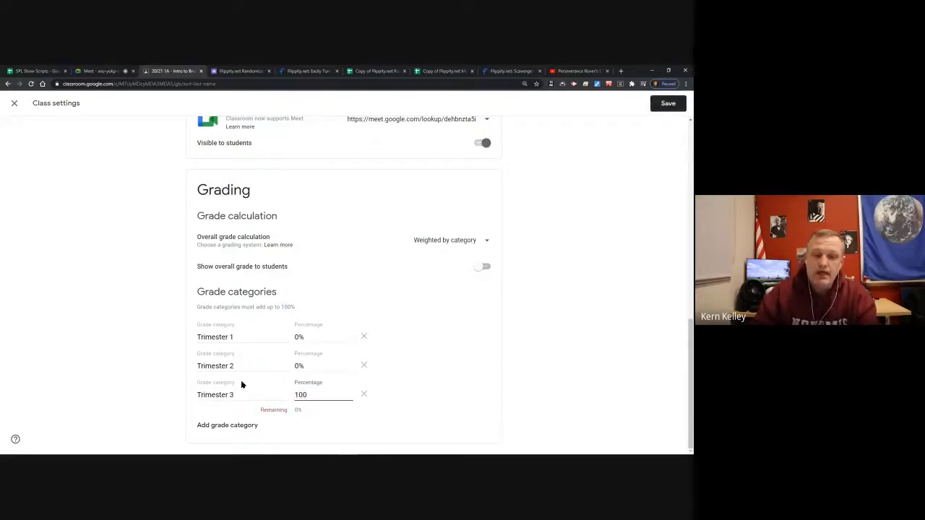
{"action": "left_click", "coordinate": [143, 368]}
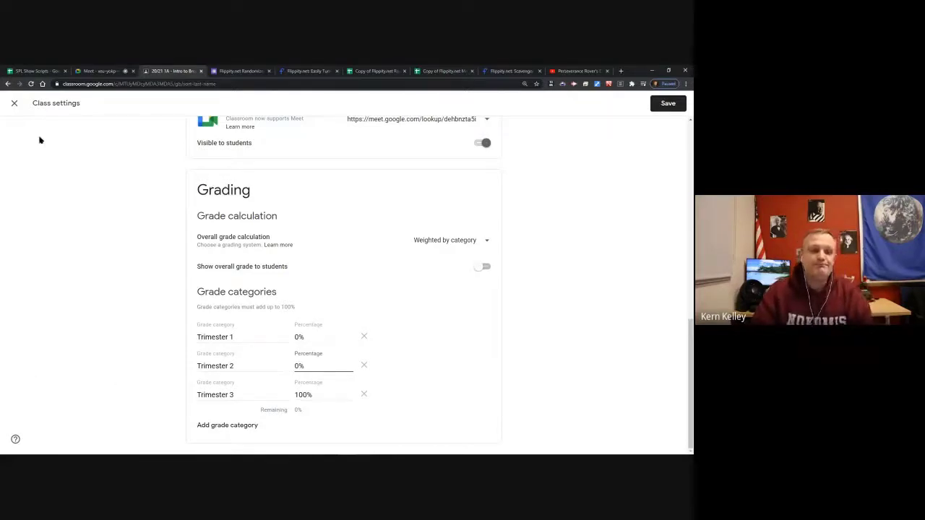
Leave class settings discarding the weight changes, and close the class page.
{"action": "left_click", "coordinate": [14, 102]}
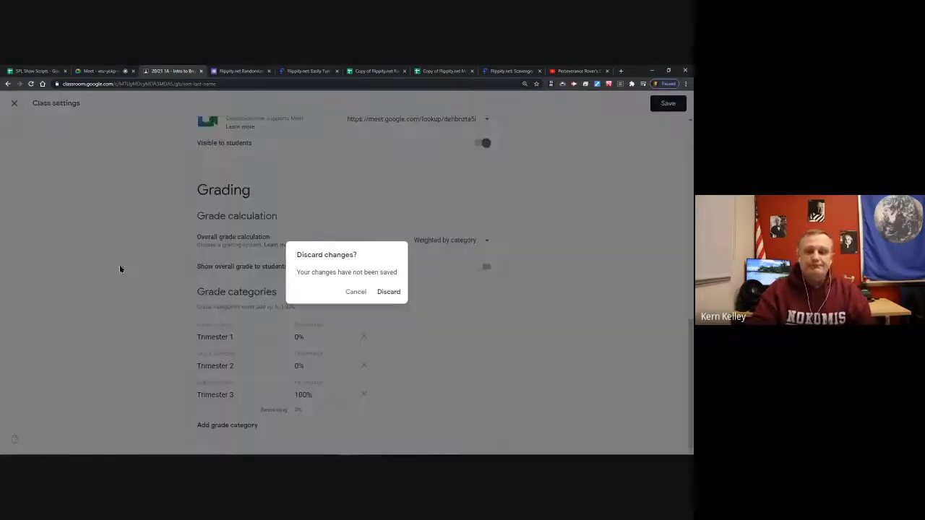
{"action": "left_click", "coordinate": [390, 291]}
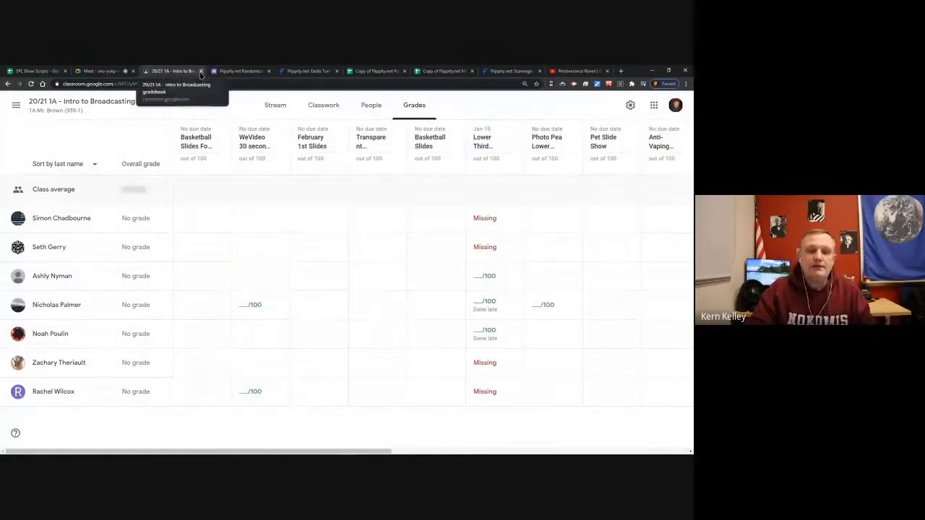
{"action": "left_click", "coordinate": [202, 71]}
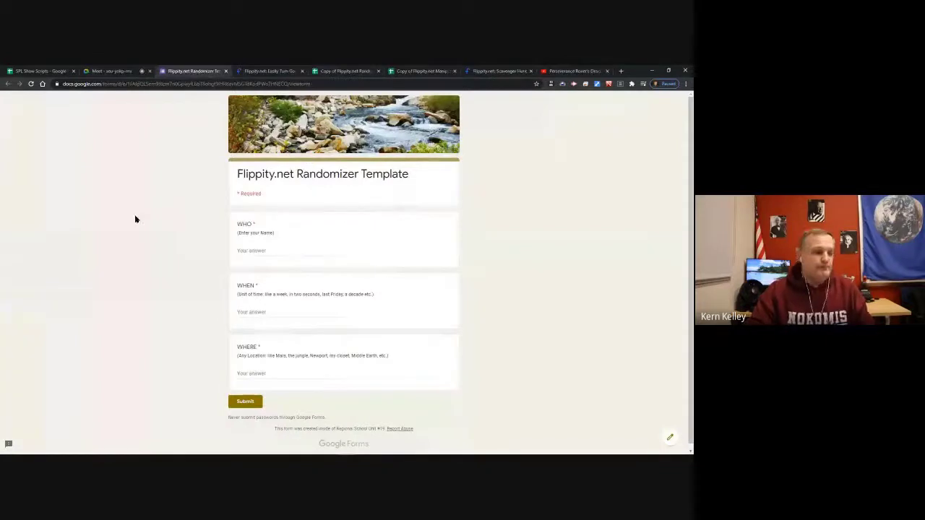
Post the Randomizer Template form's web address in the Google Meet chat, then return to the form.
{"action": "left_click", "coordinate": [233, 84]}
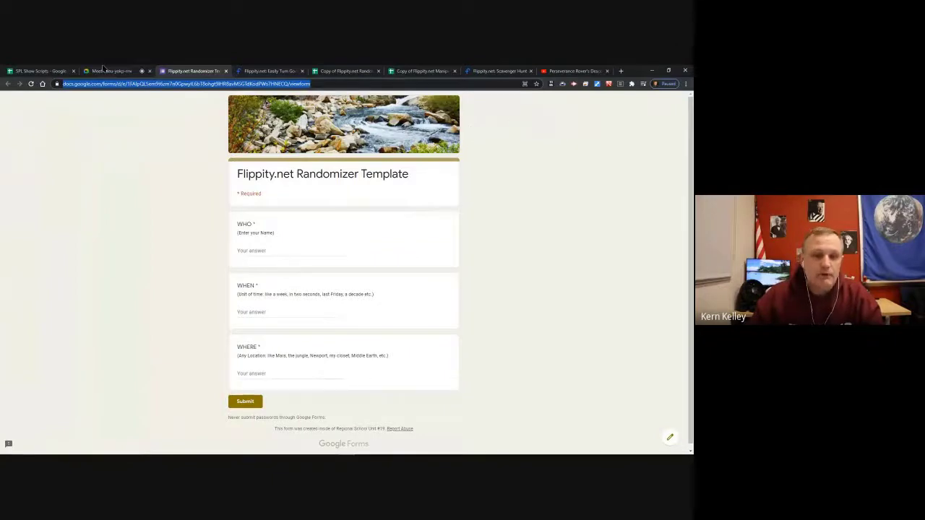
{"action": "key", "text": "ctrl+2"}
{"action": "left_click", "coordinate": [550, 101]}
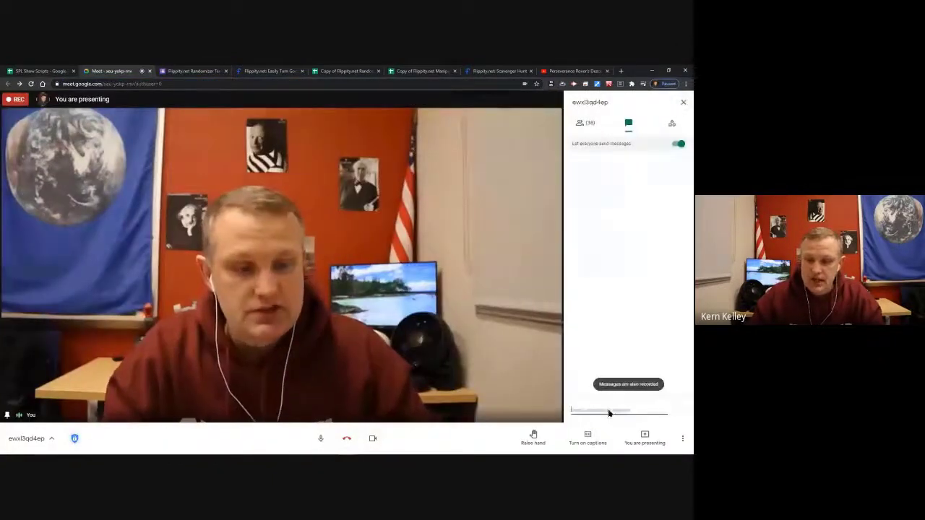
{"action": "key", "text": "ctrl+v"}
{"action": "key", "text": "Return"}
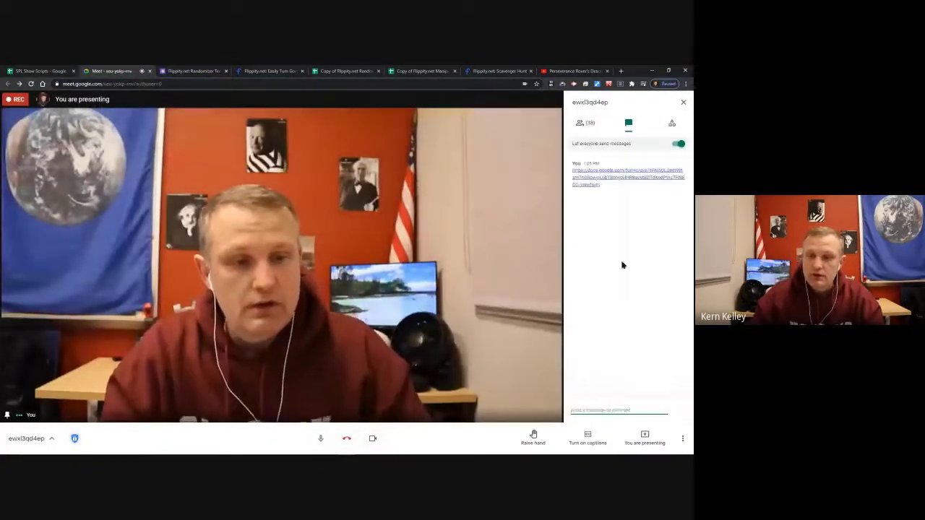
{"action": "left_click", "coordinate": [208, 73]}
{"action": "left_click", "coordinate": [157, 250]}
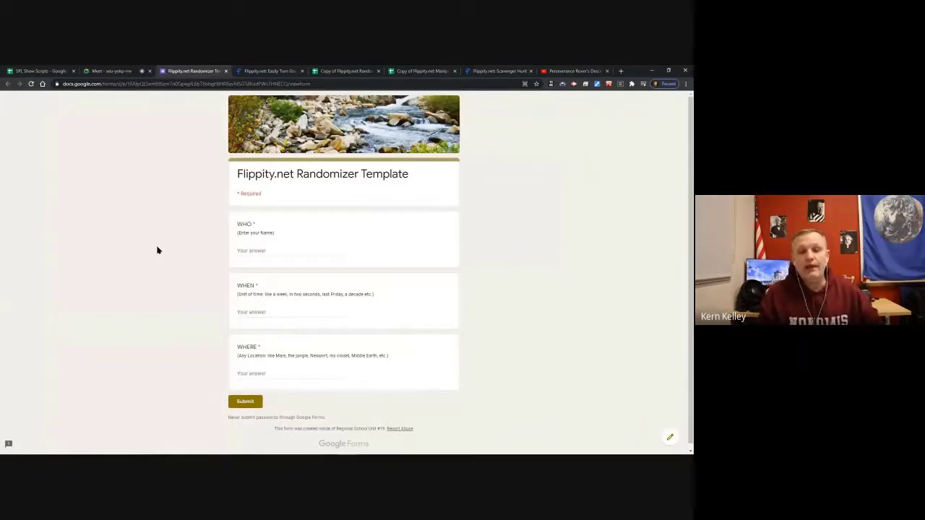
Answer WHO with a name and WHEN with 'The day after tomorrow', correcting the misspelling.
{"action": "left_click", "coordinate": [262, 251]}
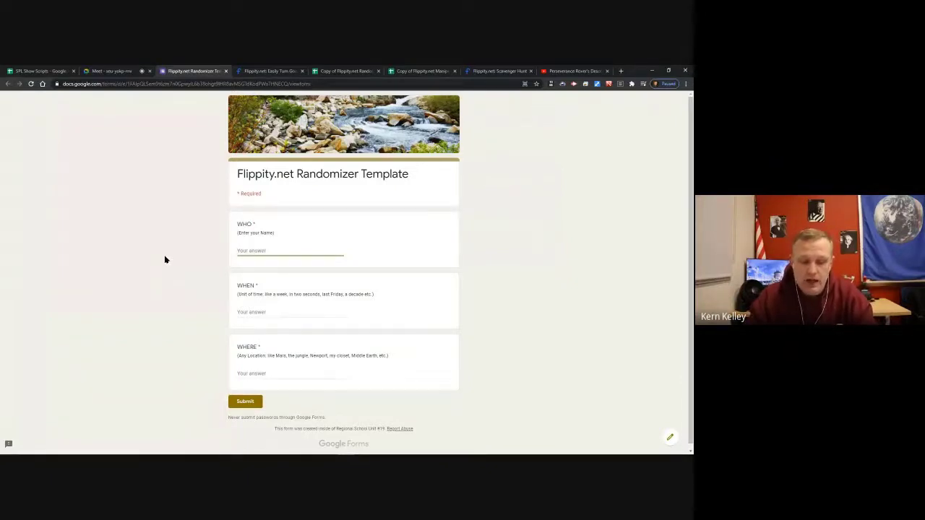
{"action": "type", "text": "Keith"}
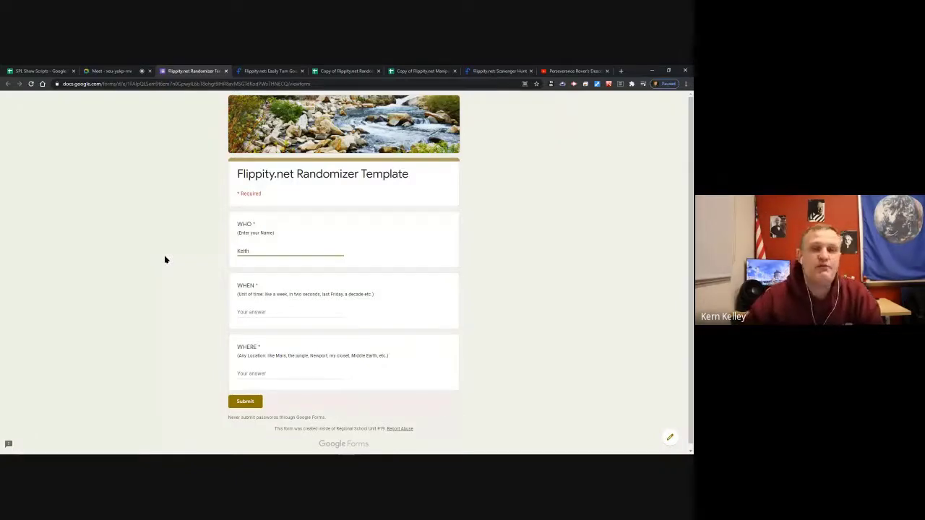
{"action": "key", "text": "BackSpace"}
{"action": "key", "text": "BackSpace"}
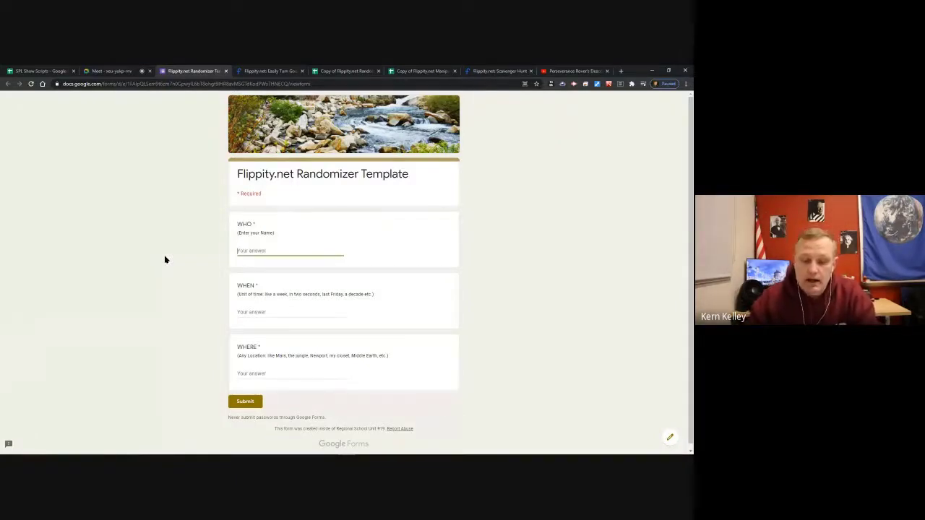
{"action": "type", "text": "Elon Musk"}
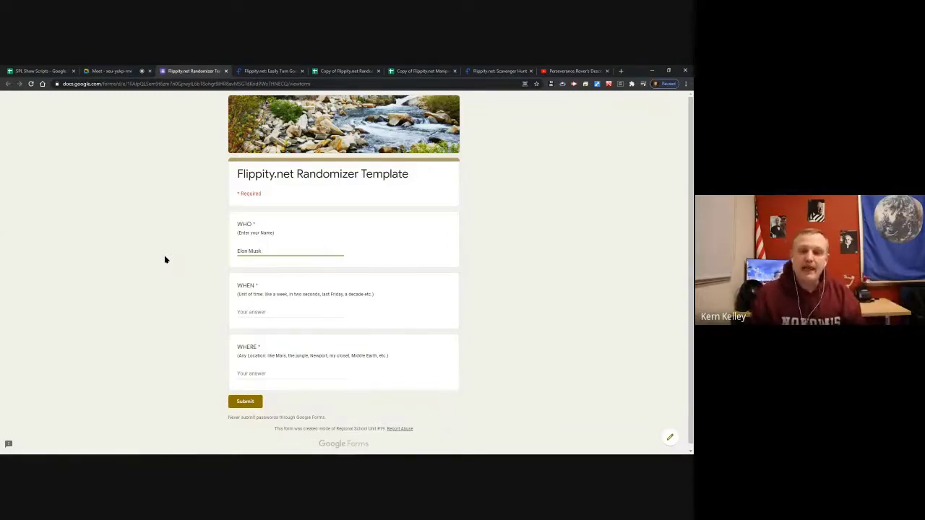
{"action": "left_click", "coordinate": [275, 312]}
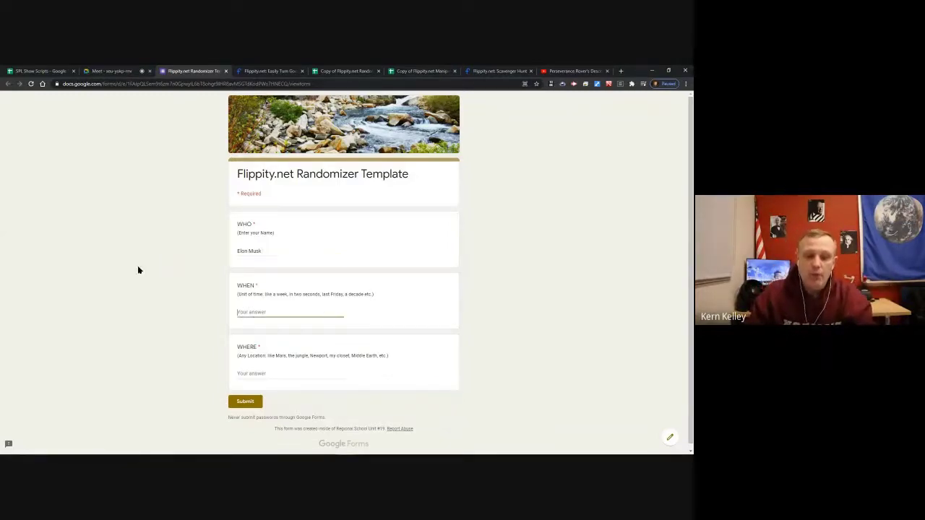
{"action": "type", "text": "The "}
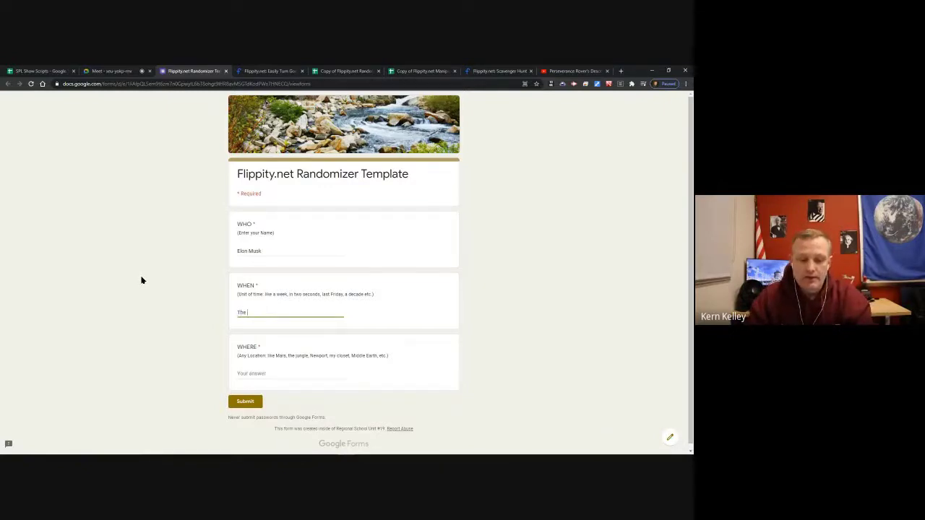
{"action": "type", "text": "day after"}
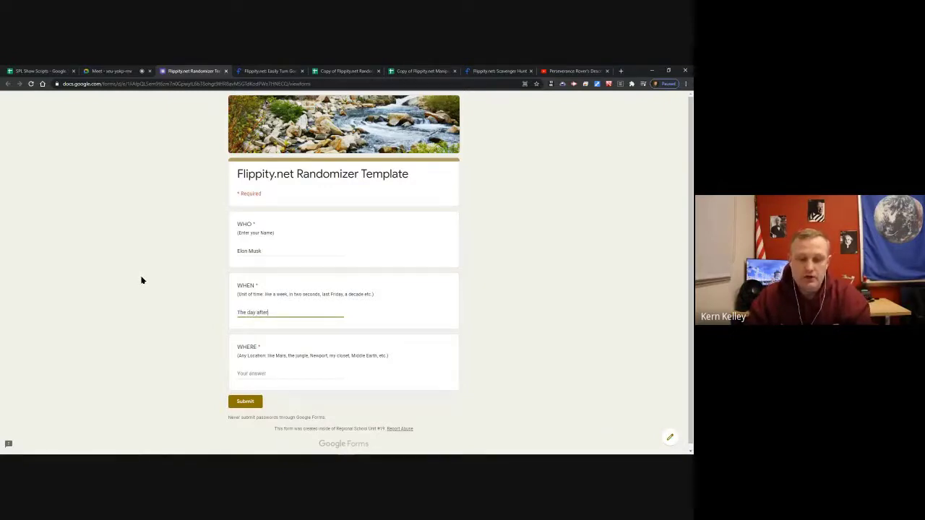
{"action": "type", "text": " tommo"}
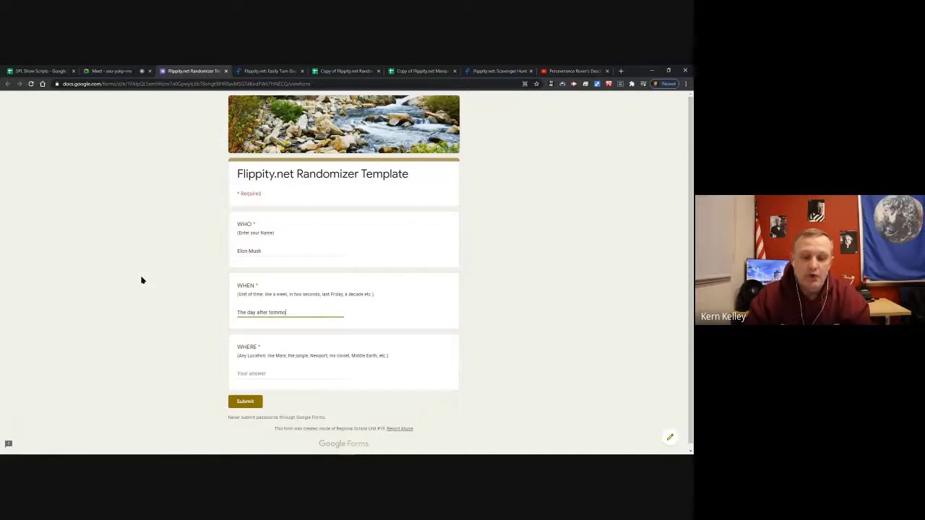
{"action": "type", "text": "rrow"}
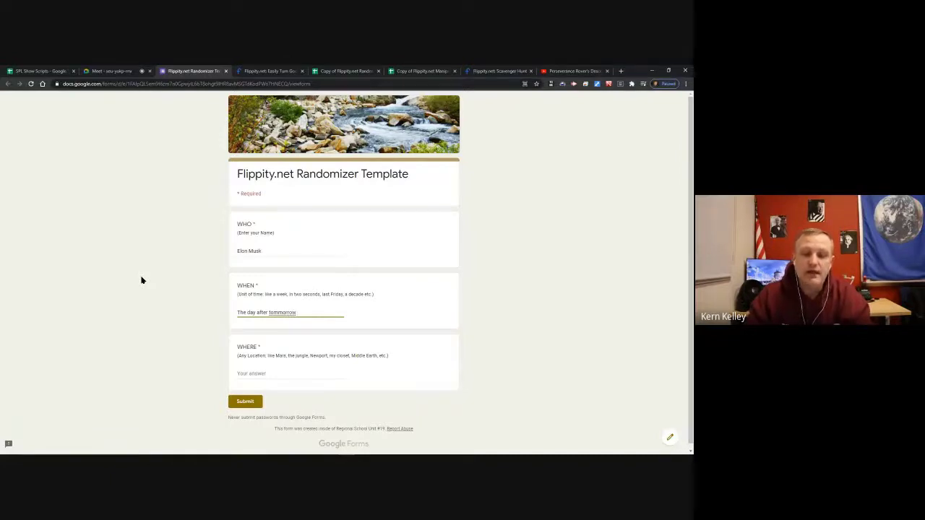
{"action": "right_click", "coordinate": [278, 312]}
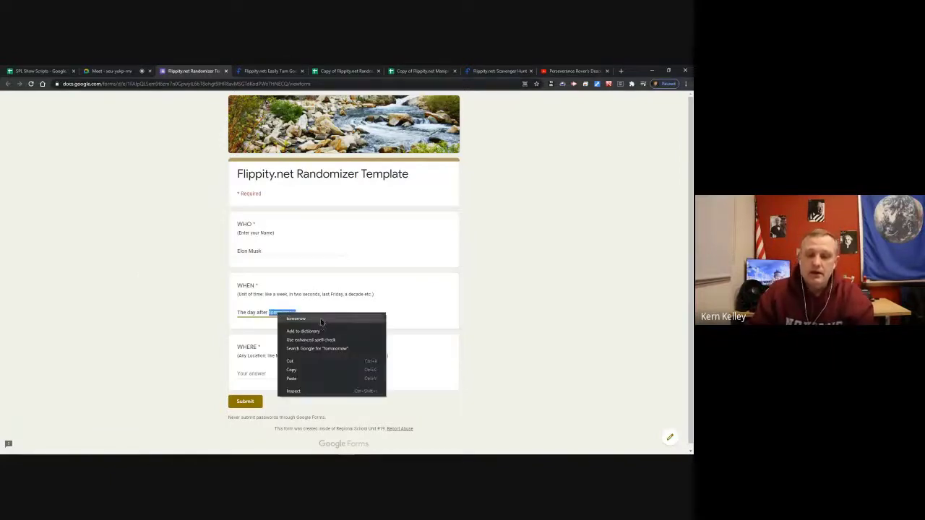
{"action": "left_click", "coordinate": [321, 322]}
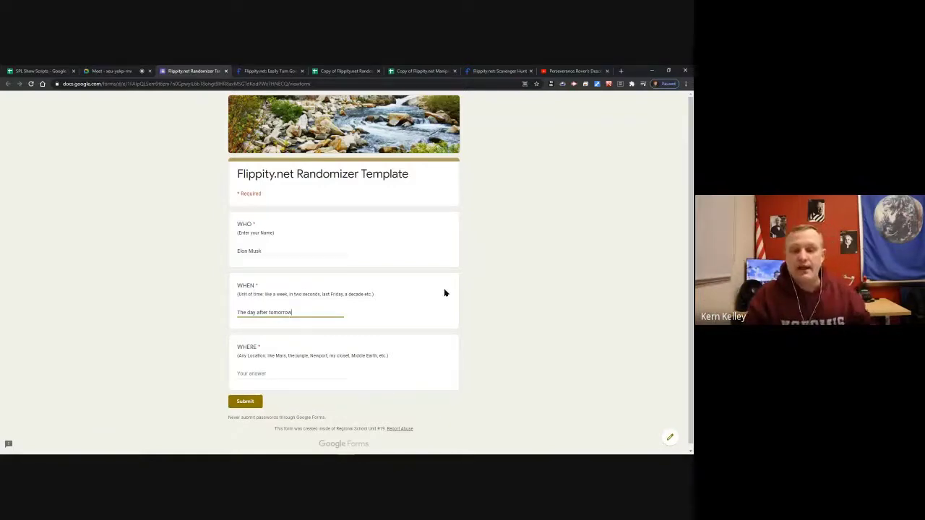
Answer WHERE with 'Nokomis' and submit the form response.
{"action": "left_click", "coordinate": [290, 372]}
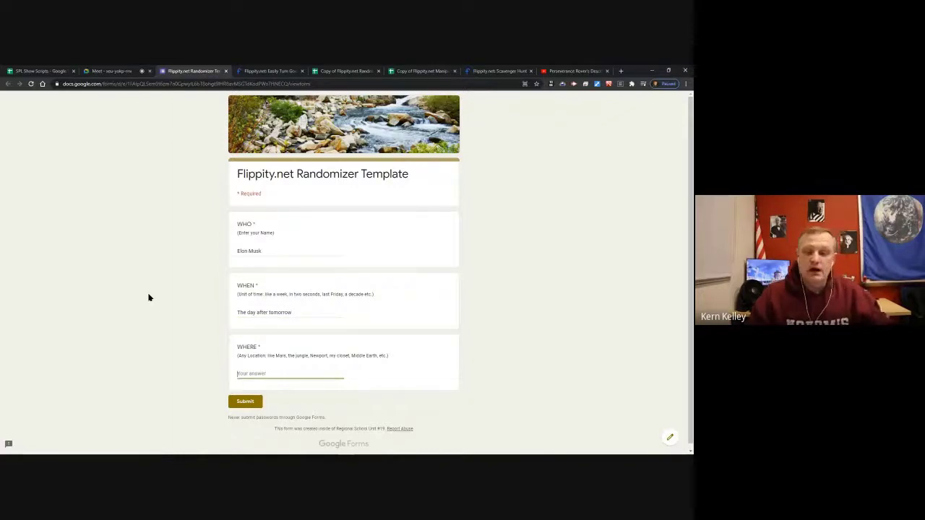
{"action": "type", "text": "Nok"}
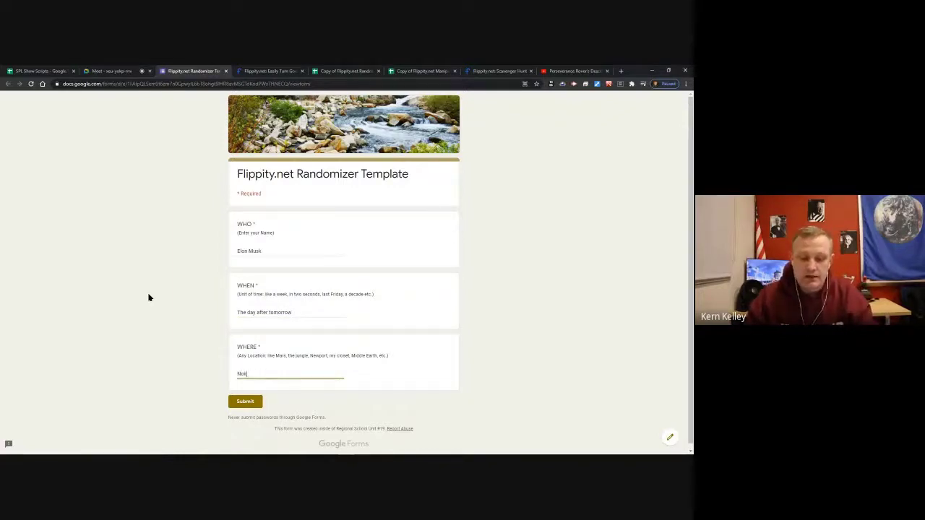
{"action": "type", "text": "omis"}
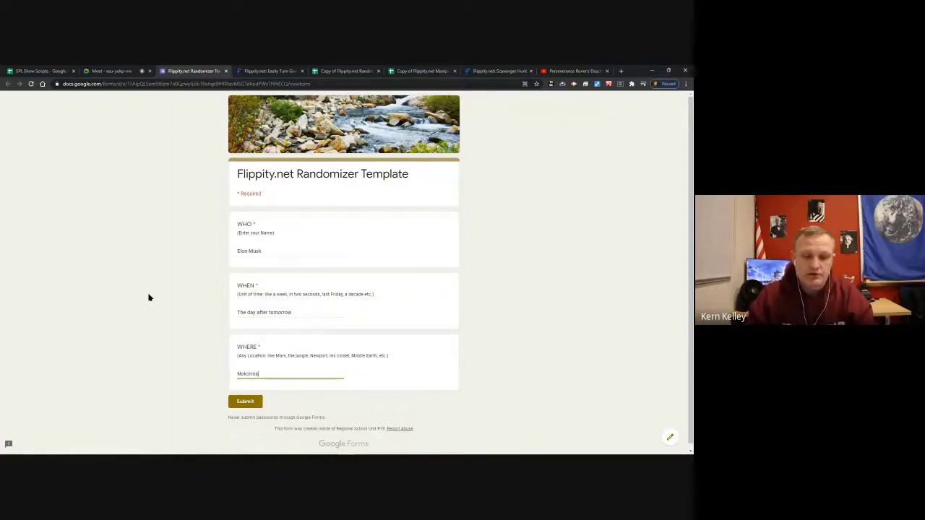
{"action": "left_click", "coordinate": [161, 275]}
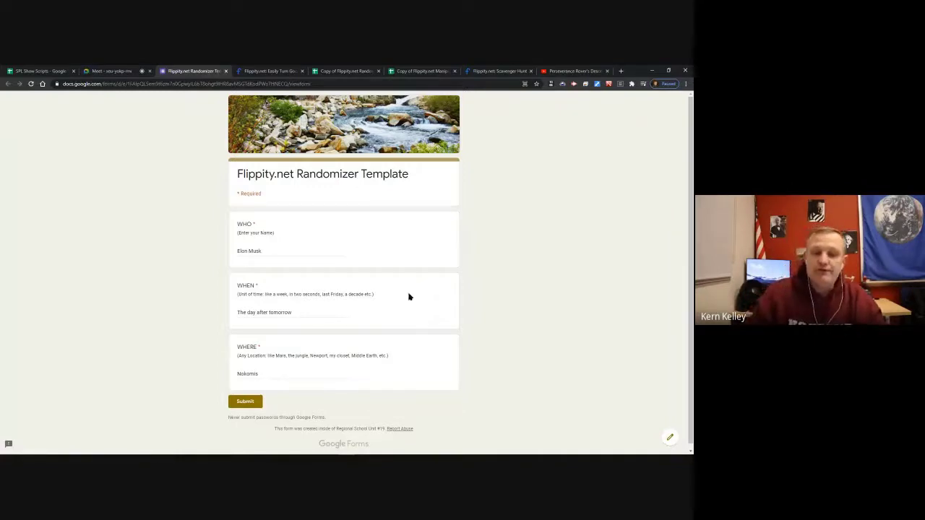
{"action": "left_click", "coordinate": [244, 401]}
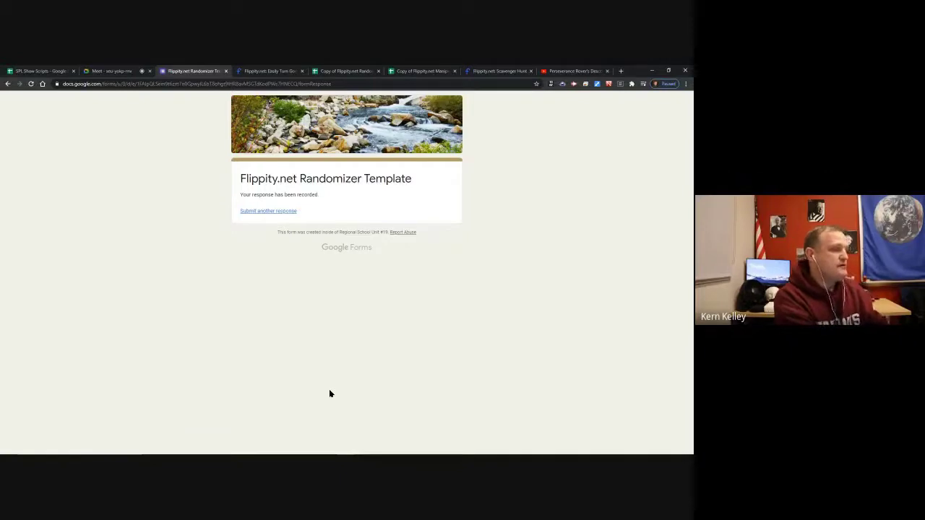
Close the submitted form tab and post the flippity.net address in the Meet chat.
{"action": "left_click", "coordinate": [119, 70]}
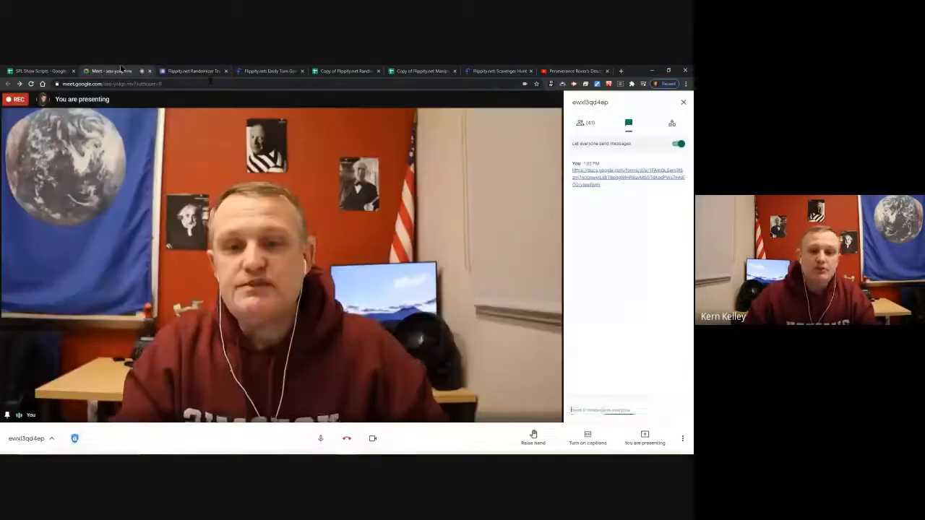
{"action": "left_click", "coordinate": [225, 71]}
{"action": "left_click", "coordinate": [194, 71]}
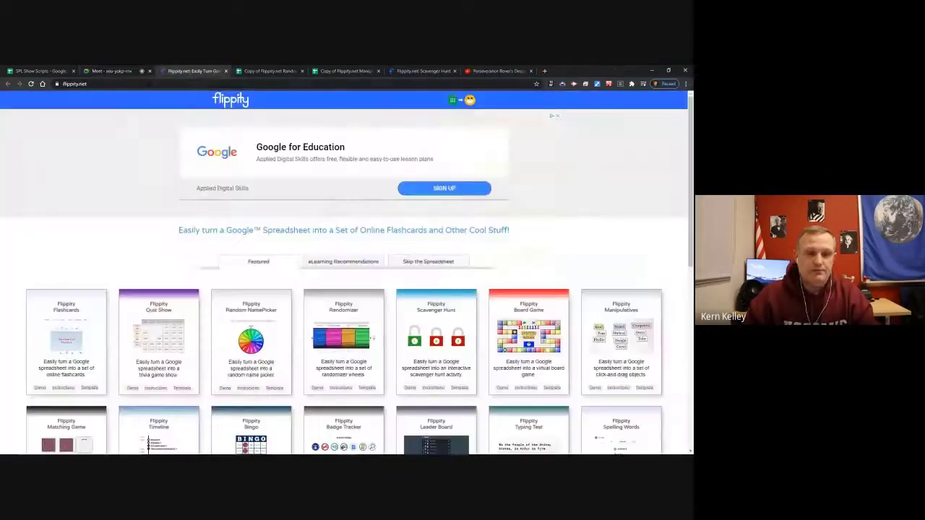
{"action": "left_click", "coordinate": [148, 84]}
{"action": "key", "text": "ctrl+c"}
{"action": "left_click", "coordinate": [112, 71]}
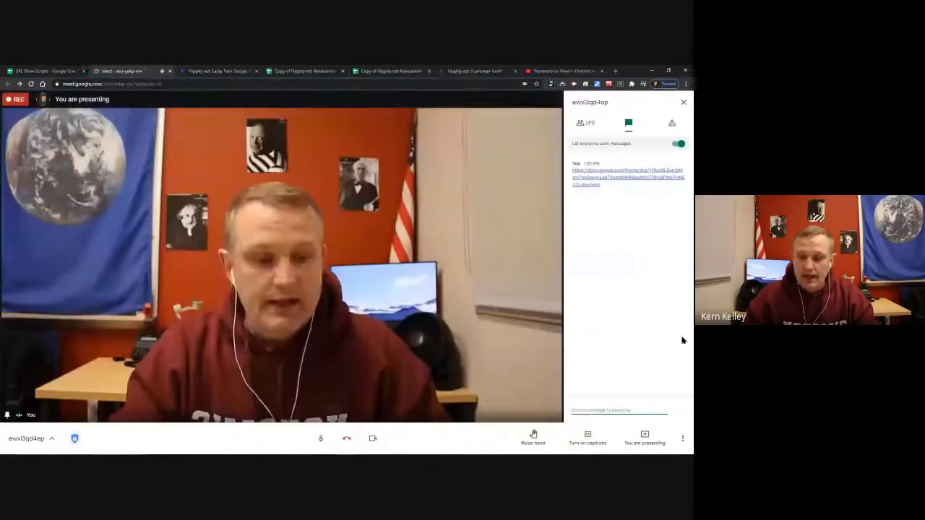
{"action": "key", "text": "ctrl+v"}
{"action": "key", "text": "Return"}
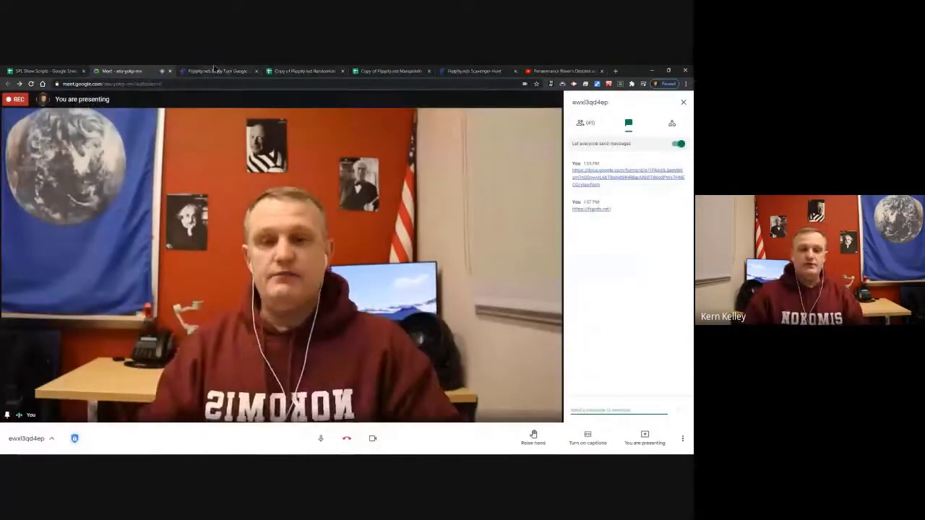
{"action": "left_click", "coordinate": [214, 70]}
Find the Randomizer card on flippity.net and open its Template spreadsheet.
{"action": "scroll", "coordinate": [665, 209], "scroll_direction": "down", "scroll_amount": 5}
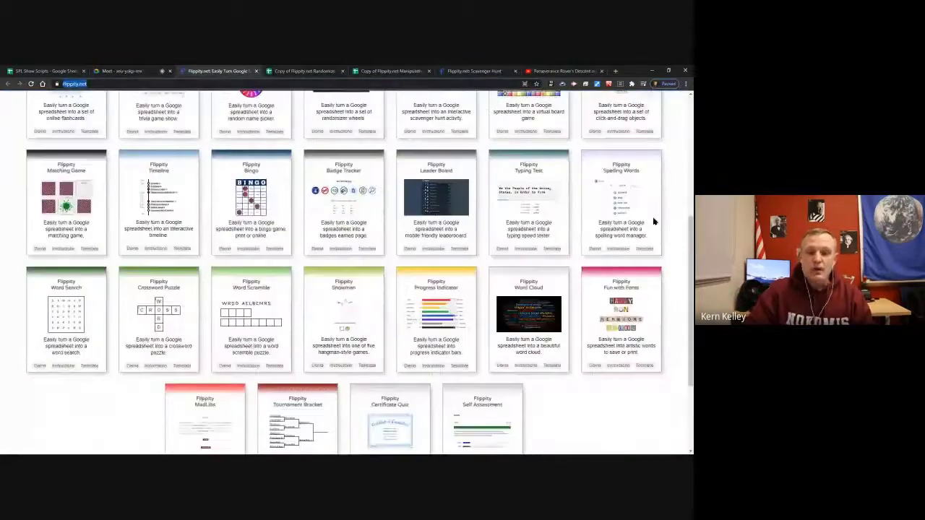
{"action": "scroll", "coordinate": [612, 291], "scroll_direction": "down", "scroll_amount": 3}
{"action": "scroll", "coordinate": [671, 254], "scroll_direction": "up", "scroll_amount": 8}
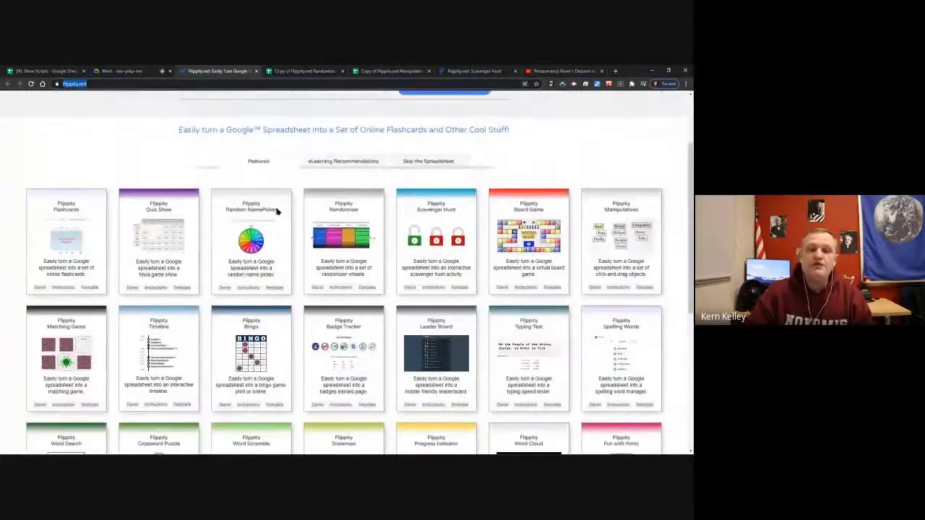
{"action": "scroll", "coordinate": [275, 267], "scroll_direction": "down", "scroll_amount": 1}
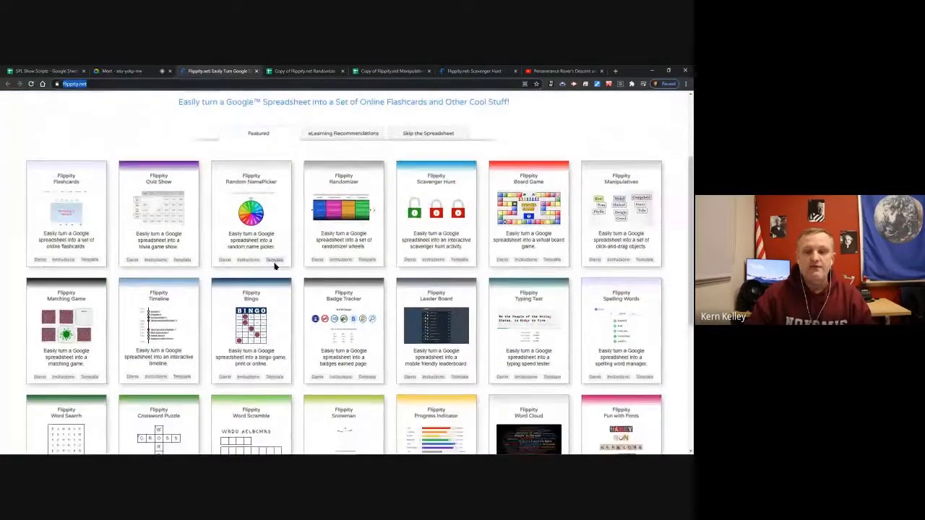
{"action": "scroll", "coordinate": [275, 266], "scroll_direction": "down", "scroll_amount": 1}
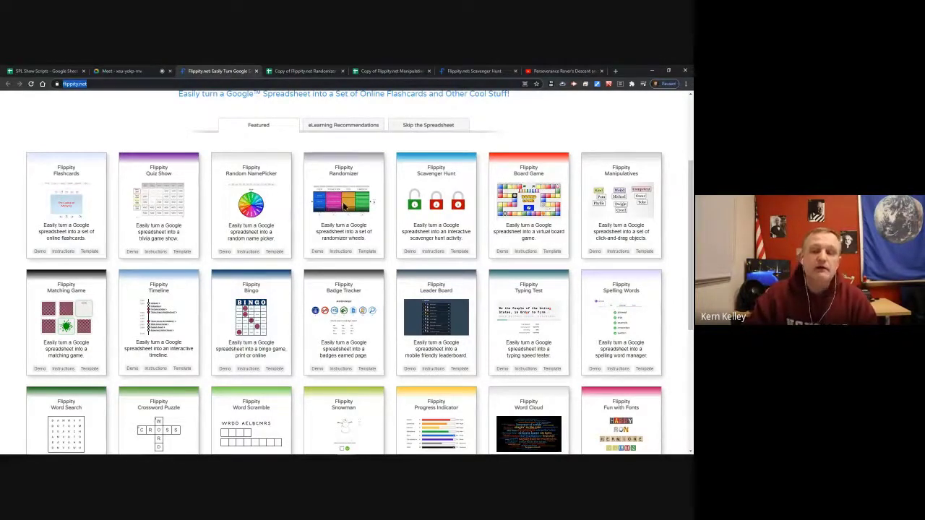
{"action": "left_click", "coordinate": [368, 251]}
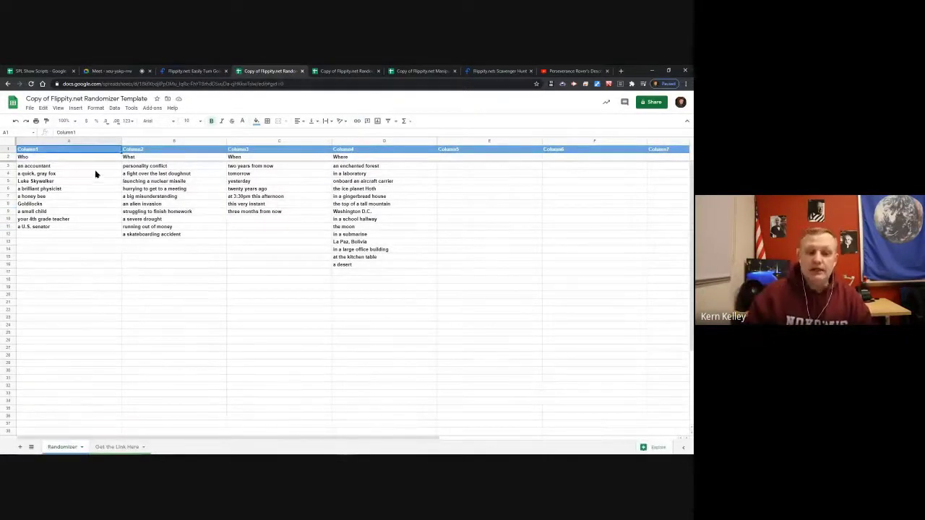
Check the Who entries and the form responses sheet, then close the other Randomizer template copy.
{"action": "left_click_drag", "start_coordinate": [96, 167], "coordinate": [86, 240]}
{"action": "left_click", "coordinate": [89, 282]}
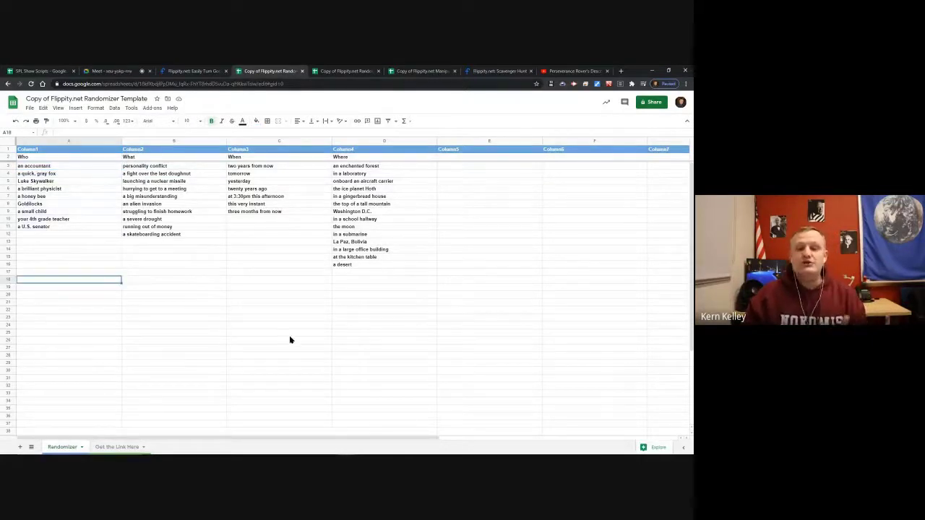
{"action": "left_click", "coordinate": [336, 70]}
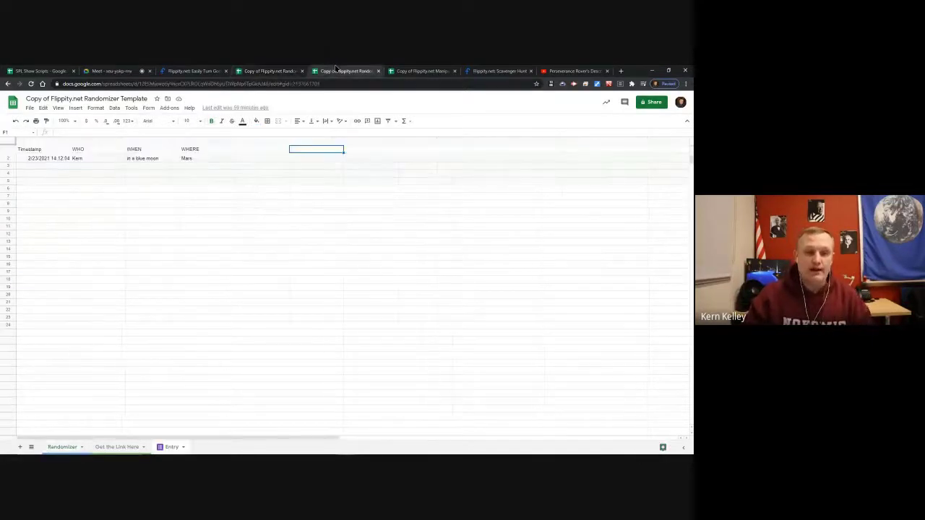
{"action": "left_click", "coordinate": [331, 261]}
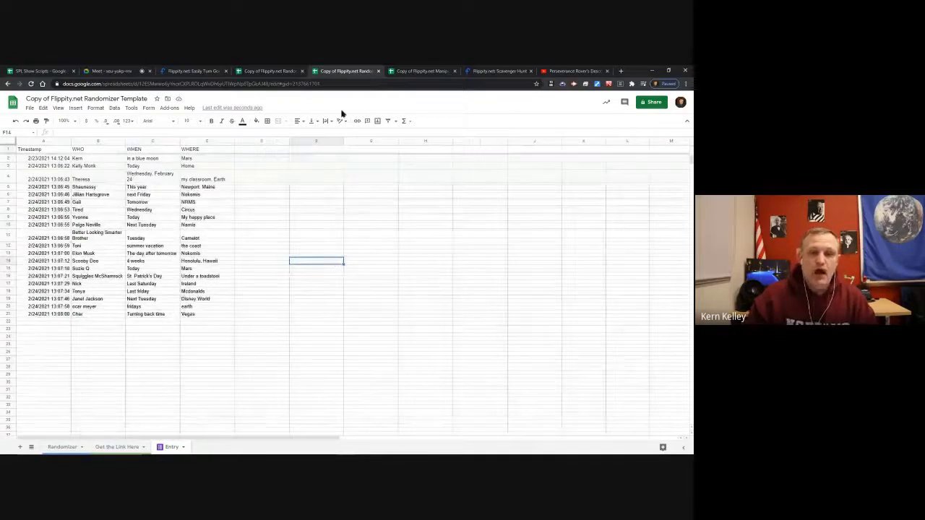
{"action": "left_click", "coordinate": [302, 71]}
{"action": "left_click", "coordinate": [263, 367]}
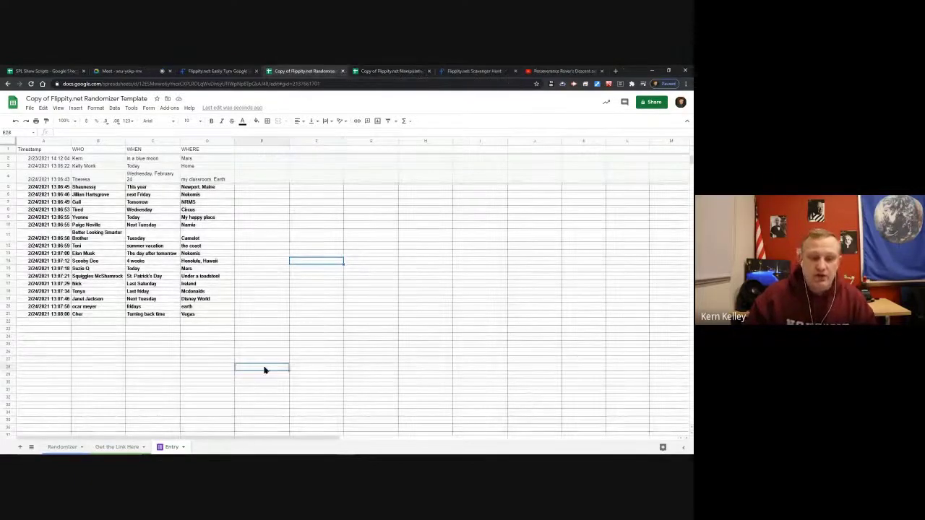
{"action": "left_click", "coordinate": [306, 176]}
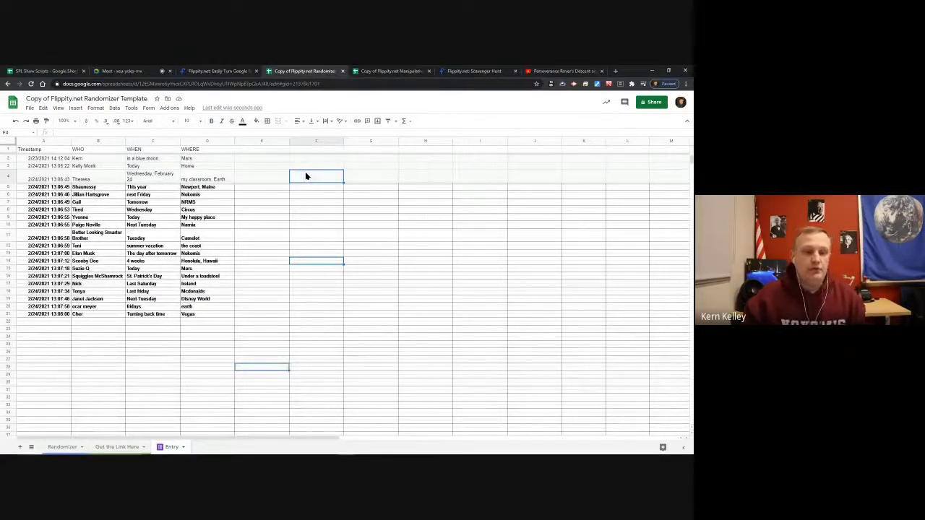
Apply a border style to every cell in the sheet.
{"action": "key", "text": "ctrl+a"}
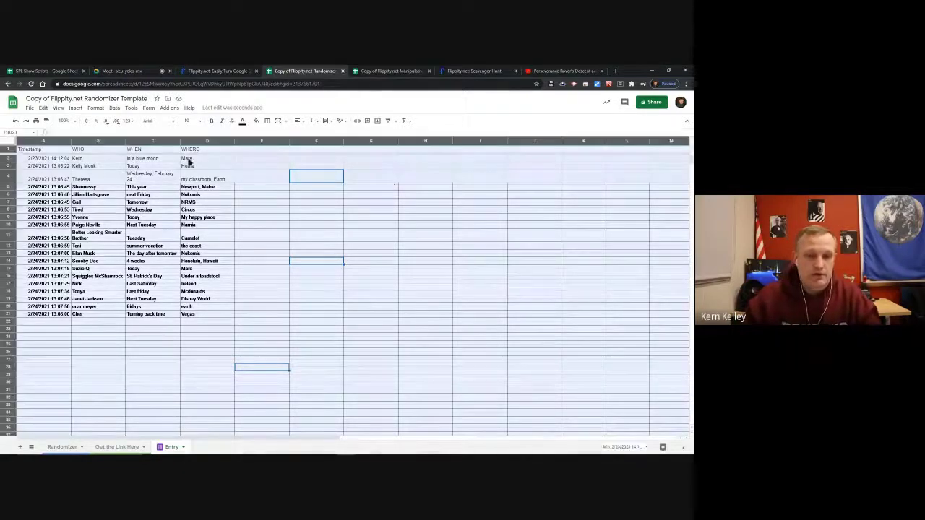
{"action": "left_click", "coordinate": [268, 121]}
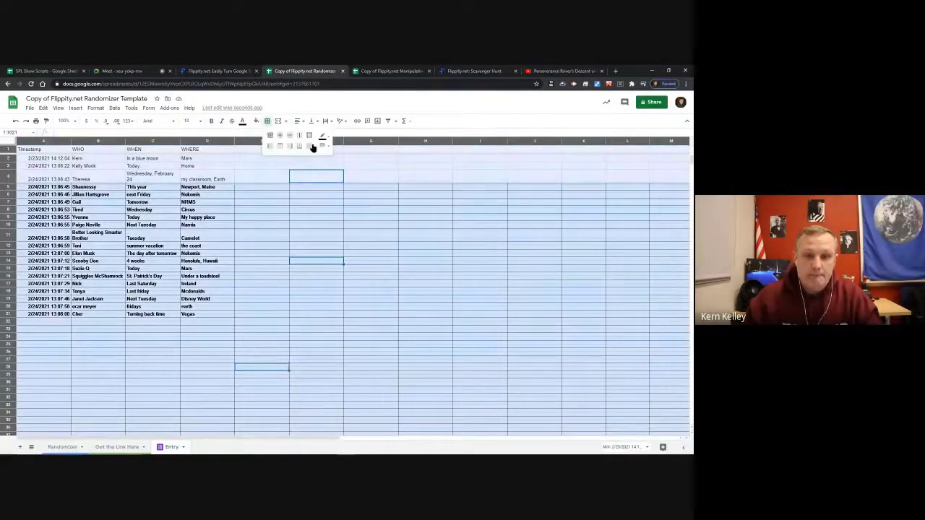
{"action": "left_click", "coordinate": [292, 151]}
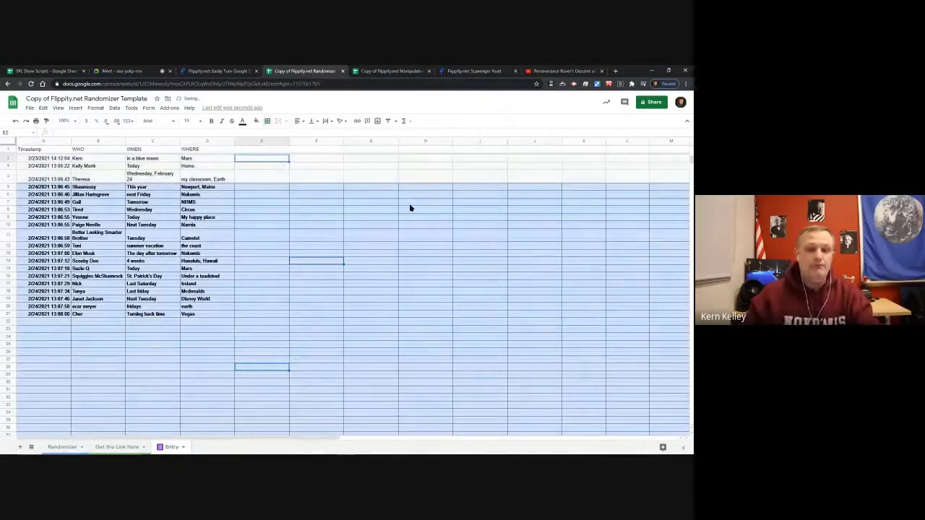
{"action": "left_click", "coordinate": [351, 225]}
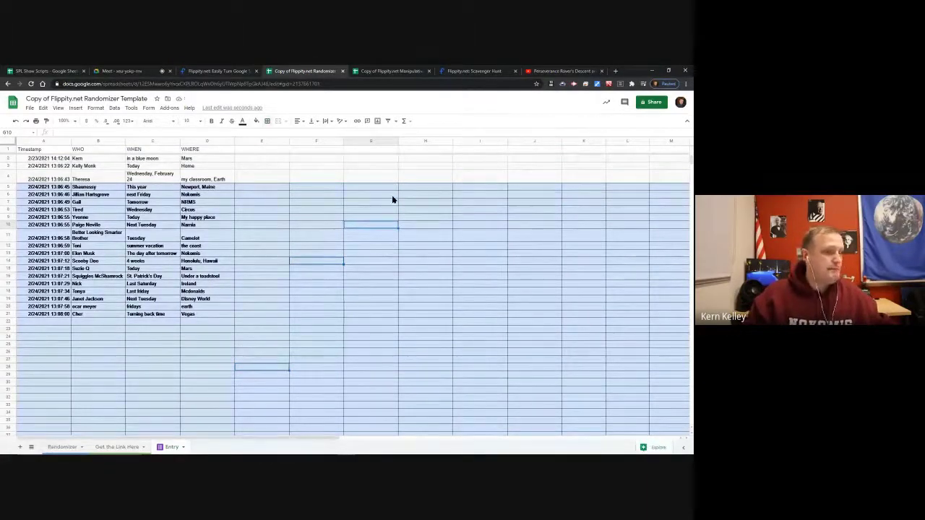
{"action": "left_click", "coordinate": [351, 164]}
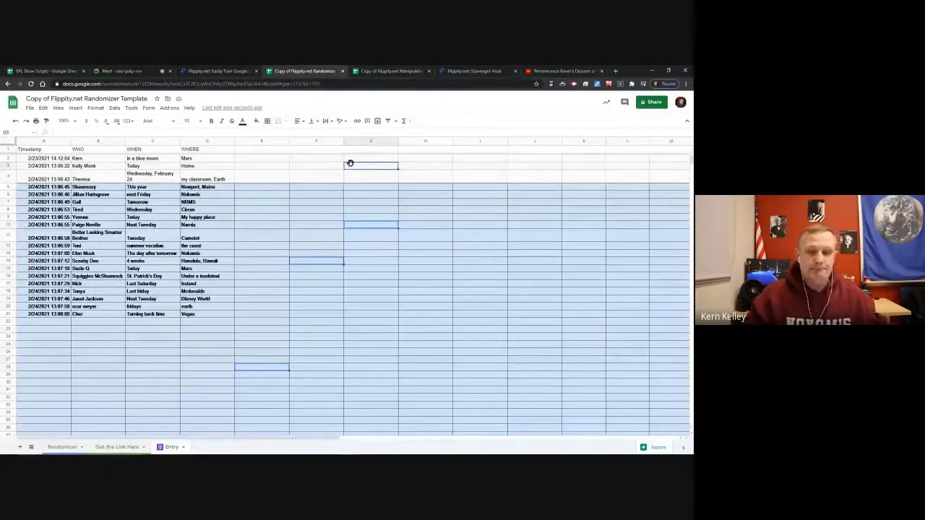
Reload the spreadsheet and look over the entries in columns B and C.
{"action": "left_click", "coordinate": [31, 84]}
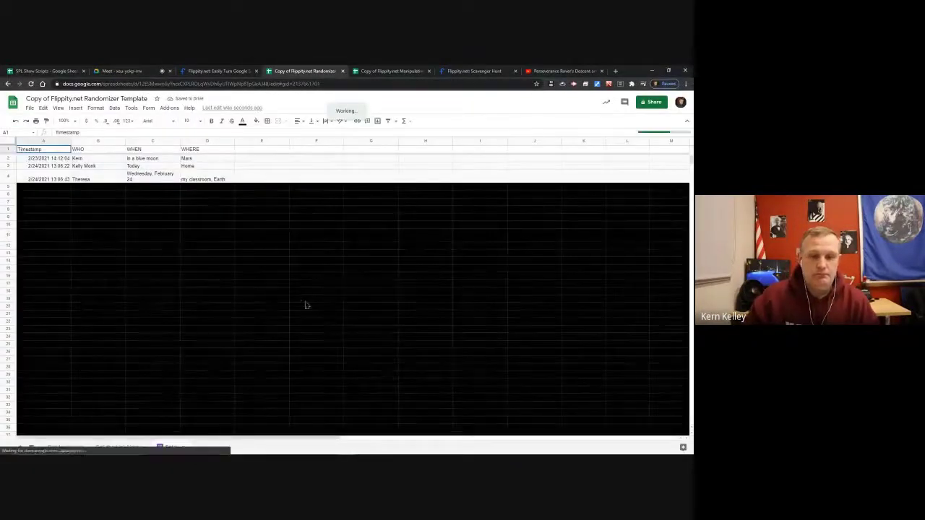
{"action": "left_click", "coordinate": [304, 167]}
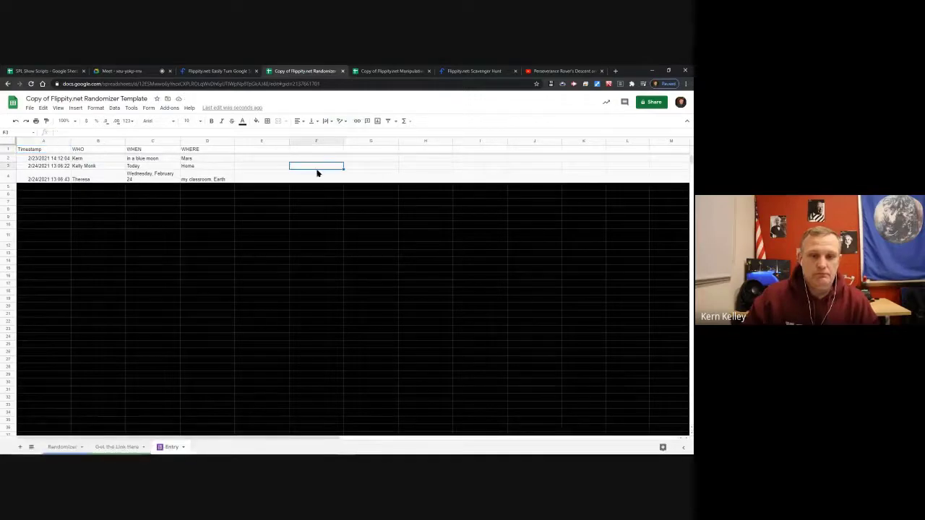
{"action": "left_click", "coordinate": [166, 202]}
{"action": "left_click_drag", "start_coordinate": [107, 168], "coordinate": [165, 226]}
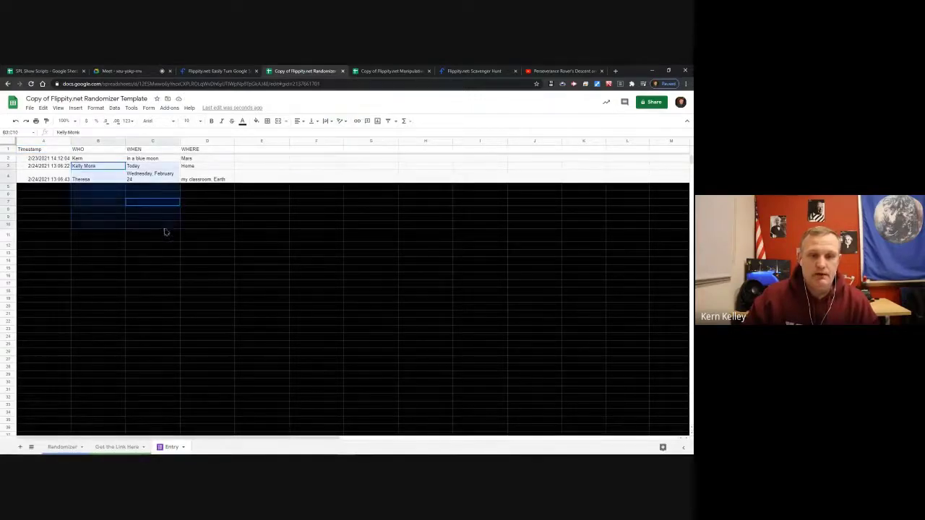
{"action": "left_click", "coordinate": [339, 168]}
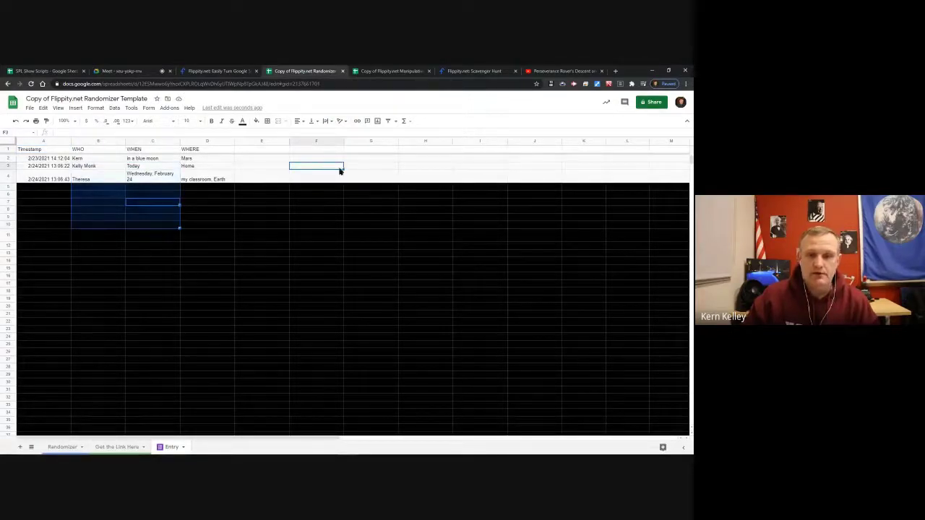
Reload again, inspect the WHO entries in rows 3, 4 and 6, and show the Randomizer sheet.
{"action": "left_click", "coordinate": [30, 84]}
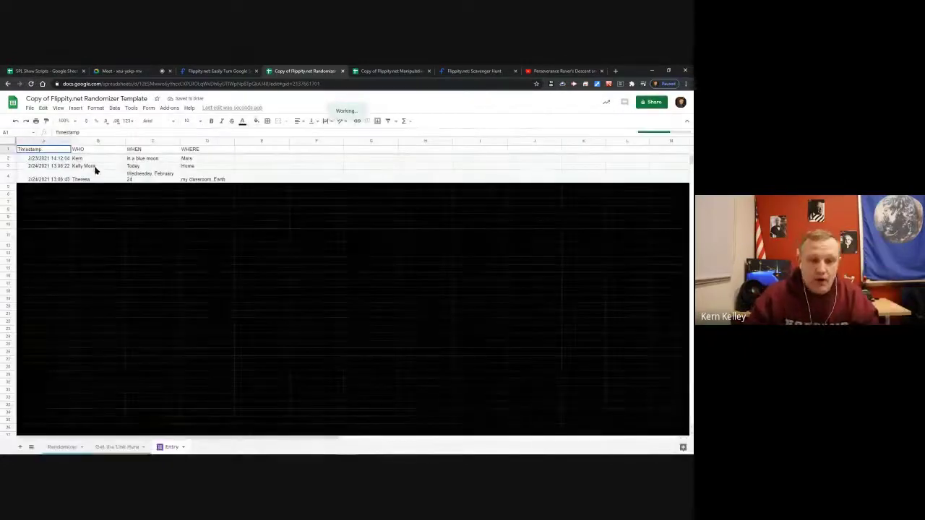
{"action": "left_click", "coordinate": [93, 168]}
{"action": "left_click", "coordinate": [104, 181]}
{"action": "left_click", "coordinate": [106, 196]}
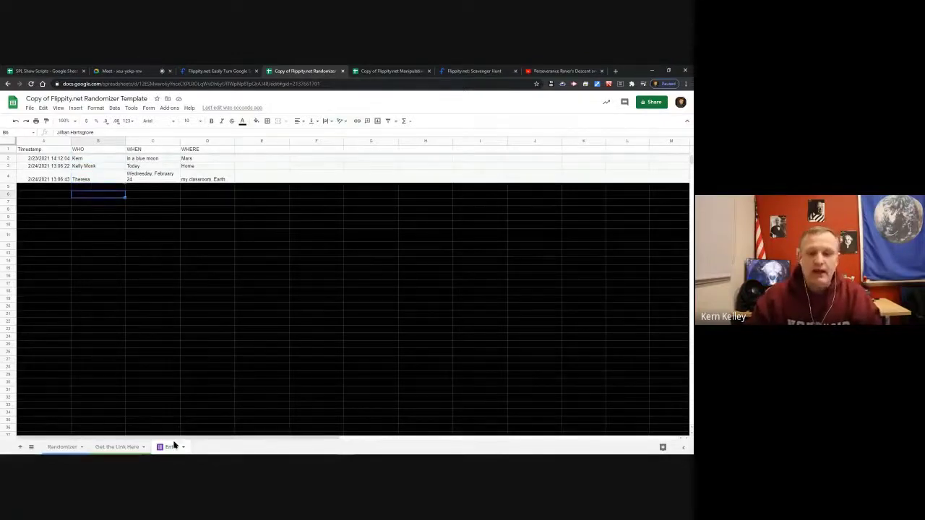
{"action": "left_click", "coordinate": [58, 448]}
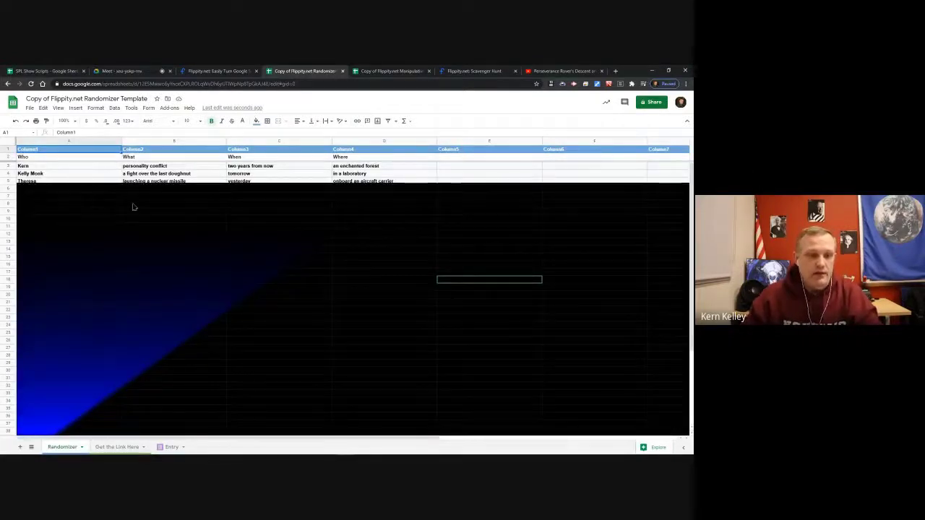
Inspect the formula pulling from Entry and the link formula in A2 on Get the Link Here.
{"action": "left_click", "coordinate": [45, 167]}
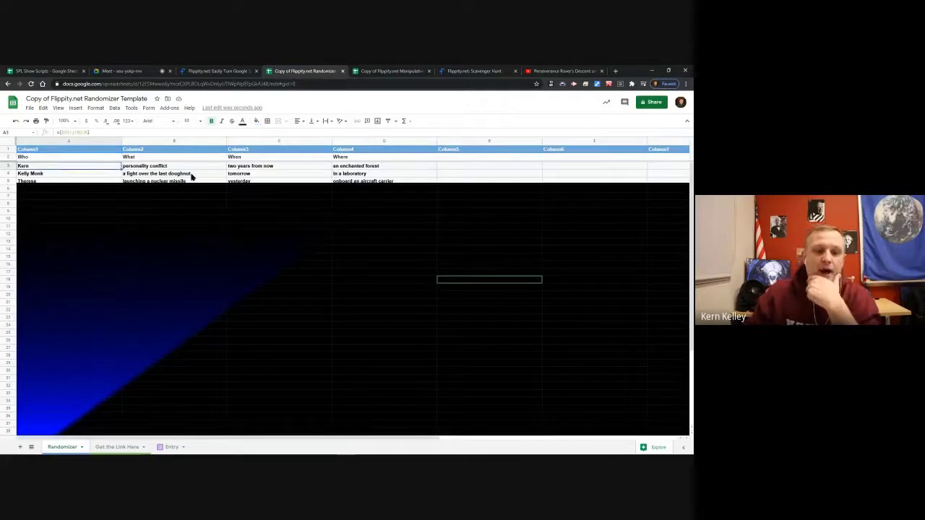
{"action": "left_click", "coordinate": [115, 447]}
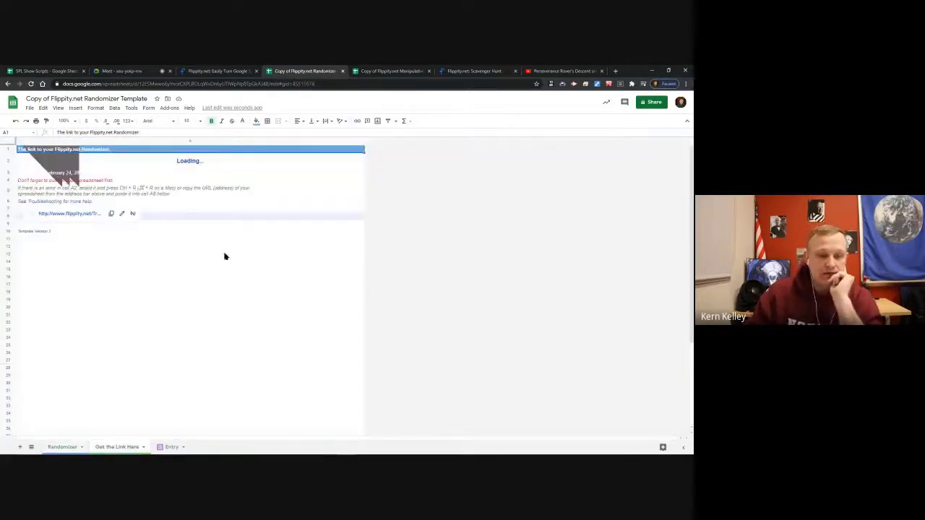
{"action": "left_click", "coordinate": [153, 167]}
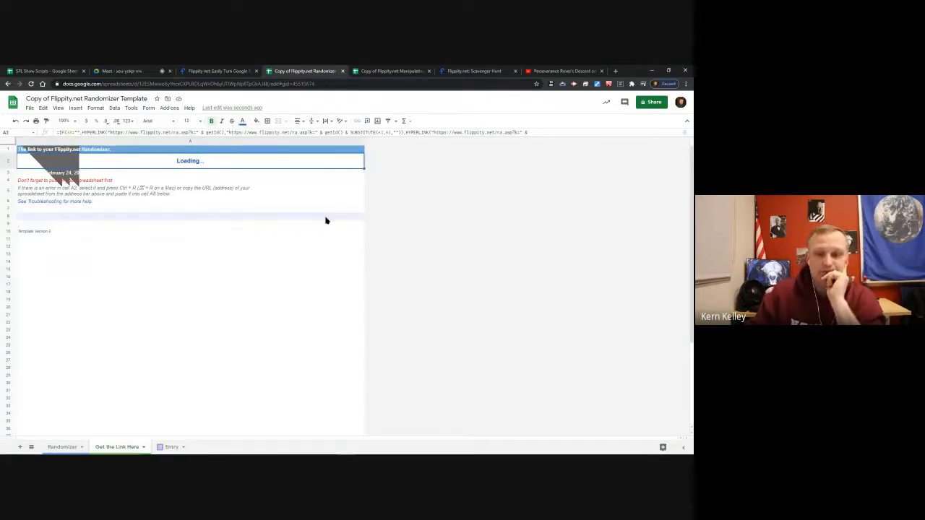
Move past the Manipulatives and Randomizer copies back to the Flippity.net template gallery.
{"action": "left_click", "coordinate": [386, 71]}
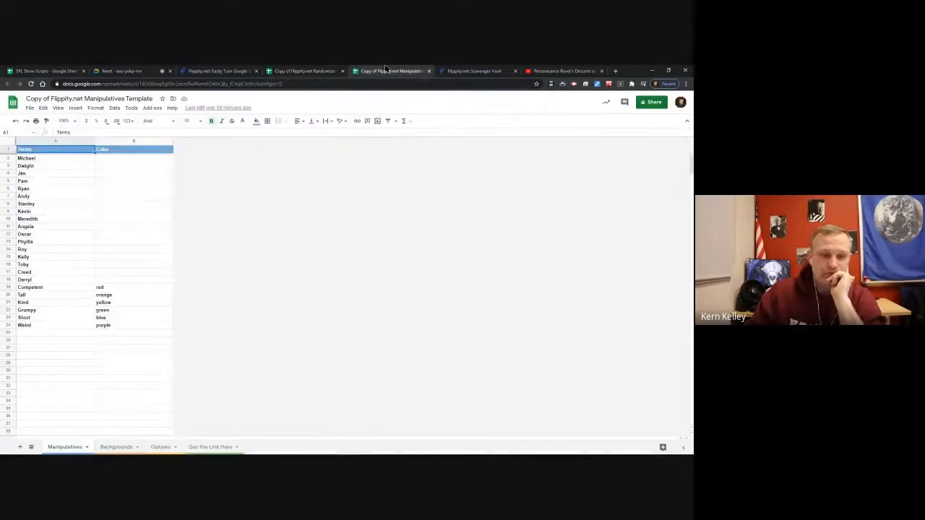
{"action": "left_click", "coordinate": [307, 70]}
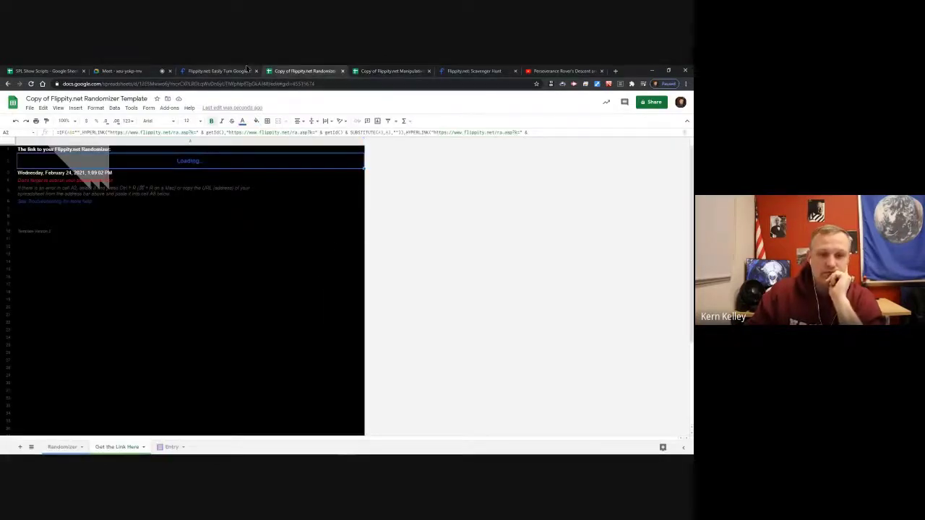
{"action": "left_click", "coordinate": [219, 71]}
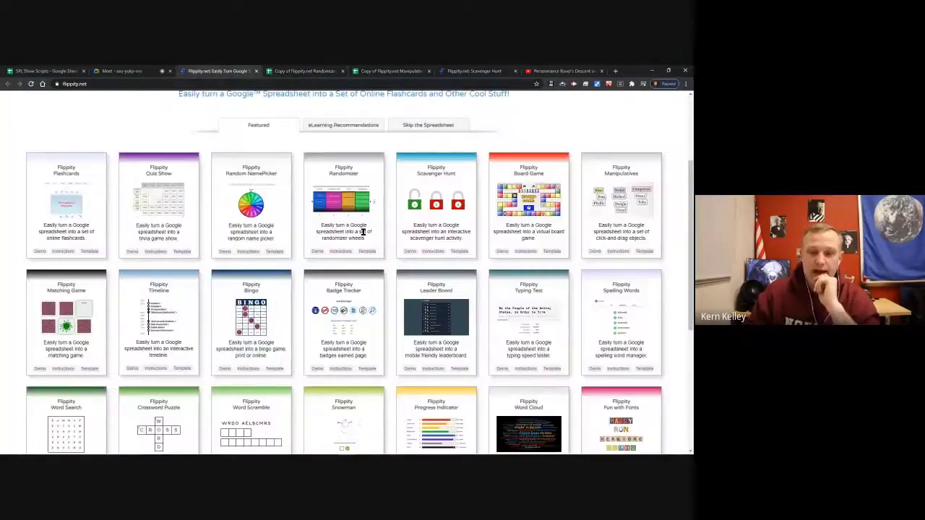
Make a fresh copy of the Randomizer template and switch to it.
{"action": "left_click", "coordinate": [367, 252]}
{"action": "left_click", "coordinate": [241, 215]}
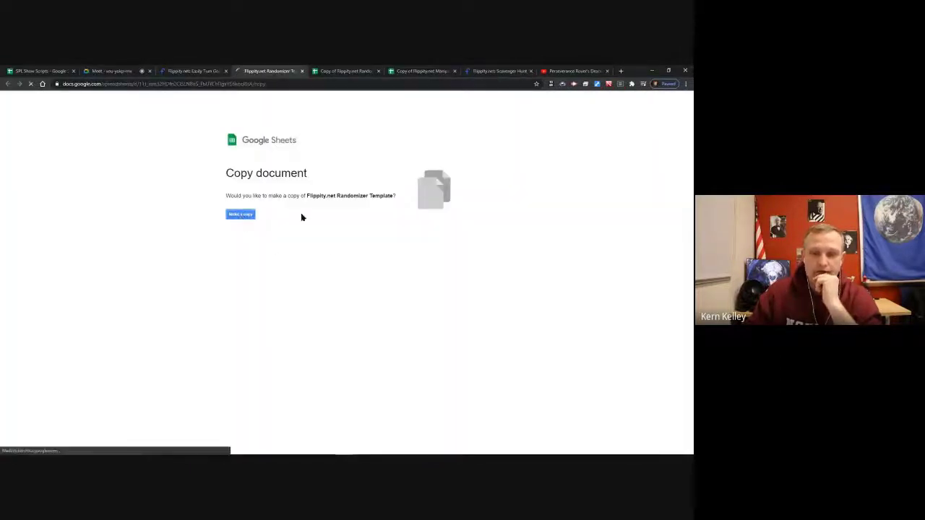
{"action": "left_click", "coordinate": [344, 70]}
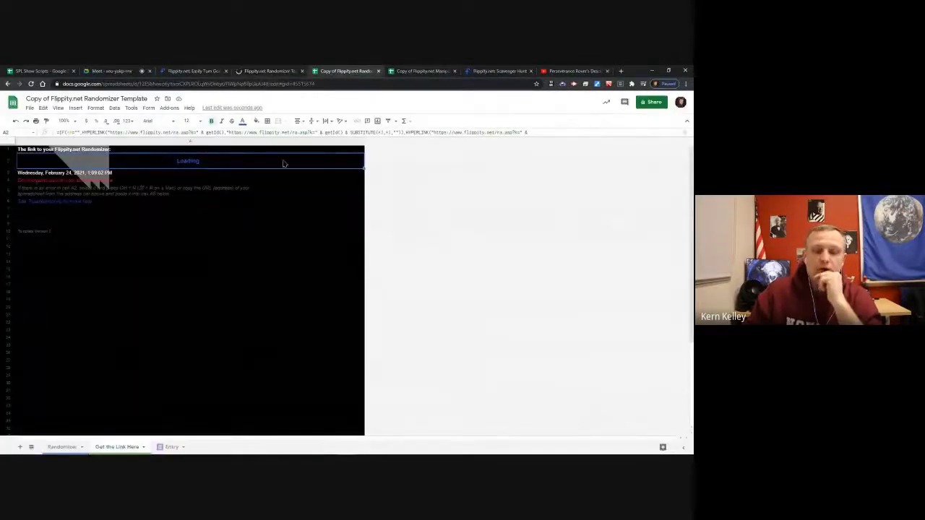
{"action": "left_click", "coordinate": [264, 71]}
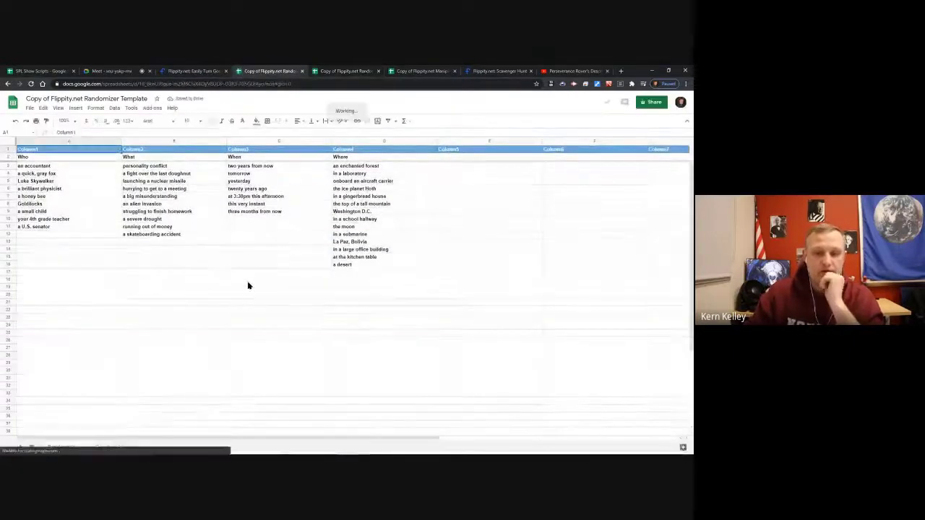
Publish the entire spreadsheet to the web as a web page.
{"action": "left_click", "coordinate": [28, 108]}
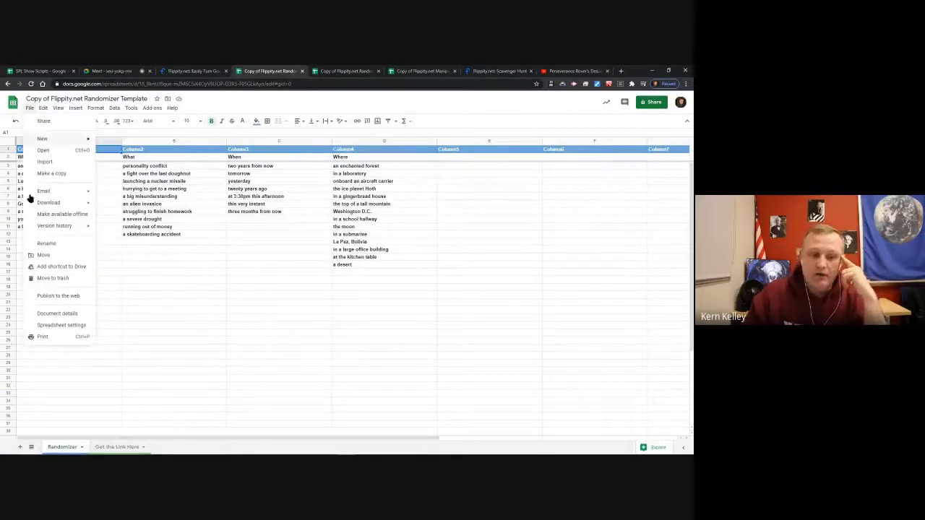
{"action": "left_click", "coordinate": [49, 296]}
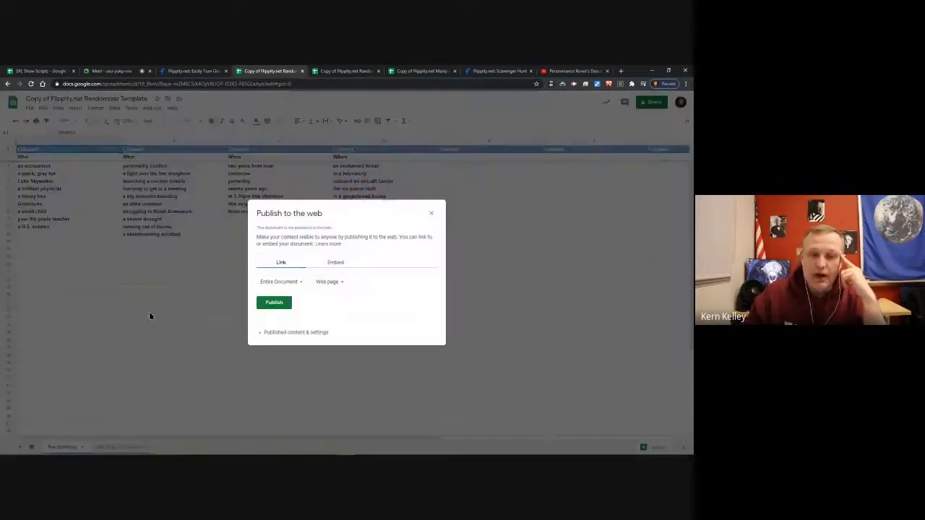
{"action": "left_click", "coordinate": [258, 305]}
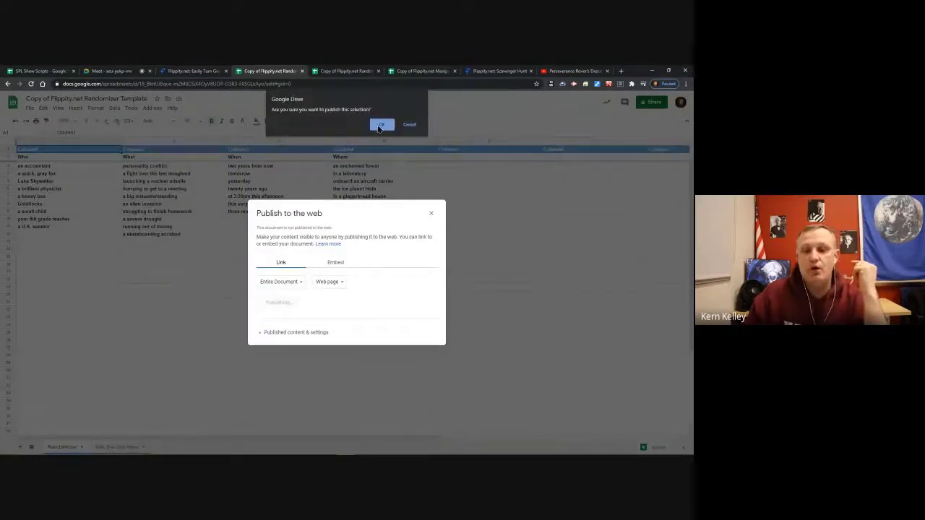
{"action": "left_click", "coordinate": [381, 126]}
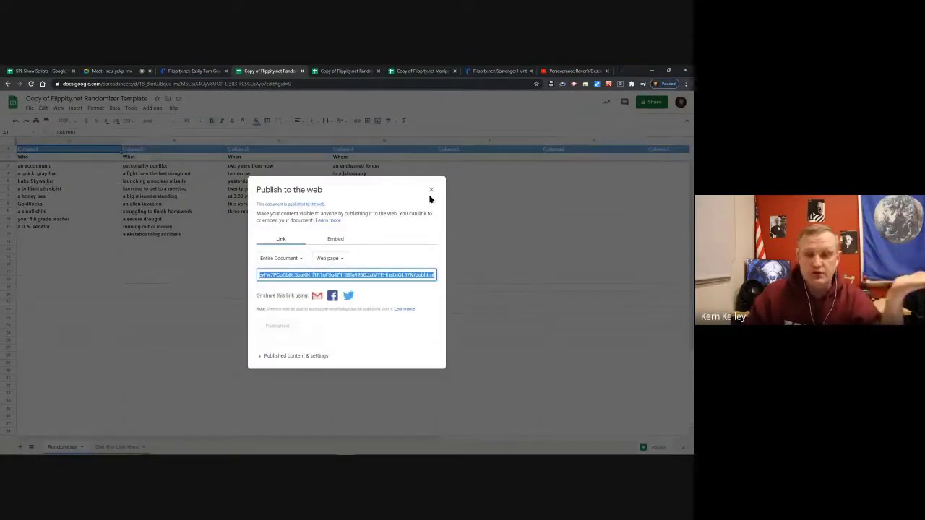
{"action": "left_click", "coordinate": [431, 191]}
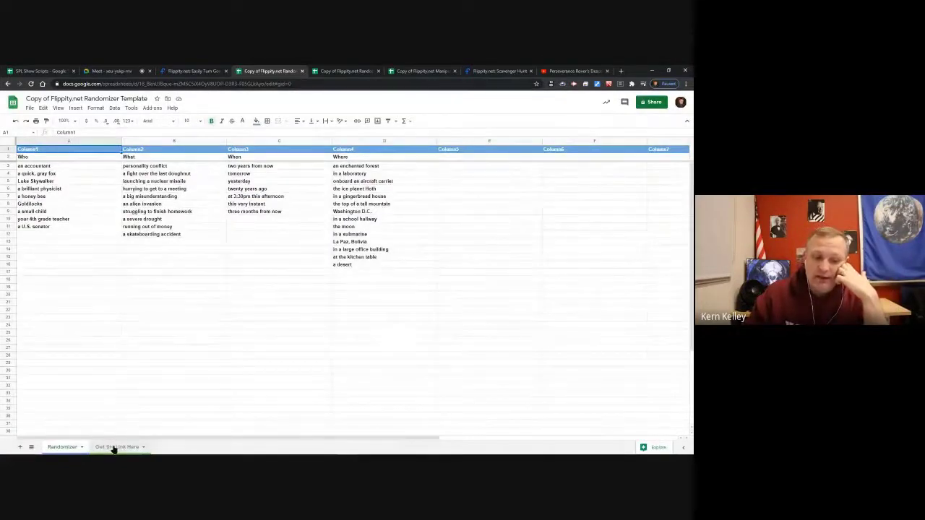
Open the Flippity Randomizer link from cell A2 on Get the Link Here.
{"action": "left_click", "coordinate": [116, 447]}
{"action": "left_click", "coordinate": [174, 163]}
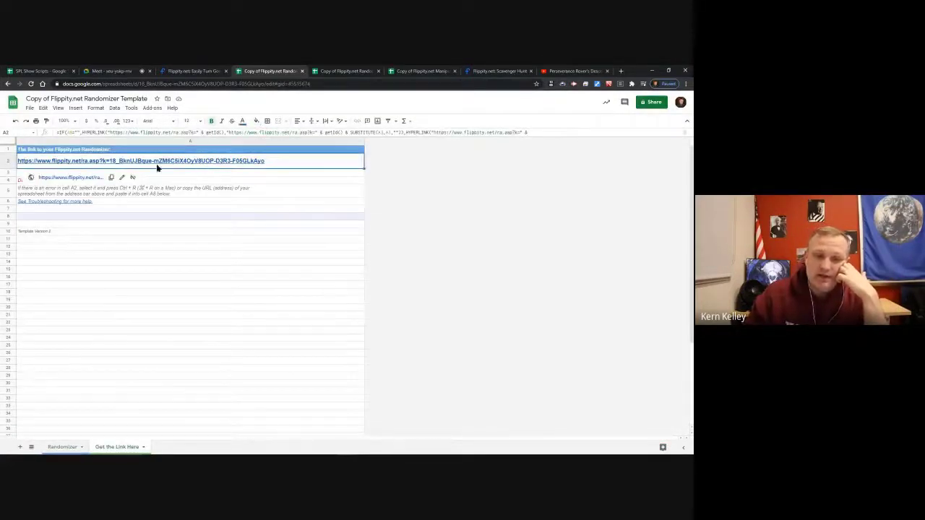
{"action": "left_click", "coordinate": [79, 179]}
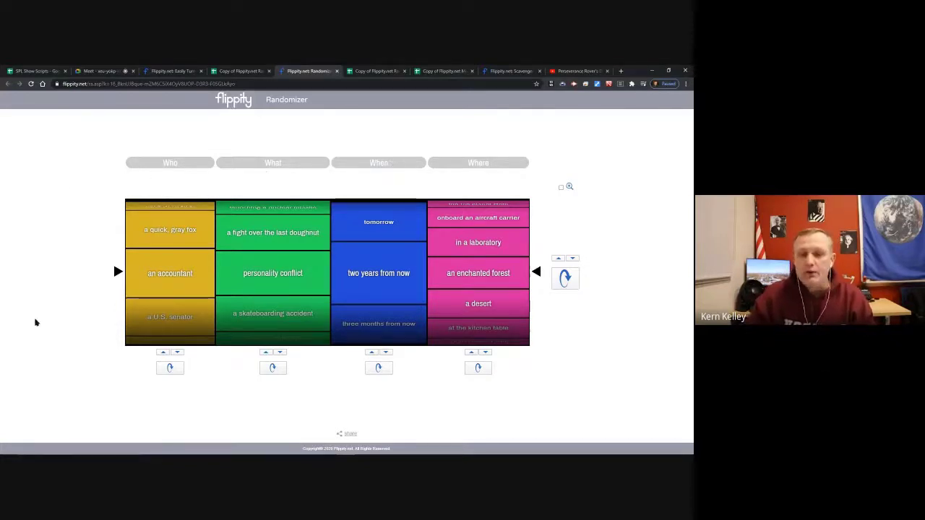
Step the Who, What, When and Where reels one by one to new entries.
{"action": "left_click", "coordinate": [172, 369]}
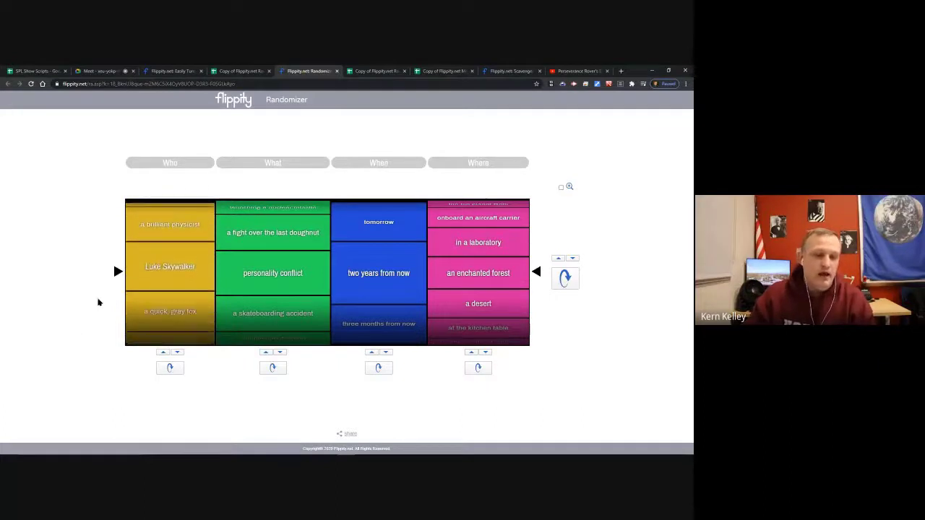
{"action": "left_click", "coordinate": [271, 368]}
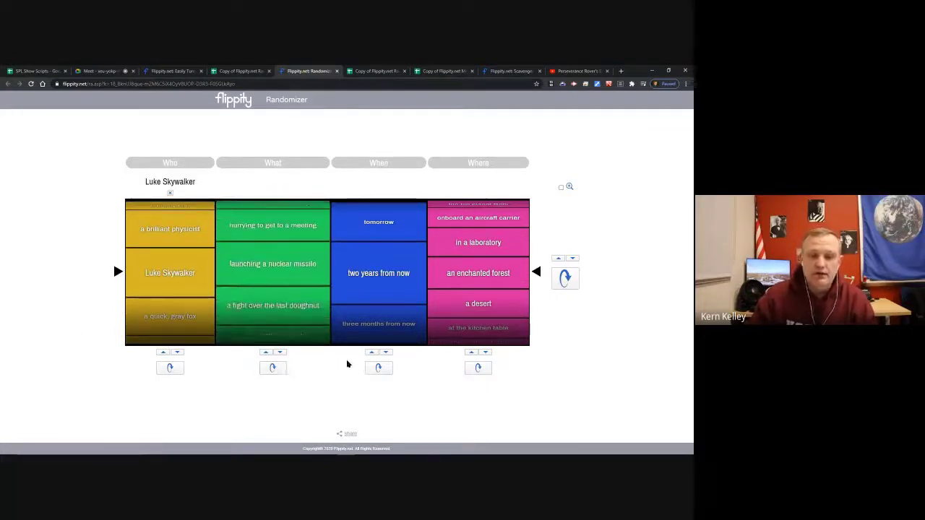
{"action": "left_click", "coordinate": [391, 367]}
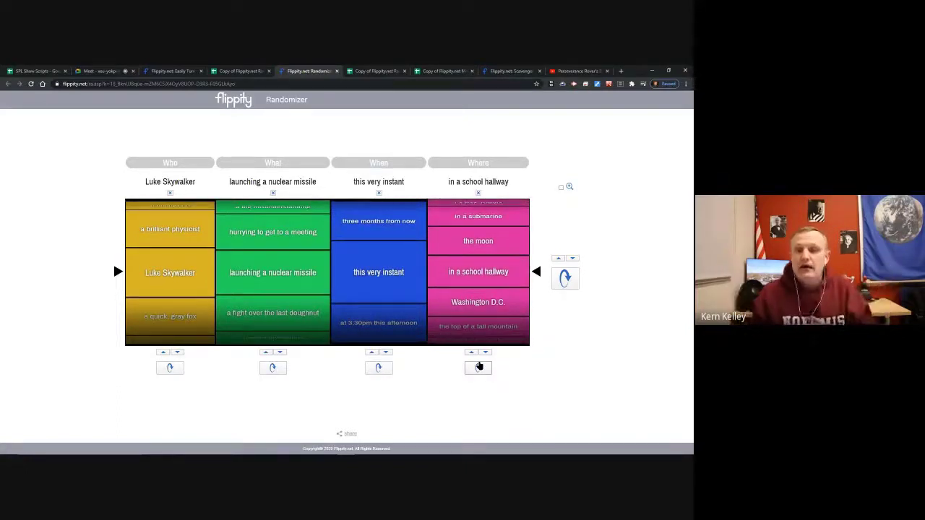
{"action": "left_click", "coordinate": [178, 354]}
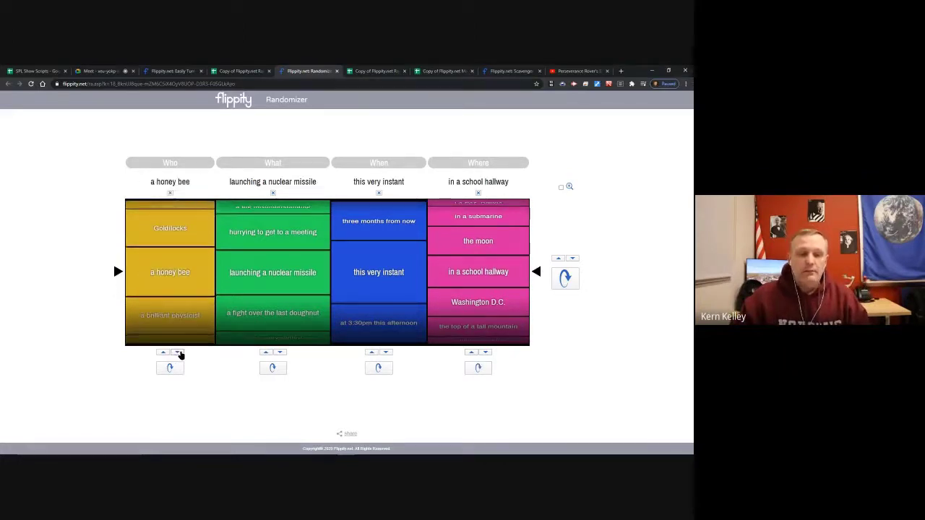
{"action": "left_click", "coordinate": [179, 353]}
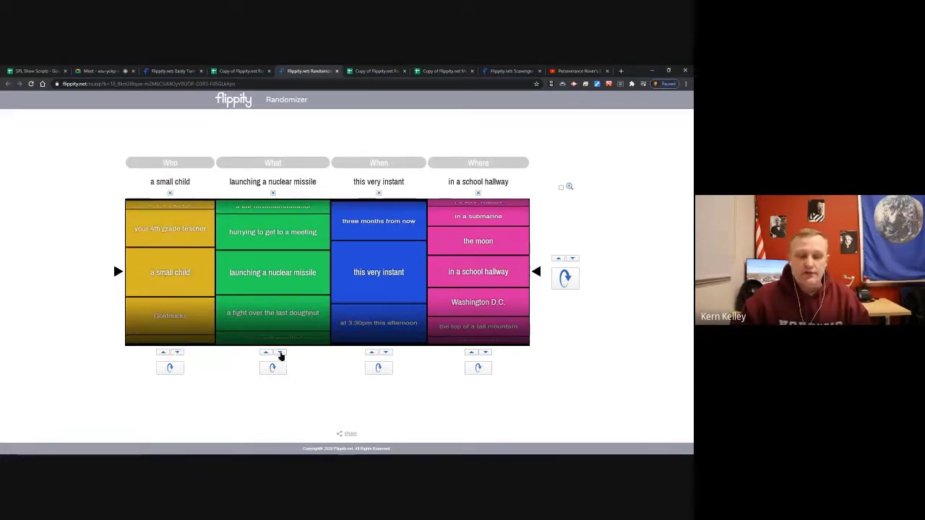
{"action": "left_click", "coordinate": [264, 352]}
{"action": "left_click", "coordinate": [386, 352]}
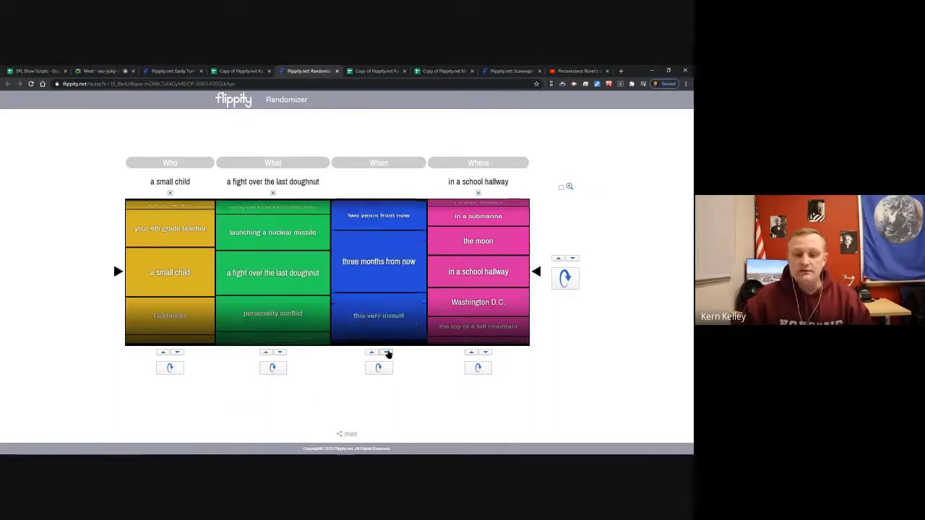
{"action": "left_click", "coordinate": [485, 353]}
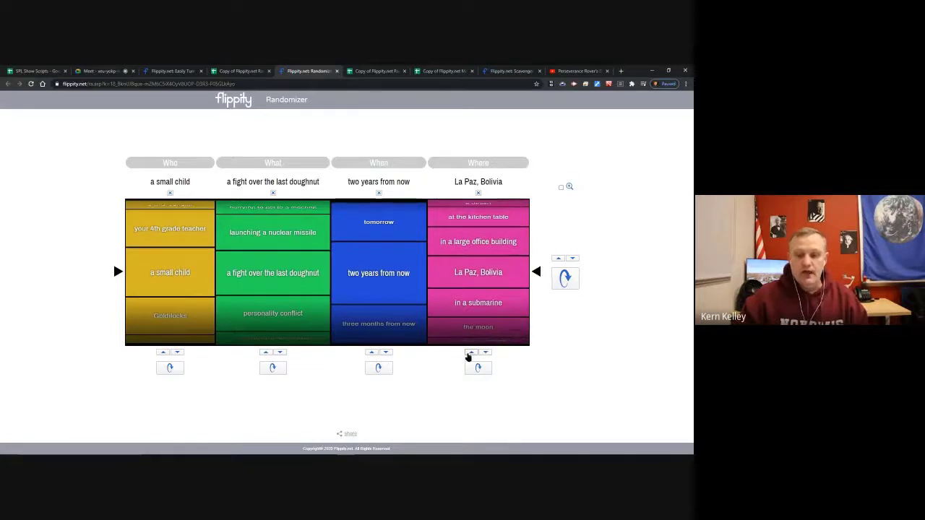
{"action": "left_click", "coordinate": [470, 353]}
Spin all reels to Luke Skywalker launching a nuclear missile tomorrow in Washington D.C., viewing it enlarged.
{"action": "left_click", "coordinate": [575, 278]}
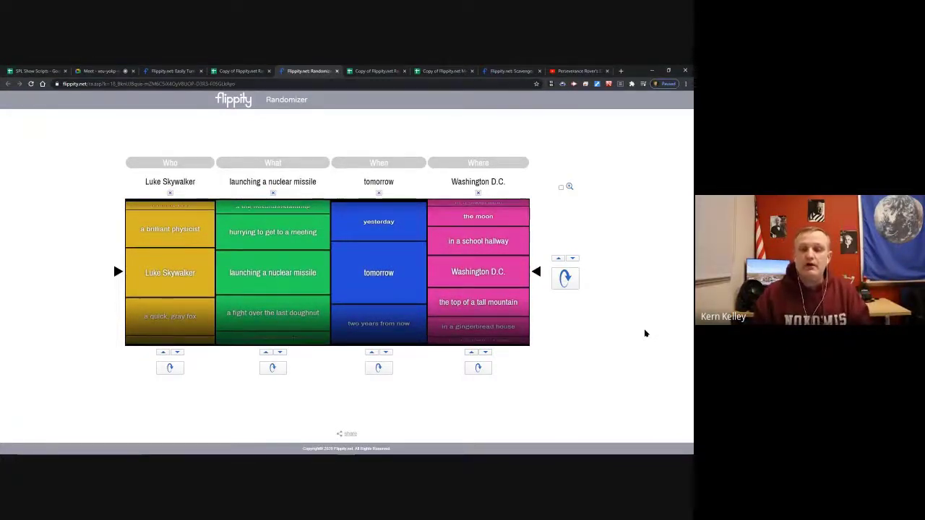
{"action": "left_click", "coordinate": [569, 188]}
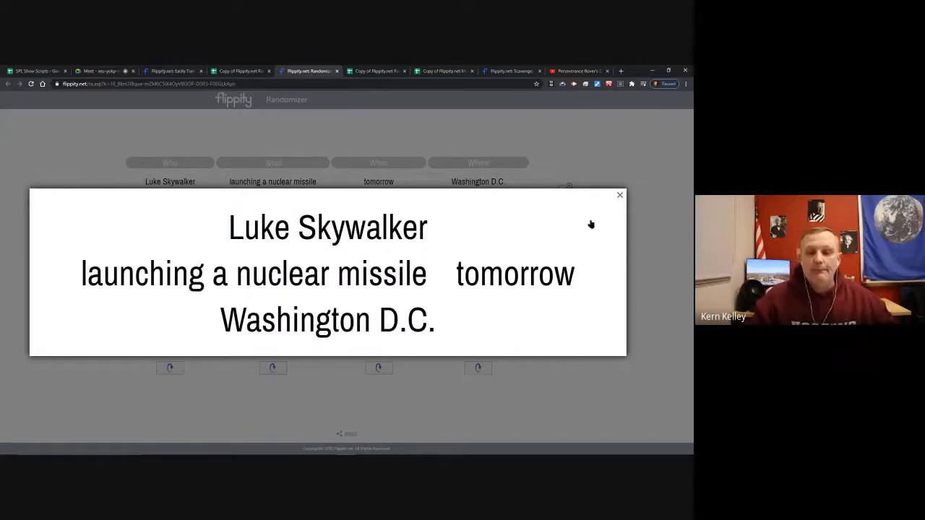
{"action": "left_click", "coordinate": [622, 198]}
{"action": "left_click", "coordinate": [376, 71]}
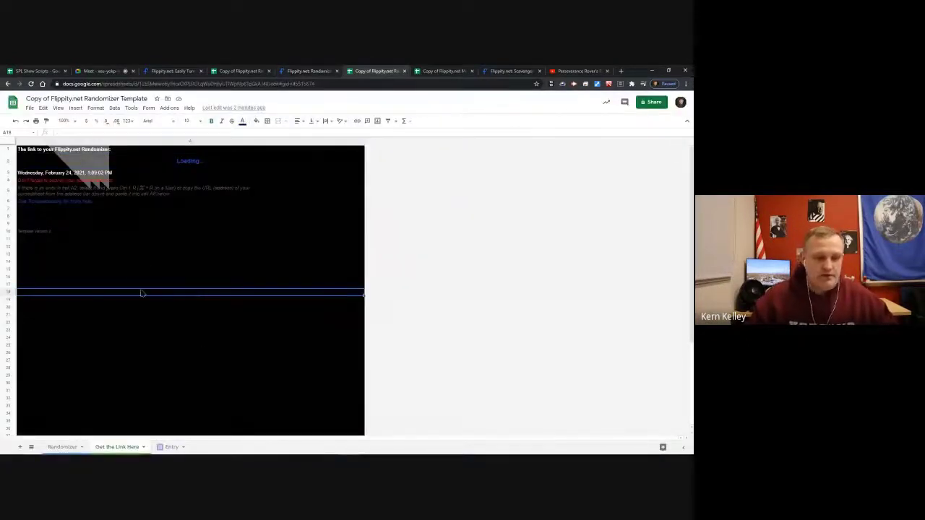
Move between the Entry, Get the Link Here and Randomizer sheets and check the publish option.
{"action": "left_click", "coordinate": [172, 447]}
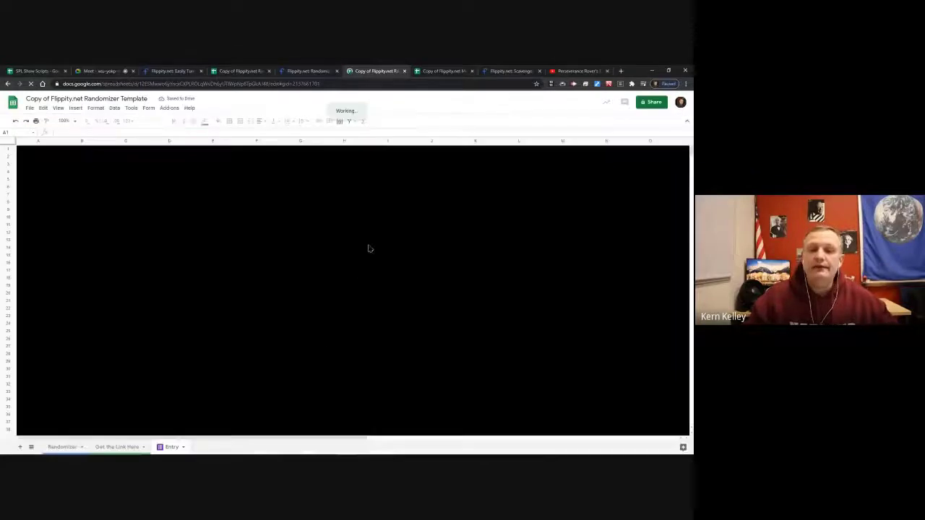
{"action": "key", "text": "ctrl+shift+Tab"}
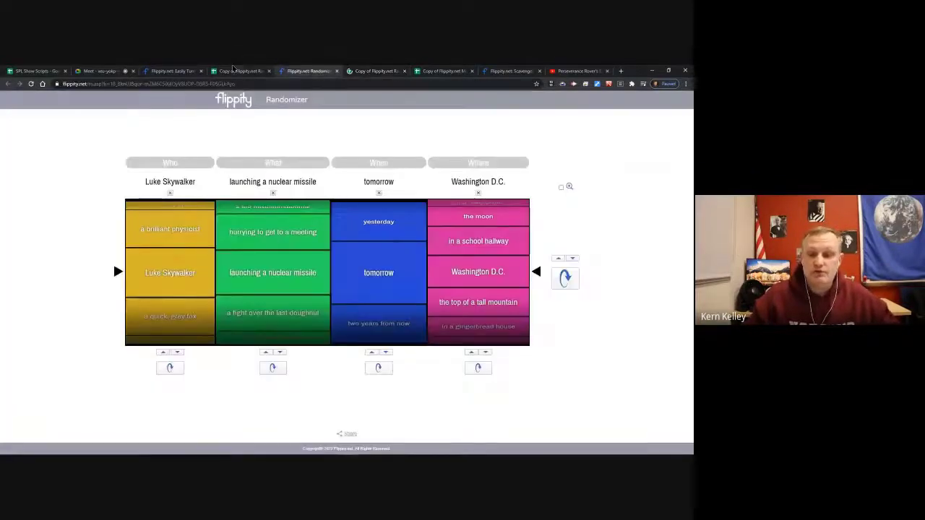
{"action": "key", "text": "ctrl+shift+Tab"}
{"action": "left_click", "coordinate": [171, 241]}
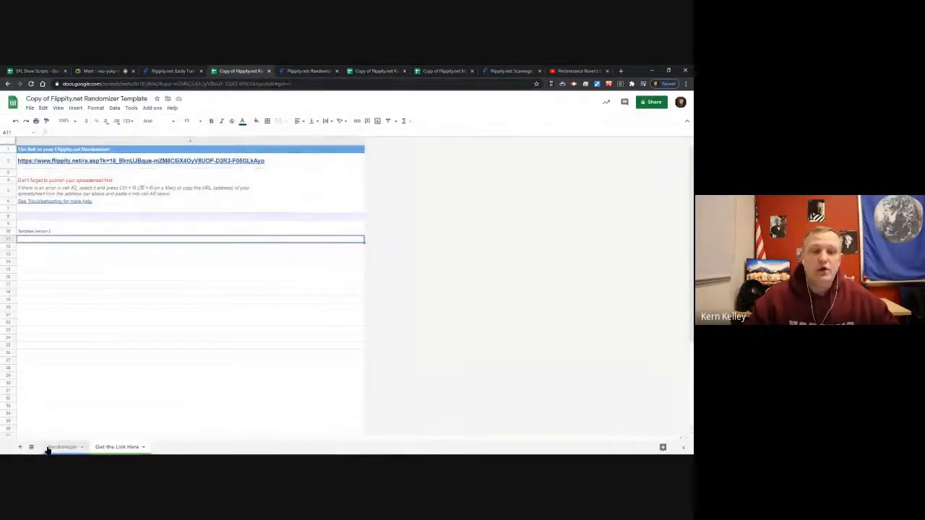
{"action": "left_click", "coordinate": [47, 447]}
{"action": "left_click", "coordinate": [29, 108]}
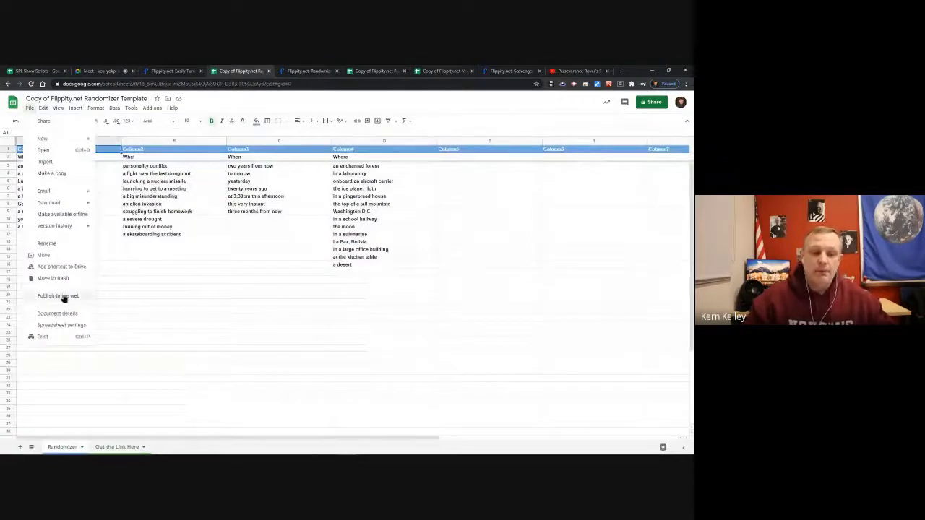
{"action": "left_click", "coordinate": [253, 290]}
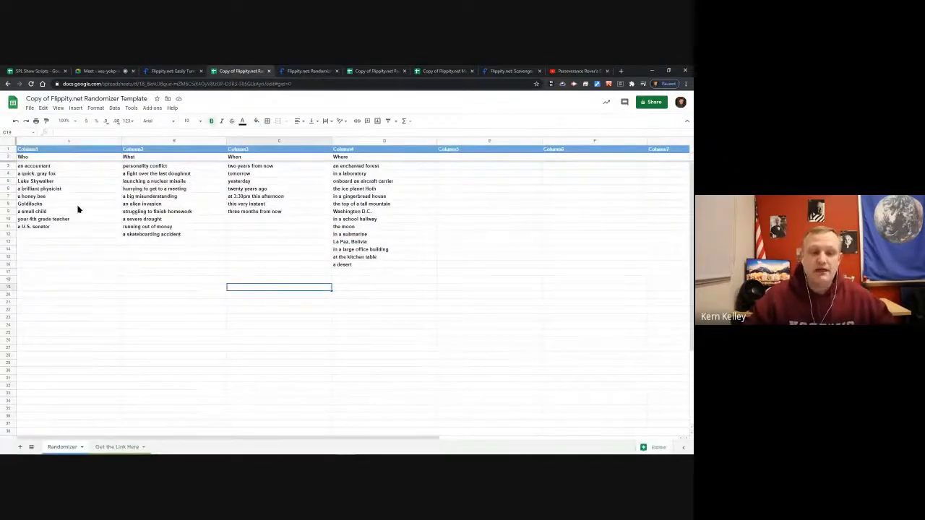
Add a new person's name in A12 plus test entries asdkfjsrfa, asdfasewdf and asdfds to the Who list.
{"action": "left_click", "coordinate": [54, 234]}
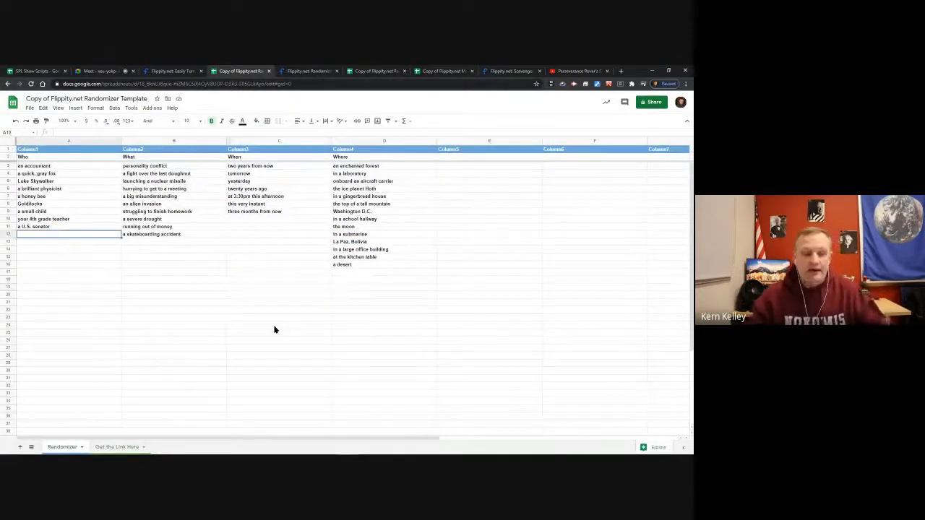
{"action": "type", "text": "Kern"}
{"action": "key", "text": "Return"}
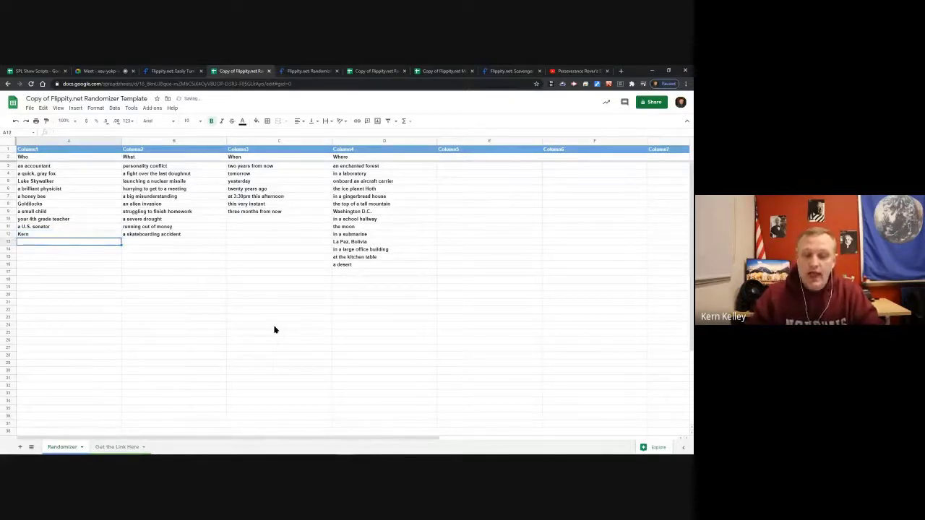
{"action": "type", "text": "asdkfjsrfa"}
{"action": "key", "text": "Return"}
{"action": "type", "text": "asdfasewdf"}
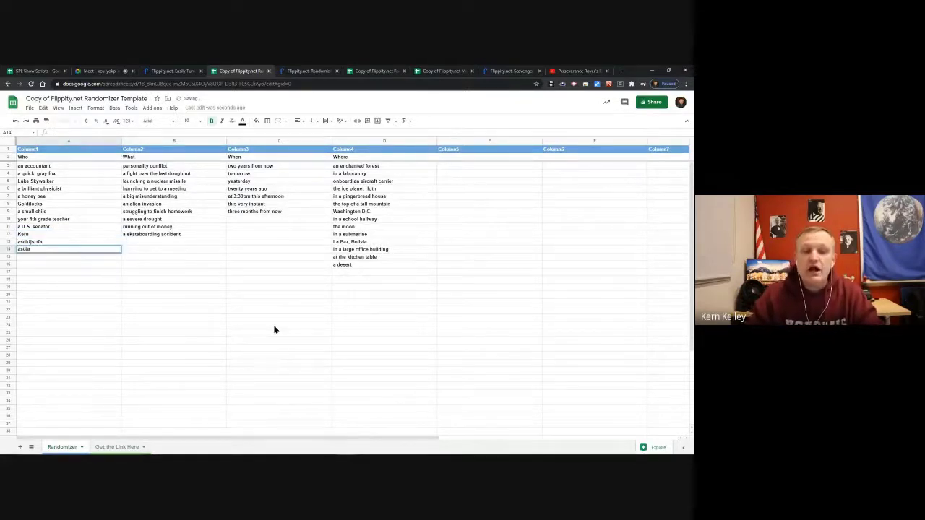
{"action": "key", "text": "Return"}
{"action": "type", "text": "asdfds"}
{"action": "left_click", "coordinate": [174, 305]}
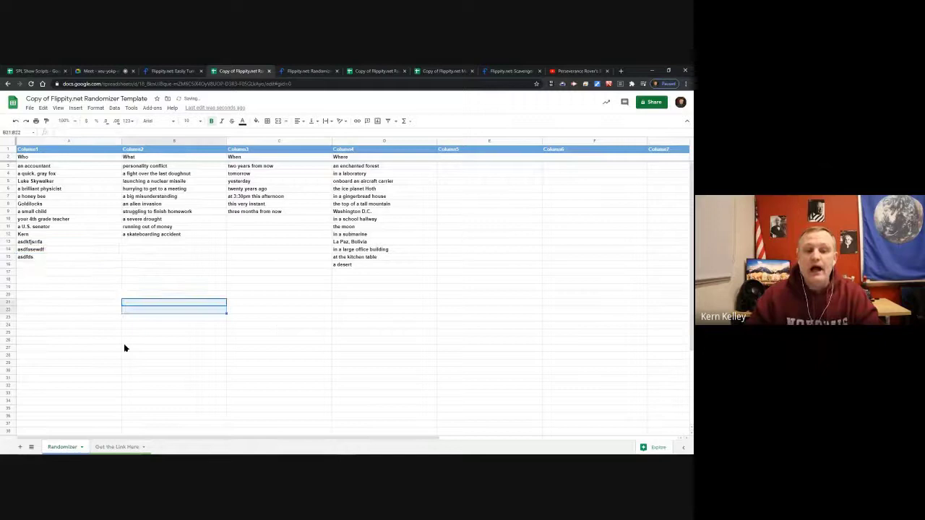
Select the Flippity link on Get the Link Here and go back to the randomizer page.
{"action": "left_click", "coordinate": [123, 446]}
{"action": "left_click", "coordinate": [190, 159]}
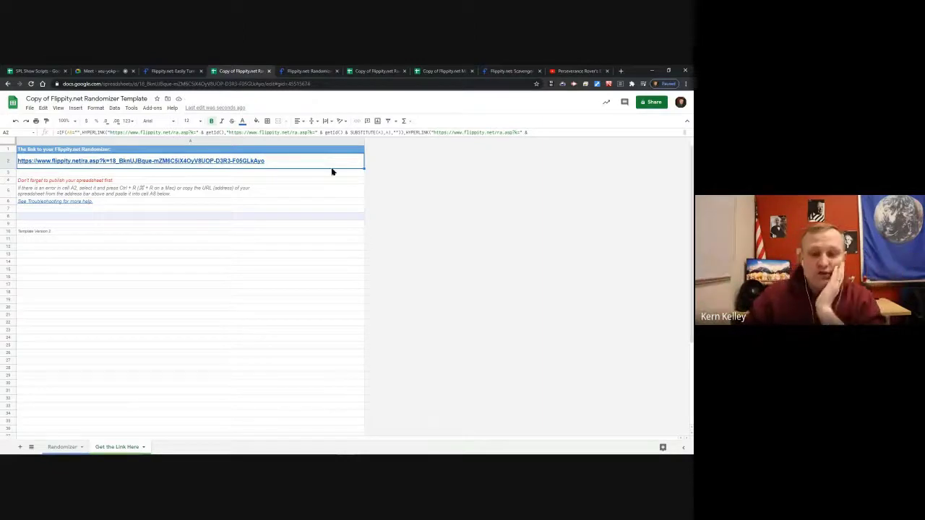
{"action": "left_click", "coordinate": [307, 71]}
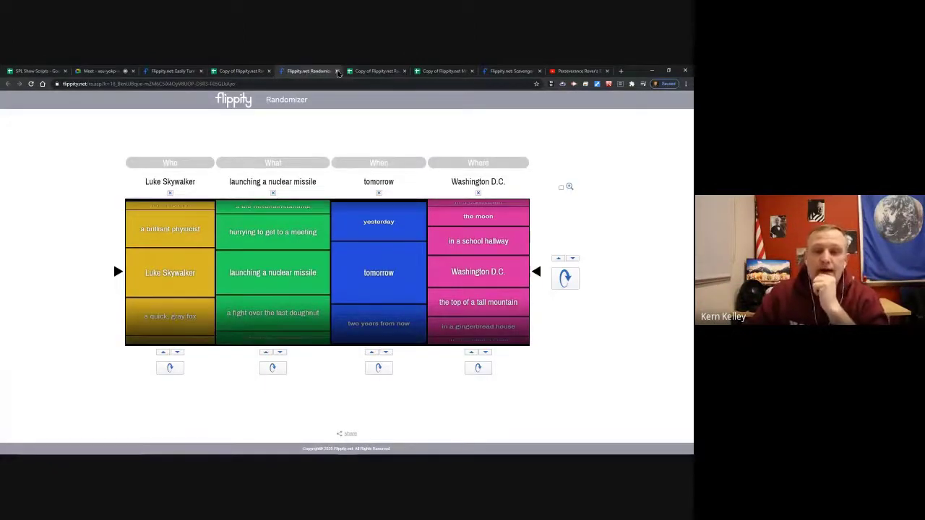
Close the randomizer and template tabs, then open lock 1 of the Scavenger Hunt demo.
{"action": "left_click", "coordinate": [337, 71]}
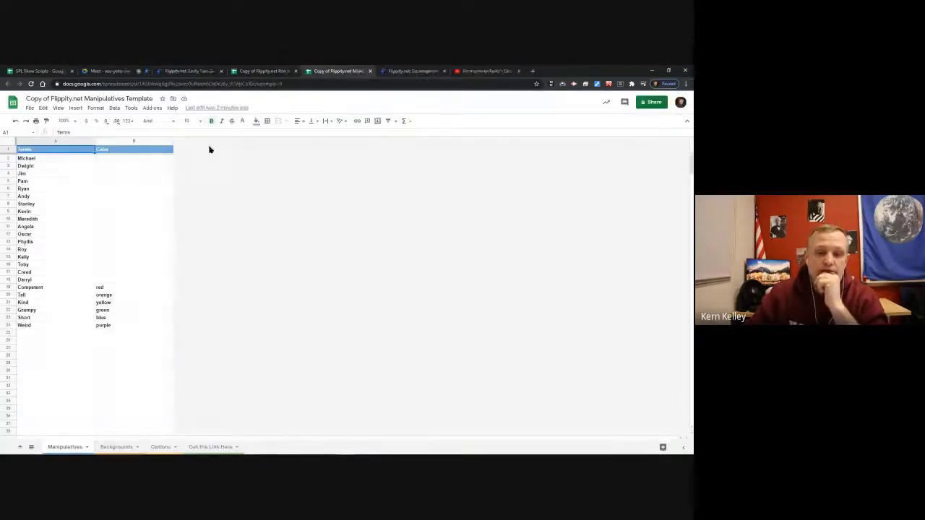
{"action": "left_click", "coordinate": [339, 71]}
{"action": "left_click", "coordinate": [342, 72]}
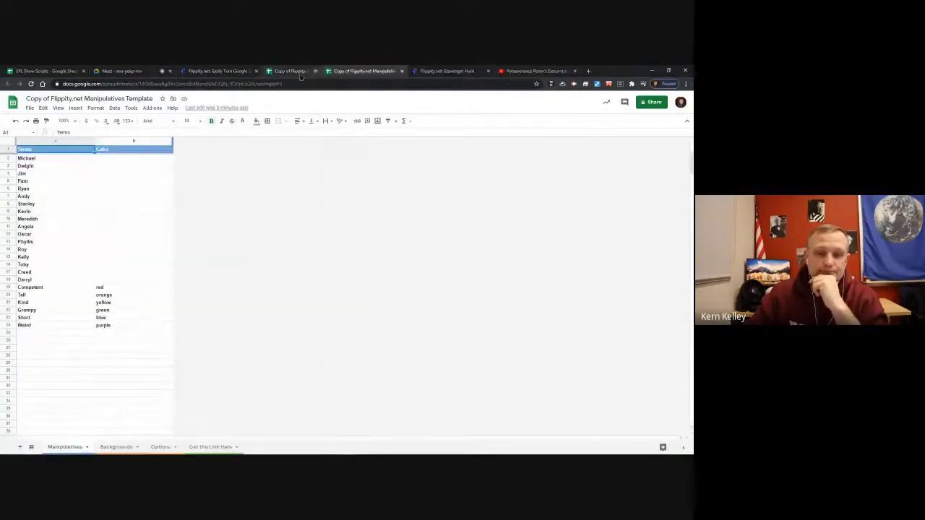
{"action": "left_click", "coordinate": [218, 70]}
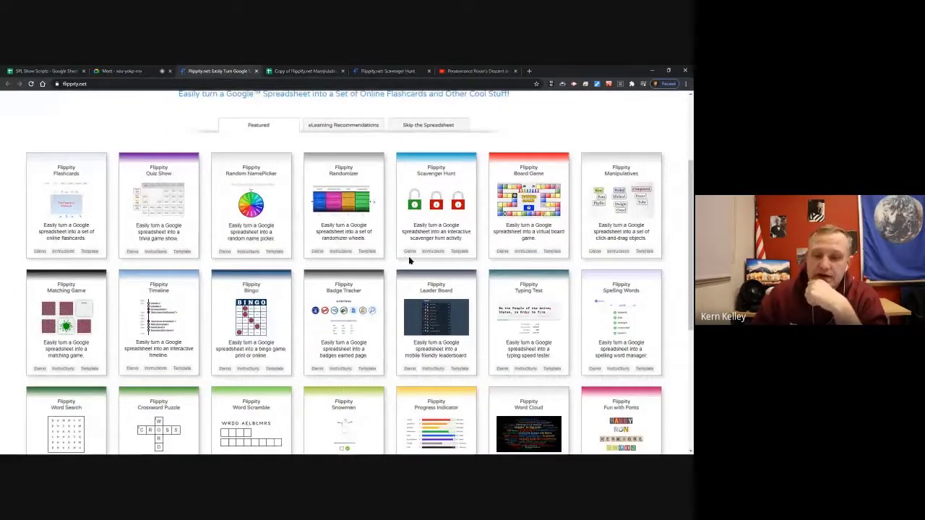
{"action": "left_click", "coordinate": [409, 252]}
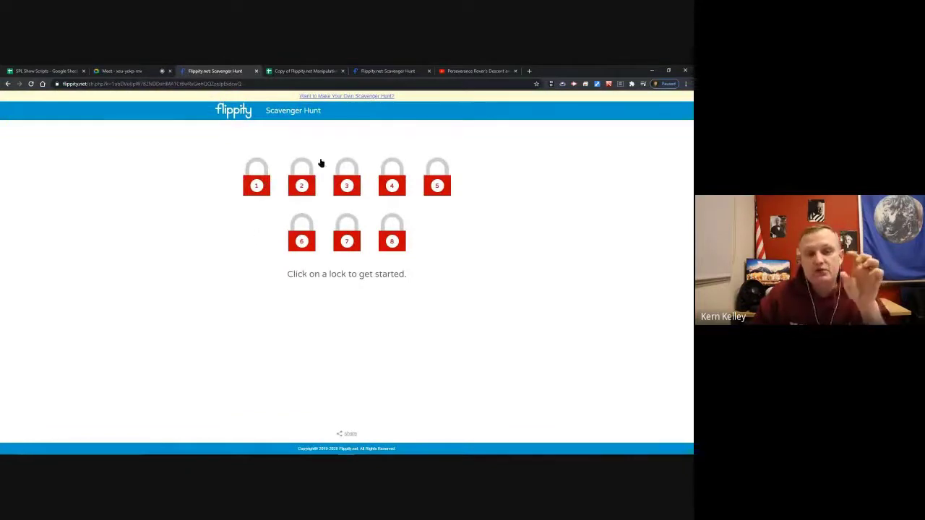
{"action": "left_click", "coordinate": [255, 184]}
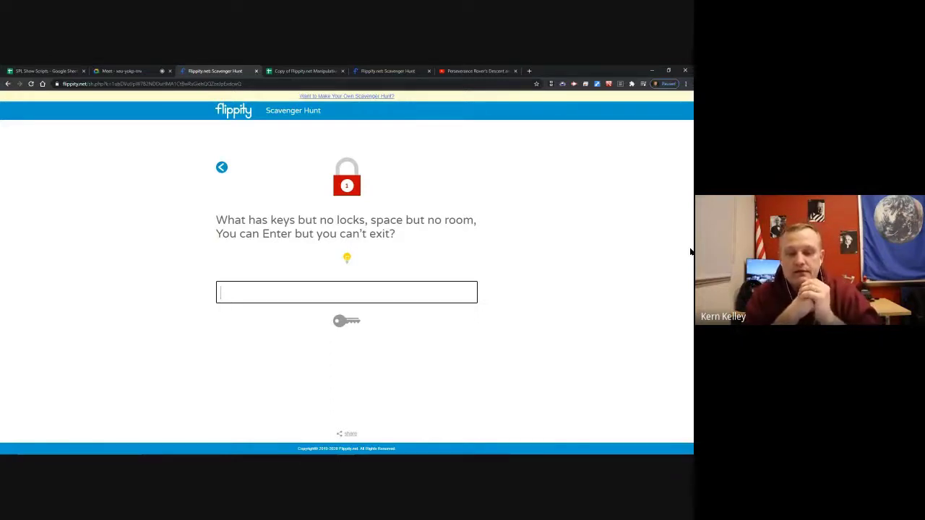
Answer lock 1's riddle with 'keyboard' after a wrong guess, and reveal its hint.
{"action": "type", "text": "MZXjcbsdjcb"}
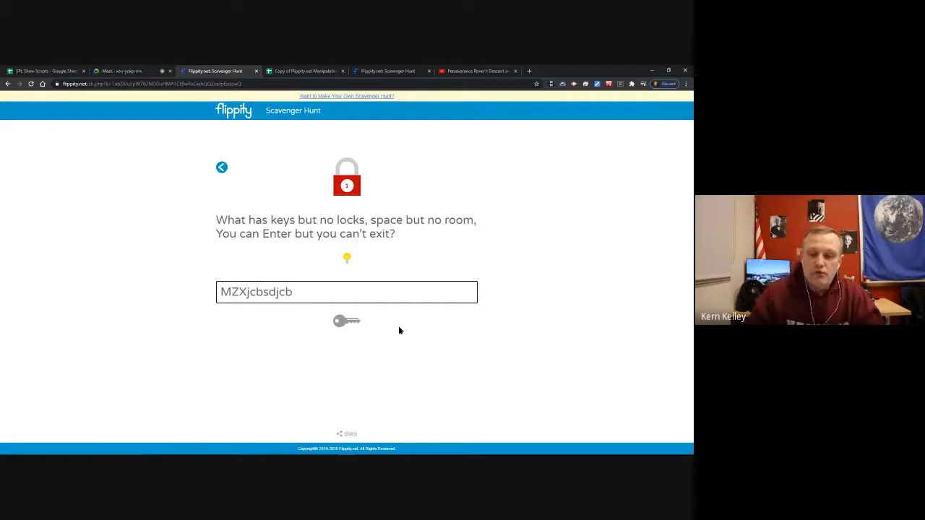
{"action": "left_click", "coordinate": [351, 322]}
{"action": "left_click_drag", "start_coordinate": [307, 295], "coordinate": [117, 295]}
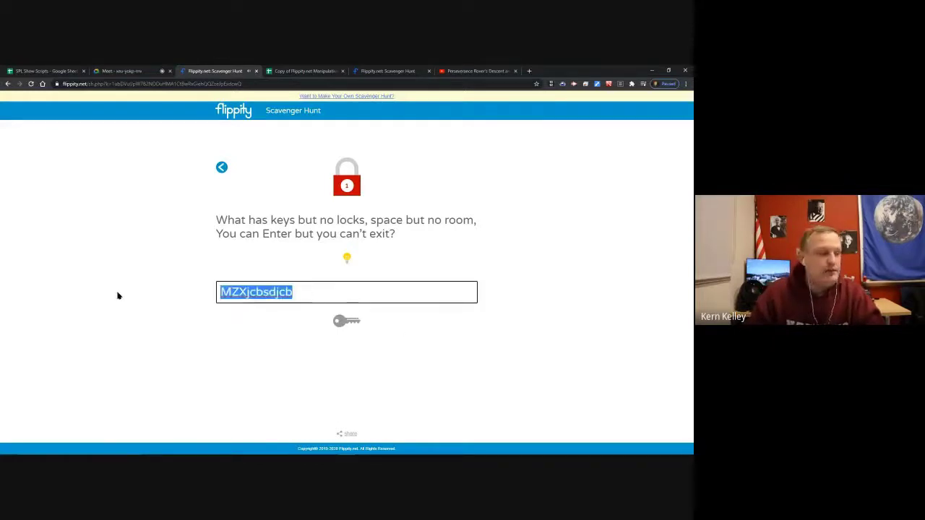
{"action": "key", "text": "BackSpace"}
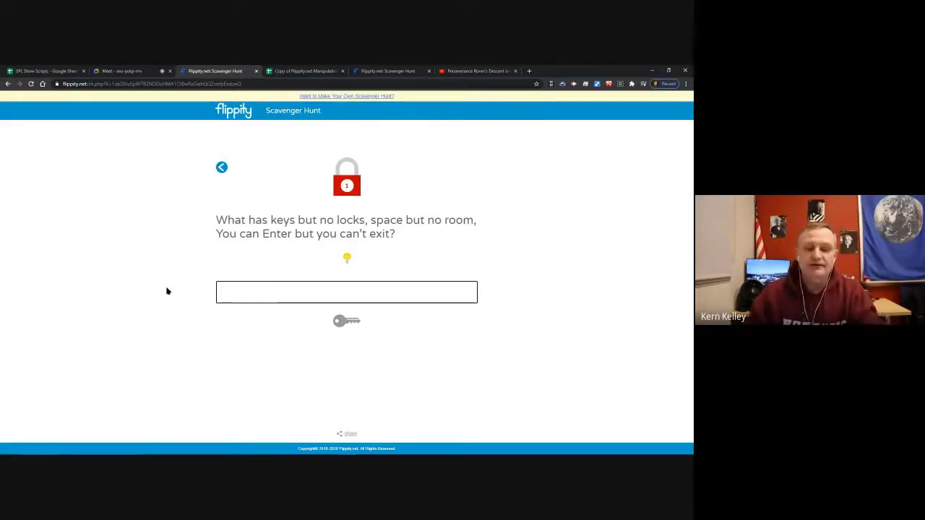
{"action": "type", "text": "key"}
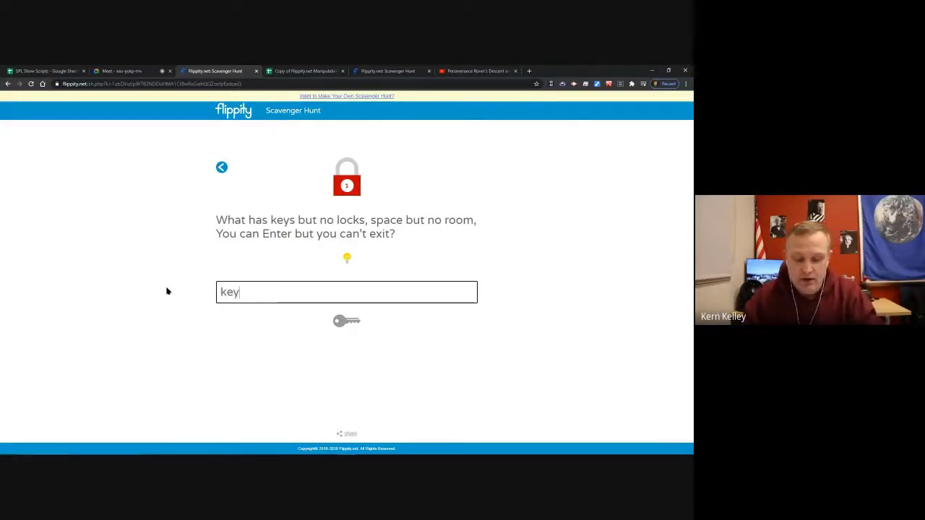
{"action": "type", "text": "board"}
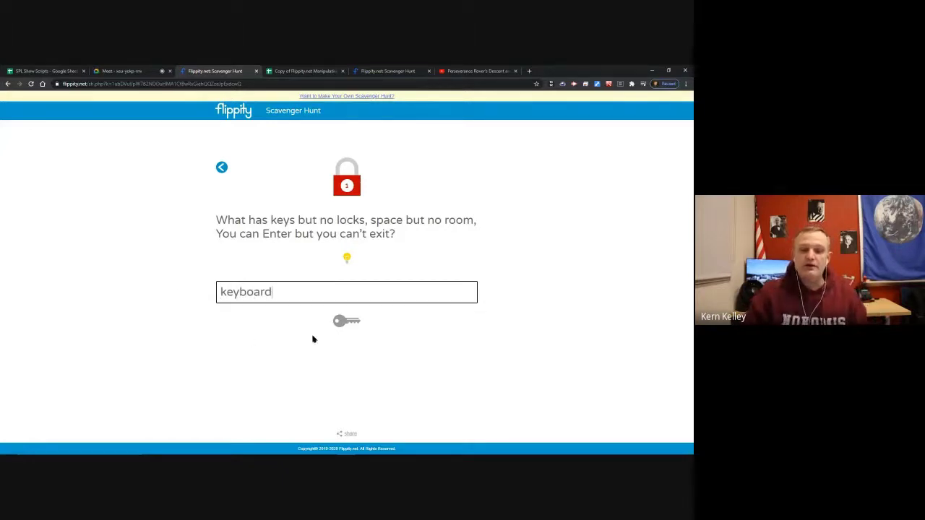
{"action": "left_click", "coordinate": [346, 322]}
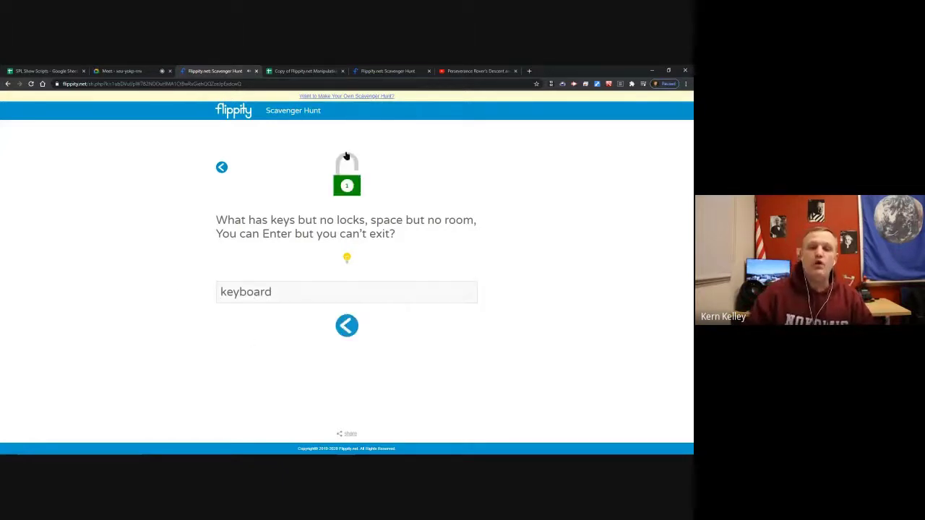
{"action": "left_click", "coordinate": [348, 259]}
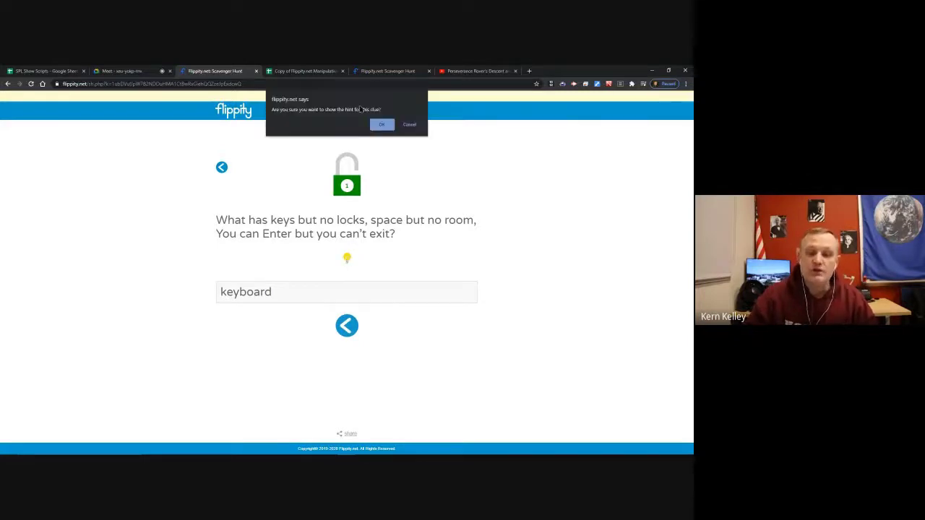
{"action": "left_click", "coordinate": [381, 126]}
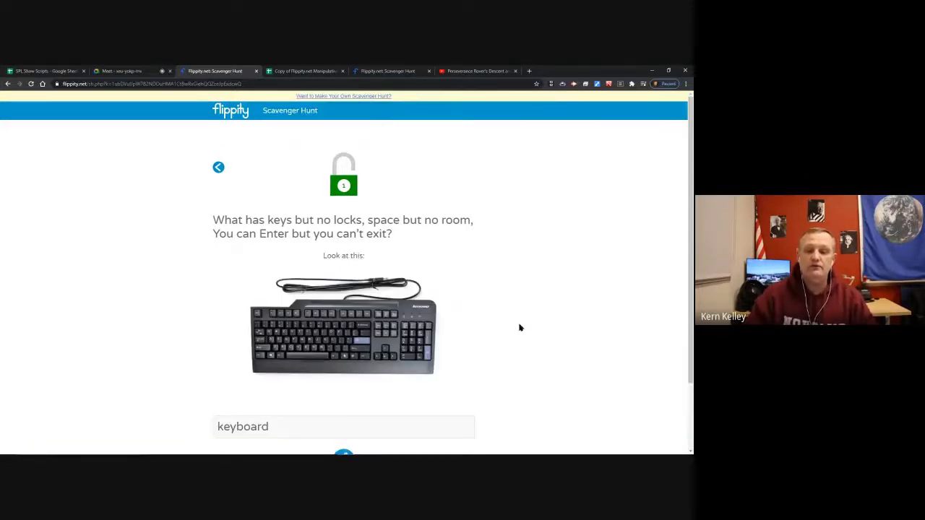
Unlock padlock 4 by answering its division question with 12.
{"action": "left_click", "coordinate": [217, 170]}
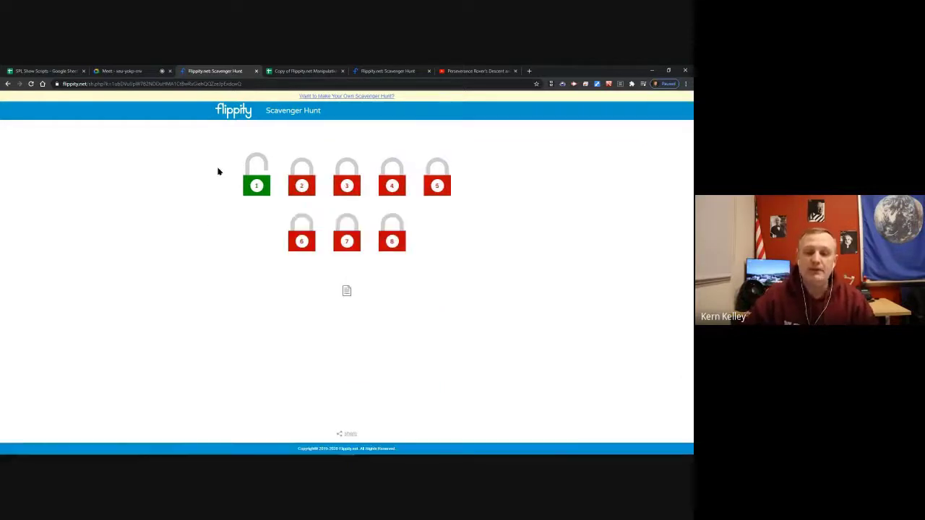
{"action": "left_click", "coordinate": [306, 182]}
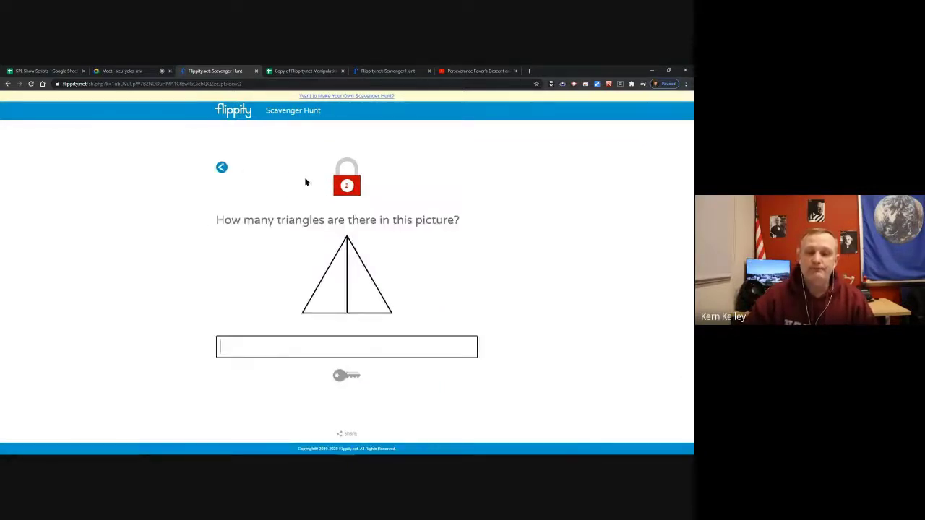
{"action": "left_click", "coordinate": [222, 171]}
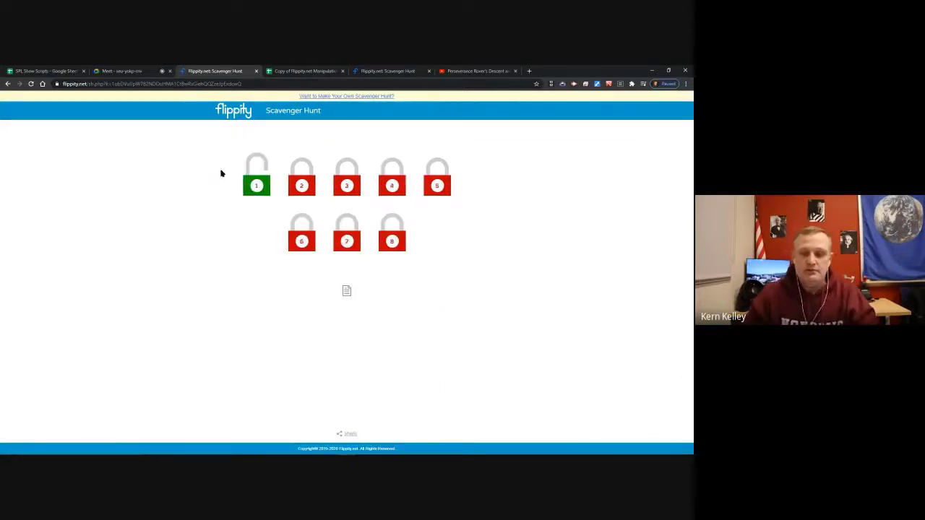
{"action": "left_click", "coordinate": [395, 187]}
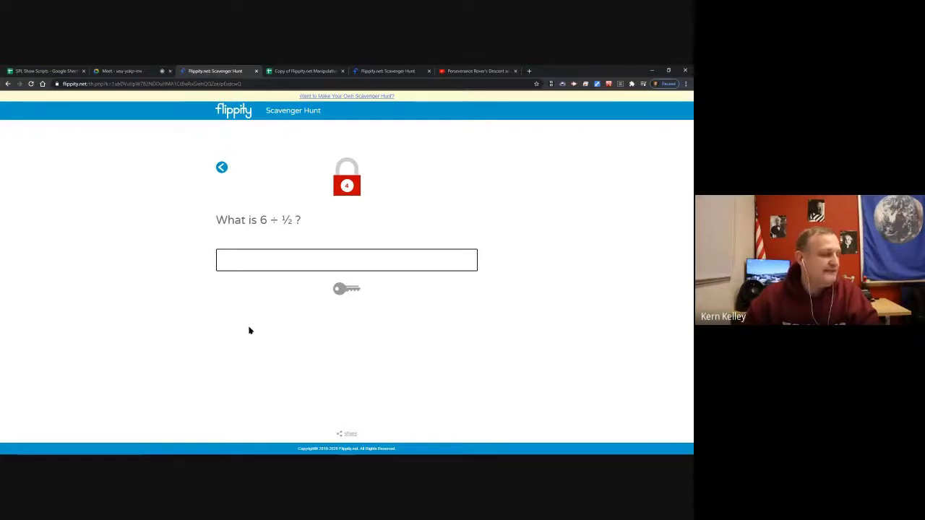
{"action": "type", "text": "12"}
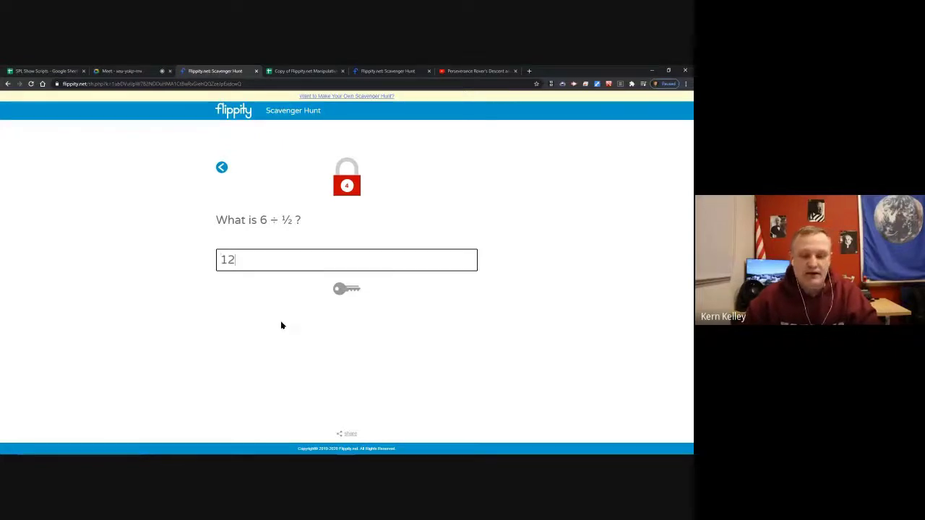
{"action": "left_click", "coordinate": [348, 296]}
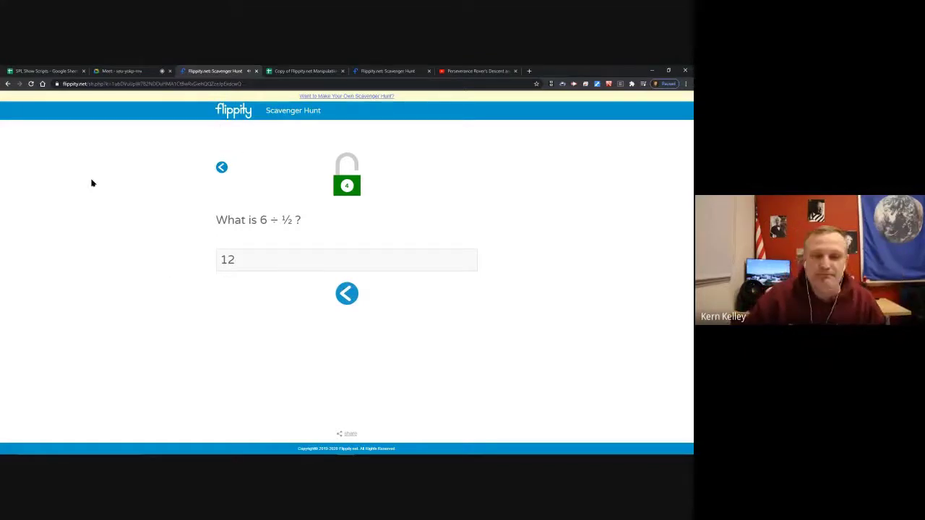
Review the answered clues and open the make-your-own scavenger hunt instructions.
{"action": "left_click", "coordinate": [223, 168]}
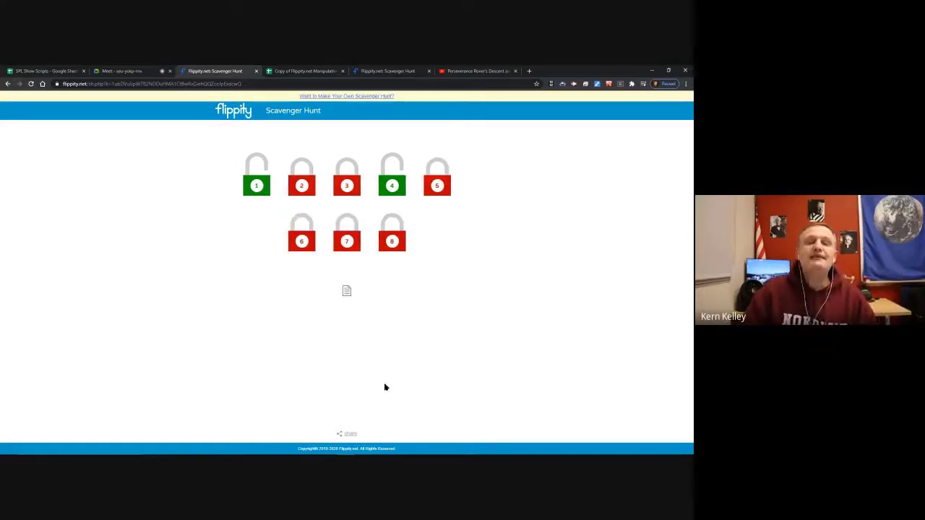
{"action": "left_click", "coordinate": [348, 292]}
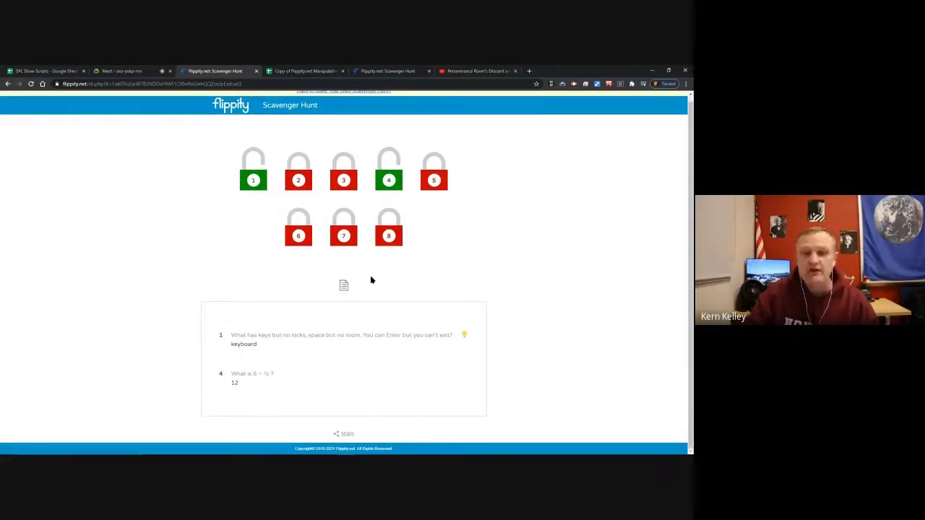
{"action": "scroll", "coordinate": [371, 280], "scroll_direction": "up", "scroll_amount": 1}
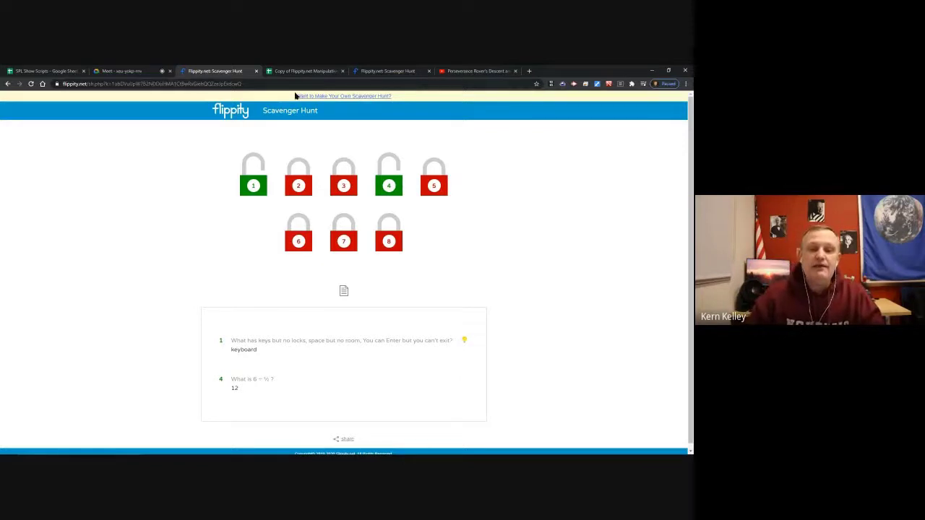
{"action": "left_click", "coordinate": [341, 96]}
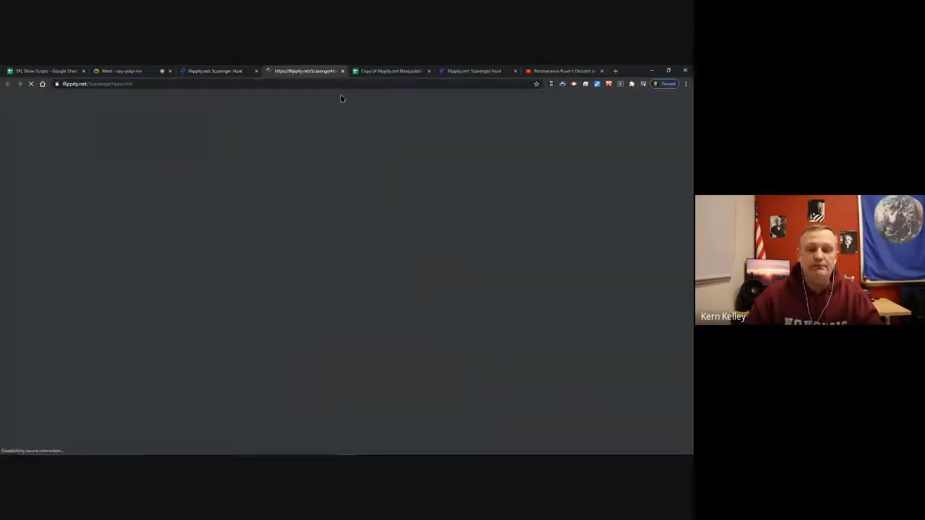
From the flippity.net home page, make a Google Sheets copy of the Manipulatives template.
{"action": "left_click", "coordinate": [471, 71]}
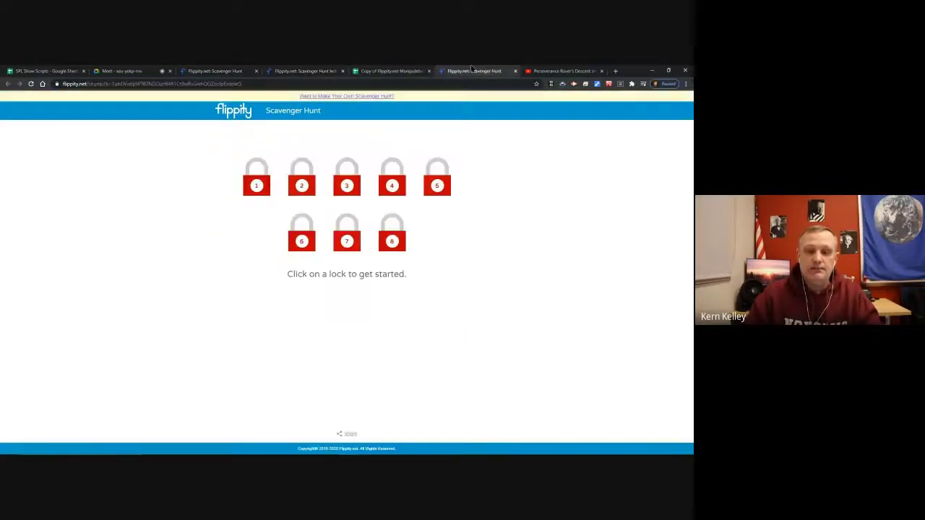
{"action": "left_click", "coordinate": [228, 103]}
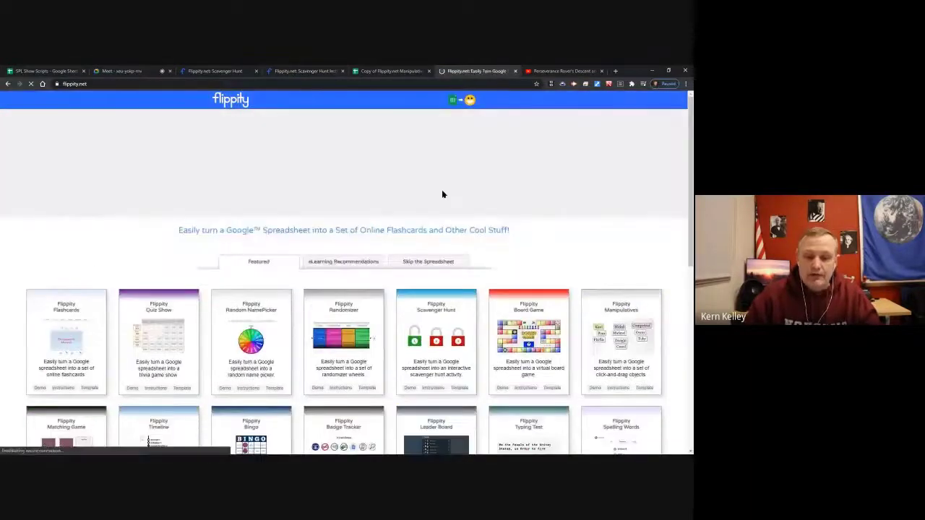
{"action": "scroll", "coordinate": [499, 303], "scroll_direction": "down", "scroll_amount": 1}
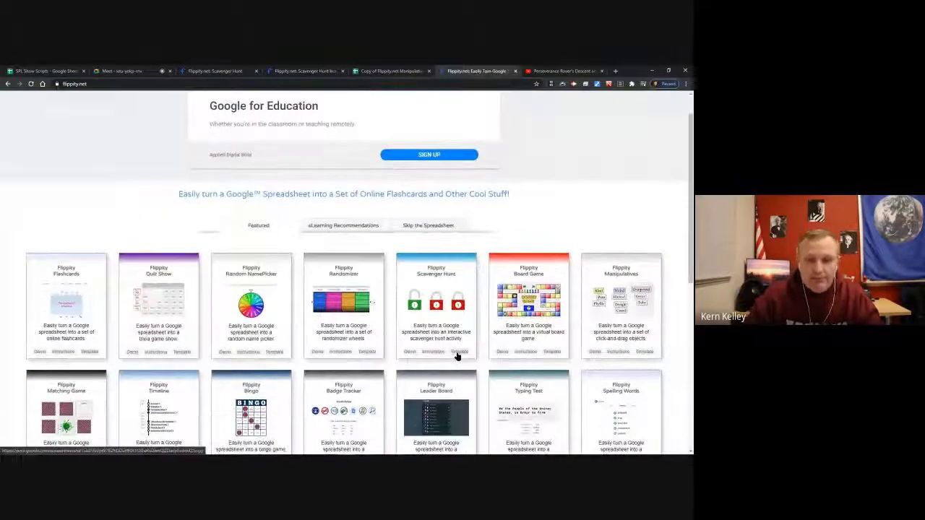
{"action": "scroll", "coordinate": [363, 232], "scroll_direction": "down", "scroll_amount": 3}
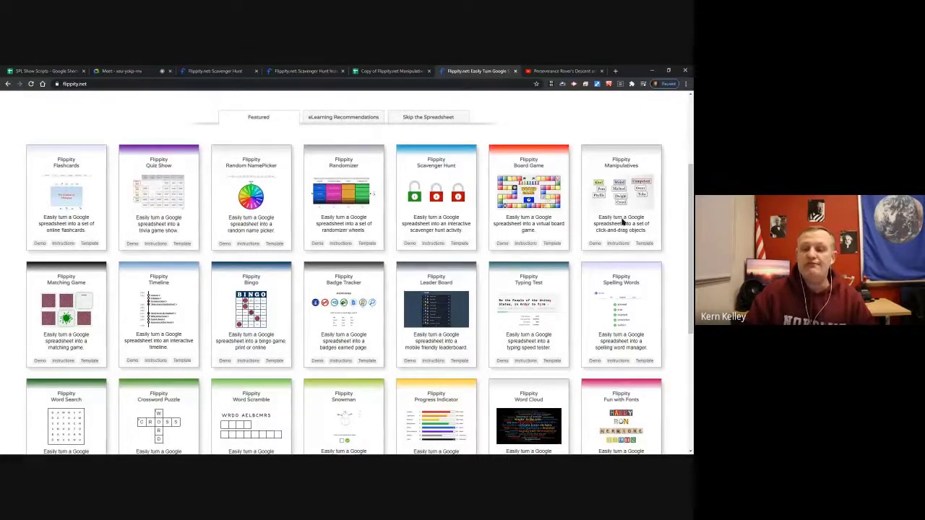
{"action": "left_click", "coordinate": [643, 244]}
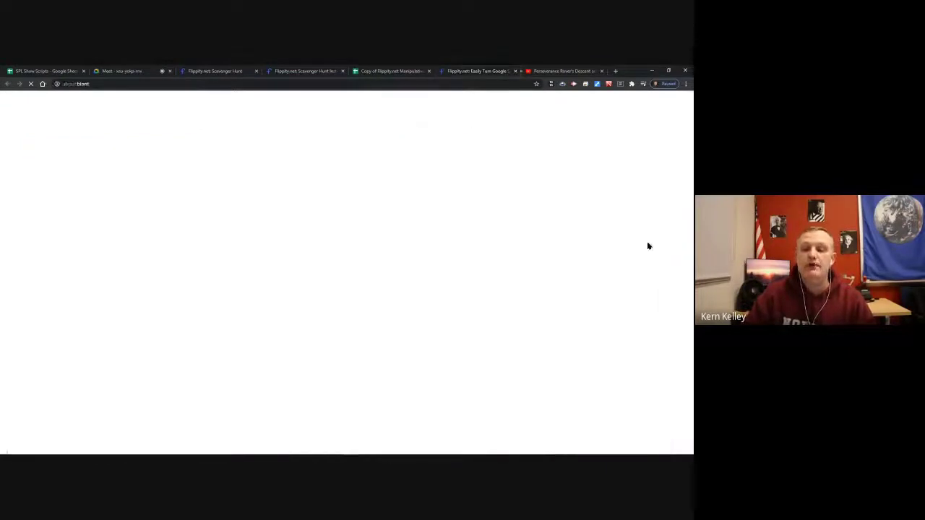
{"action": "left_click", "coordinate": [237, 224]}
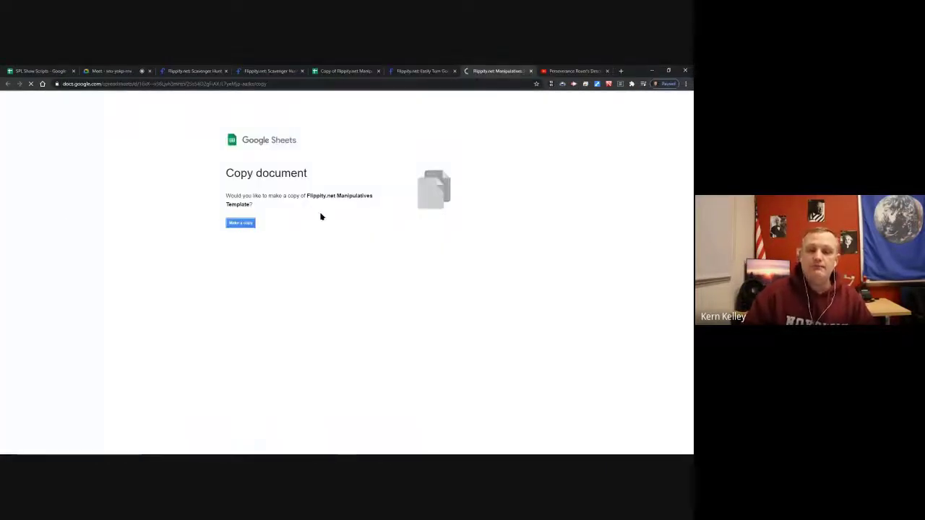
View the copied Manipulatives Template, then open the Randomizer Template form link from the Meet chat.
{"action": "left_click", "coordinate": [344, 70]}
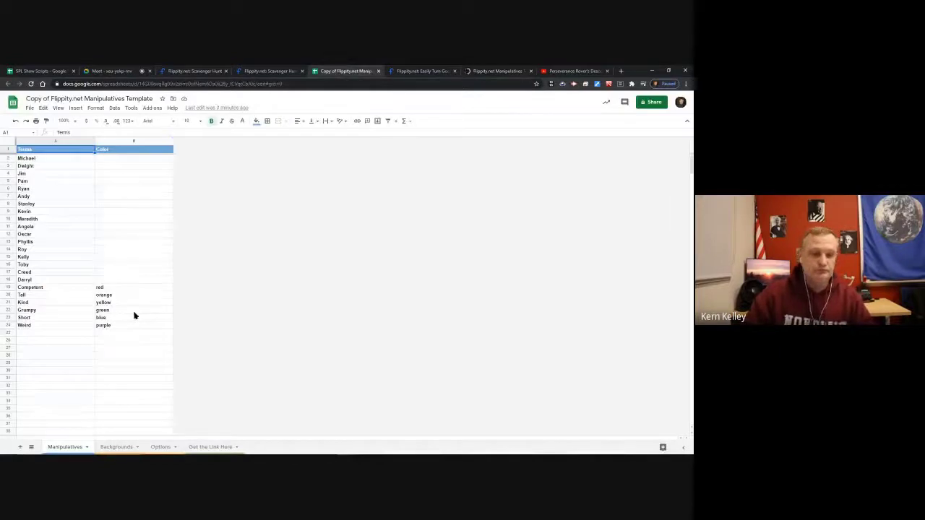
{"action": "left_click", "coordinate": [87, 373]}
{"action": "left_click", "coordinate": [141, 379]}
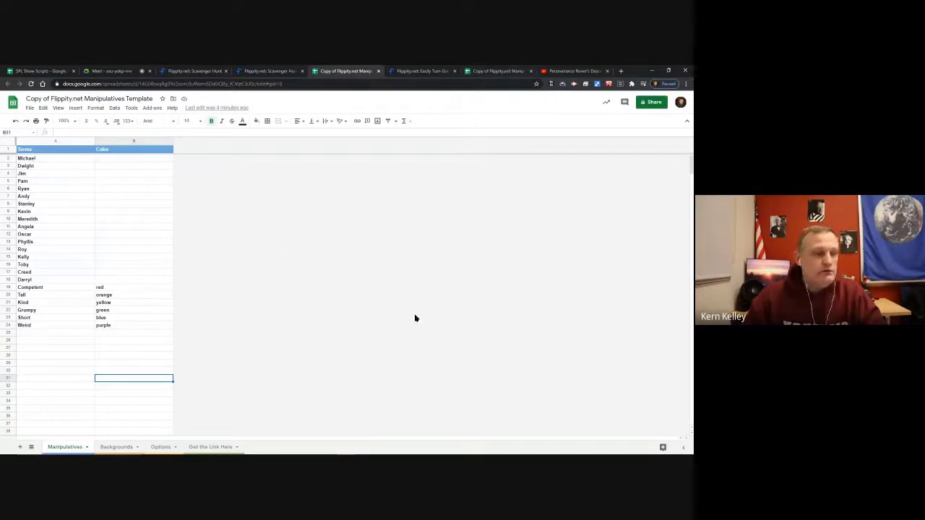
{"action": "left_click", "coordinate": [112, 71]}
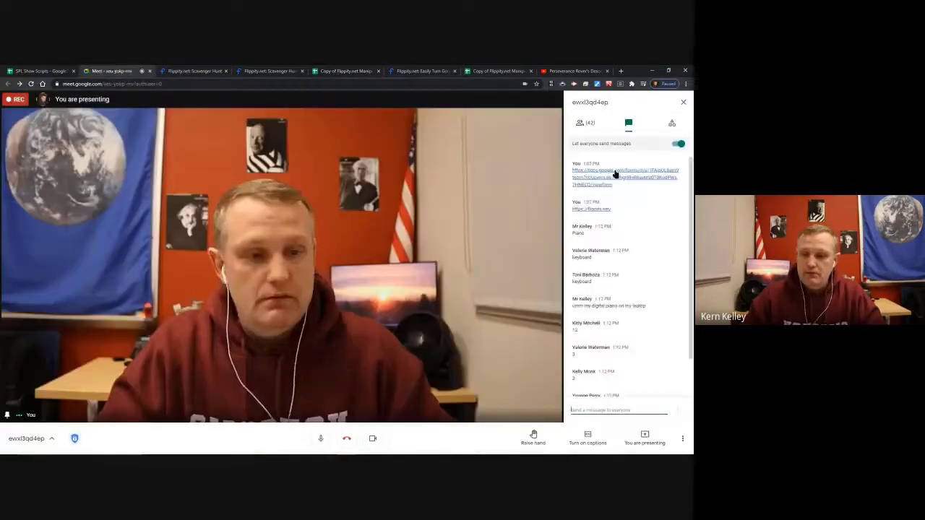
{"action": "left_click", "coordinate": [614, 173]}
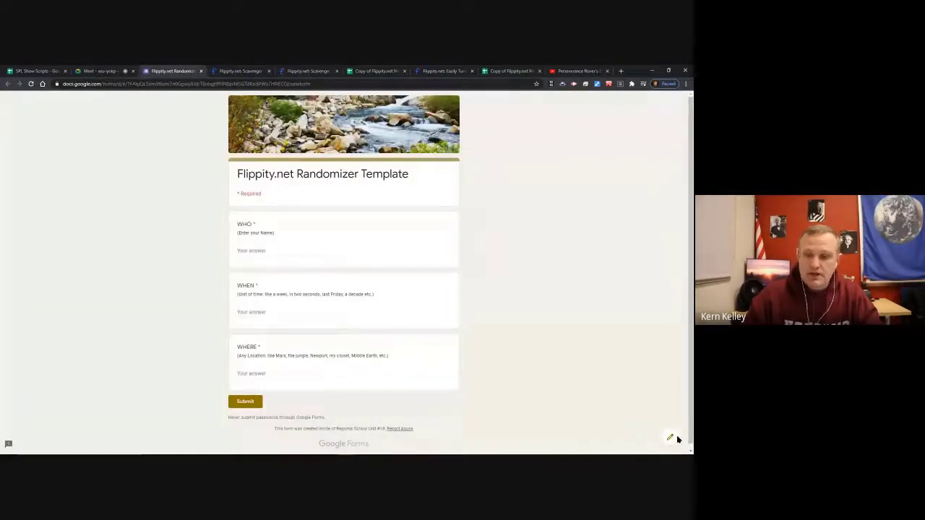
Open the form's 21 responses as a spreadsheet and copy the WHO names in B3:B21.
{"action": "left_click", "coordinate": [670, 438]}
{"action": "left_click", "coordinate": [364, 121]}
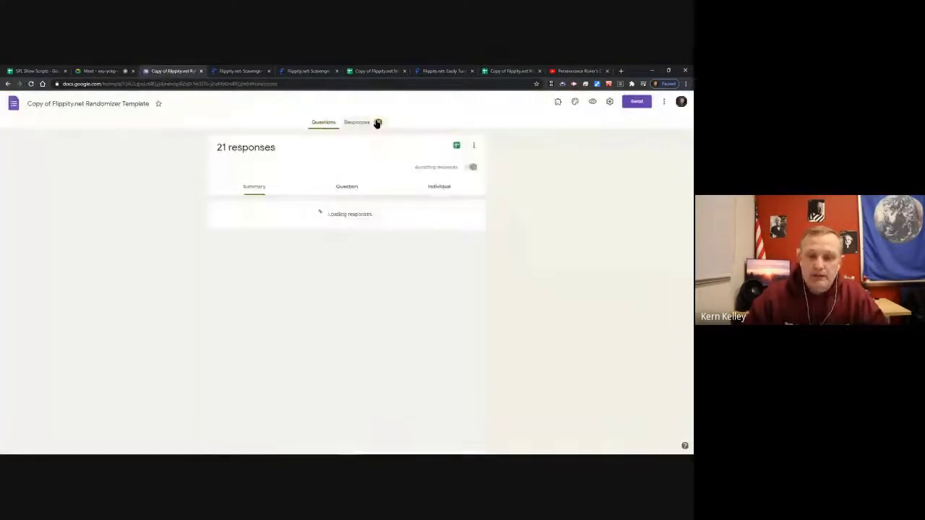
{"action": "left_click", "coordinate": [454, 147]}
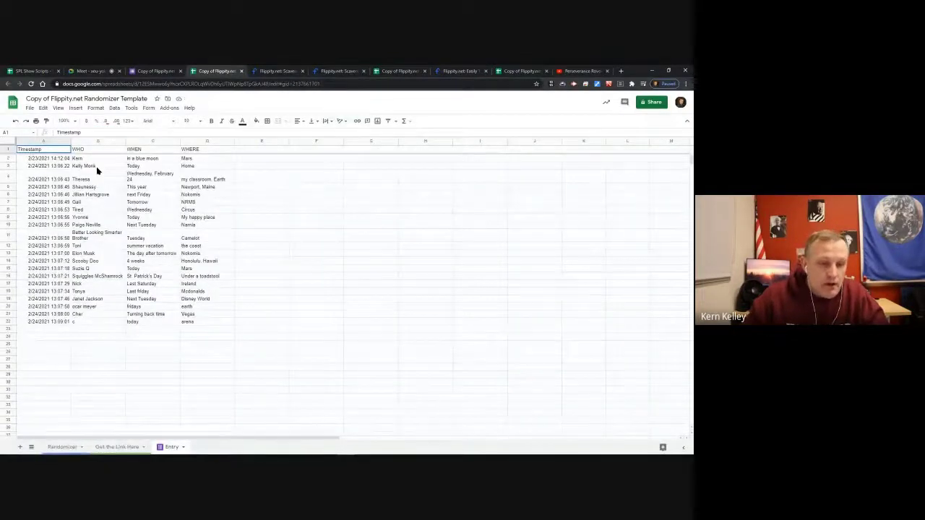
{"action": "left_click_drag", "start_coordinate": [97, 169], "coordinate": [99, 317]}
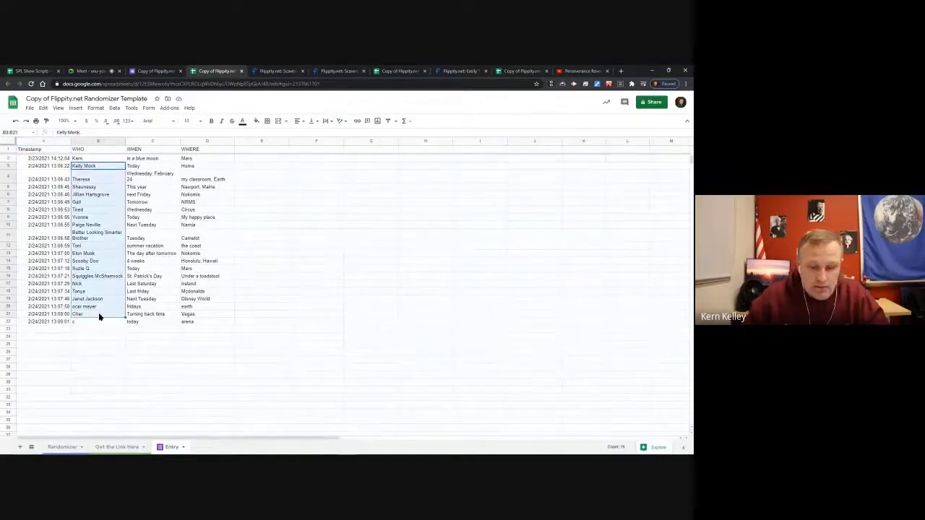
{"action": "key", "text": "ctrl+c"}
{"action": "left_click", "coordinate": [520, 70]}
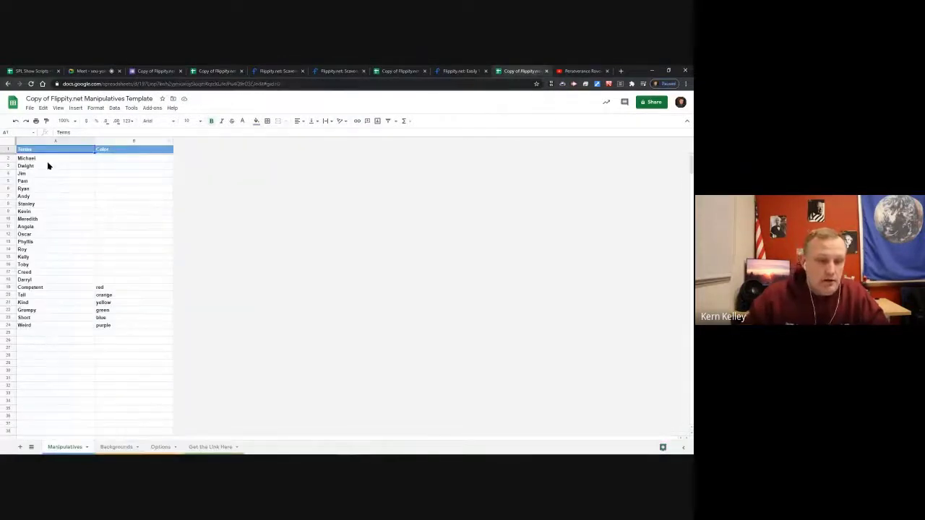
Paste the submitted form names over the template's sample names in column A.
{"action": "left_click_drag", "start_coordinate": [47, 158], "coordinate": [60, 284]}
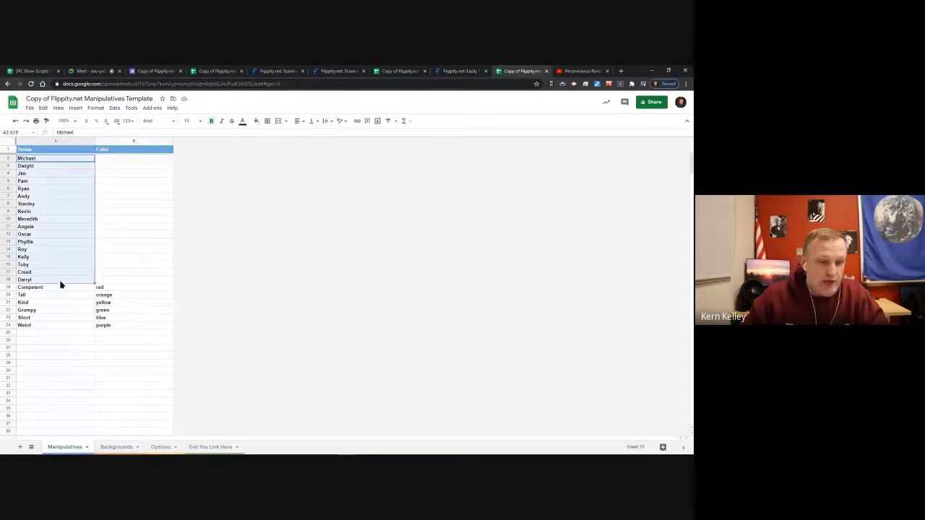
{"action": "key", "text": "ctrl+v"}
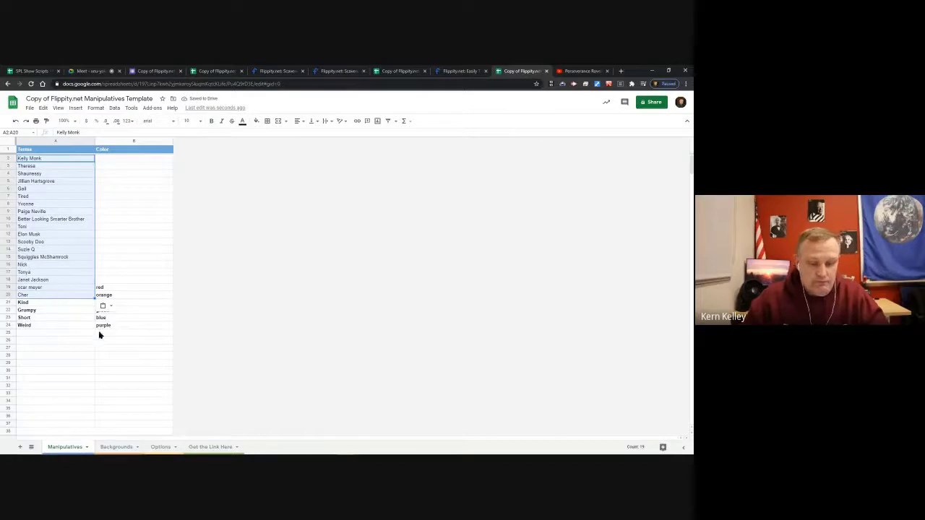
{"action": "left_click", "coordinate": [75, 333]}
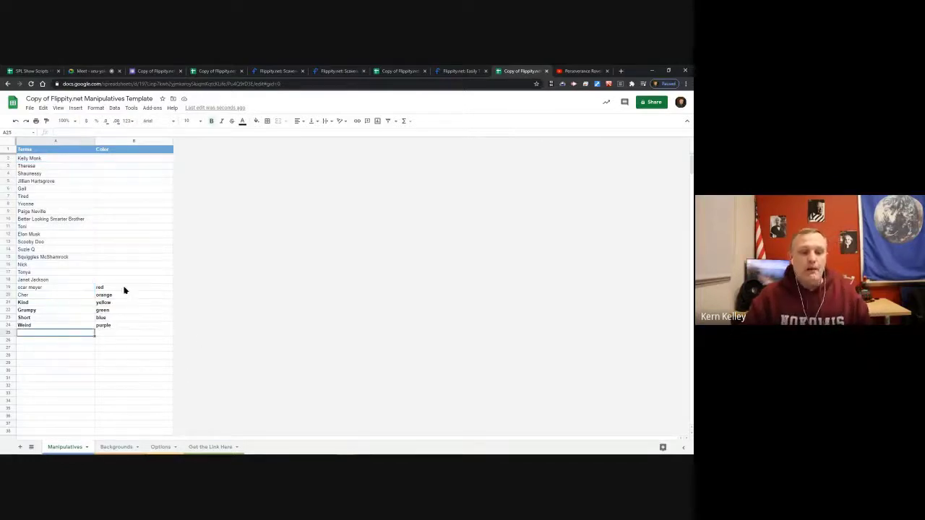
Move red and orange down to B25:B26 and add the terms Awesome and Cool beside them.
{"action": "left_click", "coordinate": [121, 289]}
{"action": "left_click", "coordinate": [123, 294], "text": "shift"}
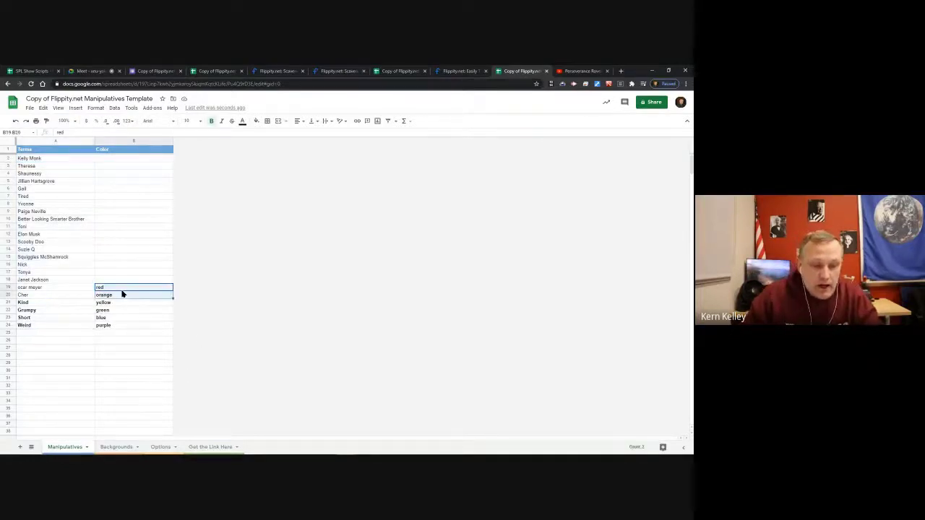
{"action": "key", "text": "ctrl+x"}
{"action": "key", "text": "Down"}
{"action": "key", "text": "Down"}
{"action": "key", "text": "Down"}
{"action": "key", "text": "Down"}
{"action": "key", "text": "Down"}
{"action": "key", "text": "Down"}
{"action": "key", "text": "ctrl+v"}
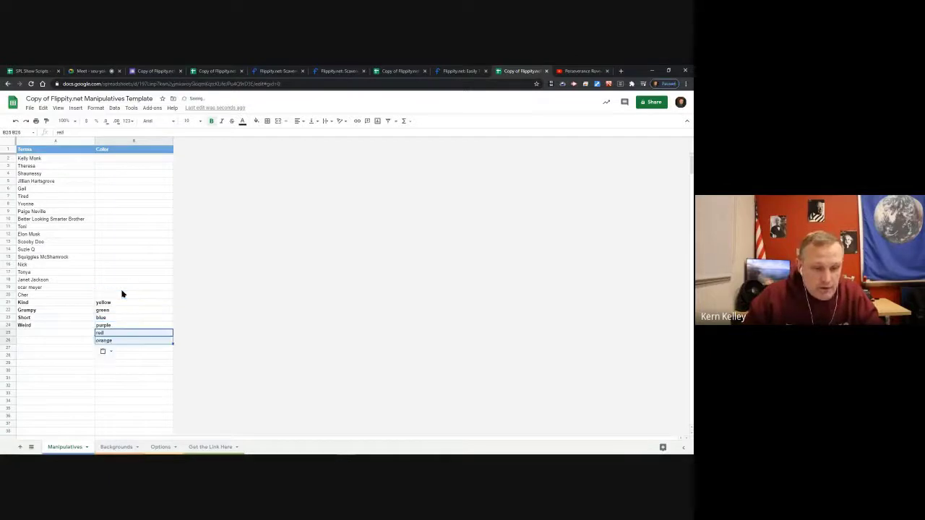
{"action": "key", "text": "Left"}
{"action": "type", "text": "Awesome"}
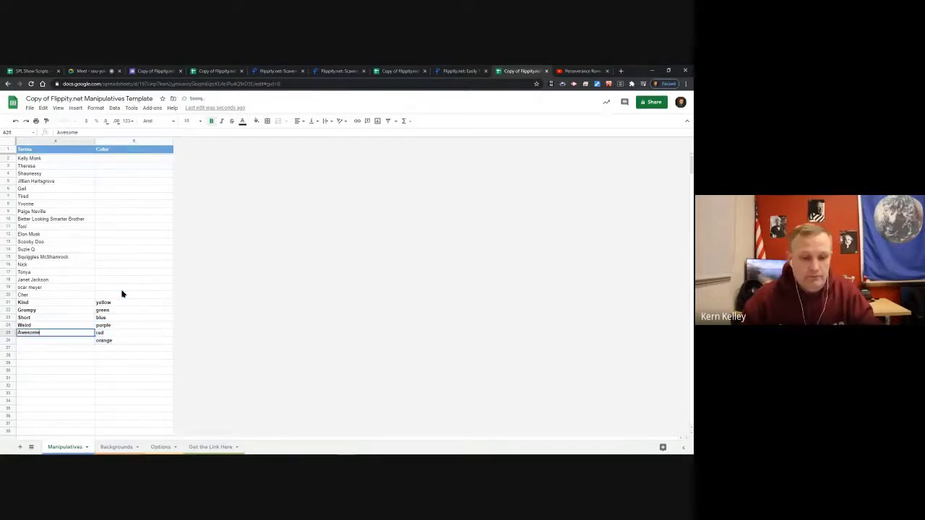
{"action": "key", "text": "Return"}
{"action": "type", "text": "Cool"}
{"action": "key", "text": "Return"}
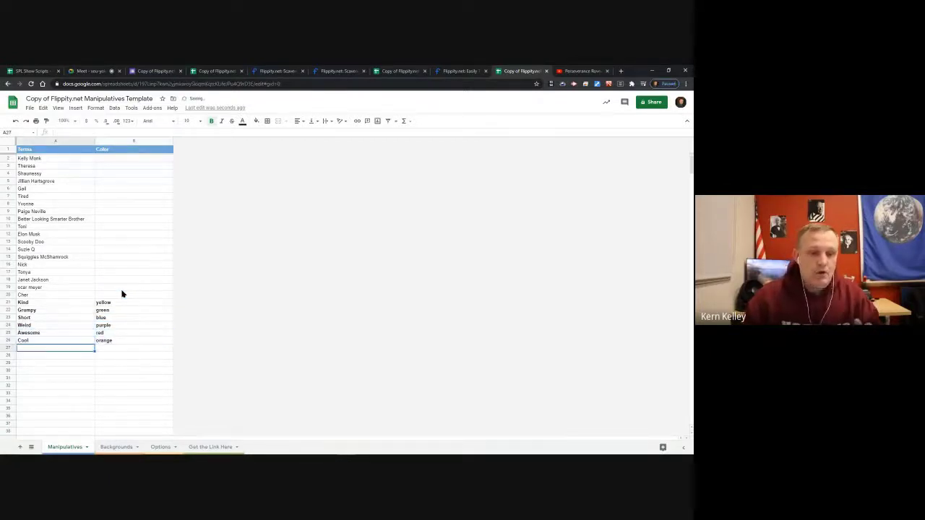
Select the adjective terms Kind through Cool and their colour entries.
{"action": "left_click", "coordinate": [137, 292]}
{"action": "left_click_drag", "start_coordinate": [62, 159], "coordinate": [63, 249]}
{"action": "left_click", "coordinate": [139, 264]}
{"action": "left_click_drag", "start_coordinate": [58, 302], "coordinate": [79, 339]}
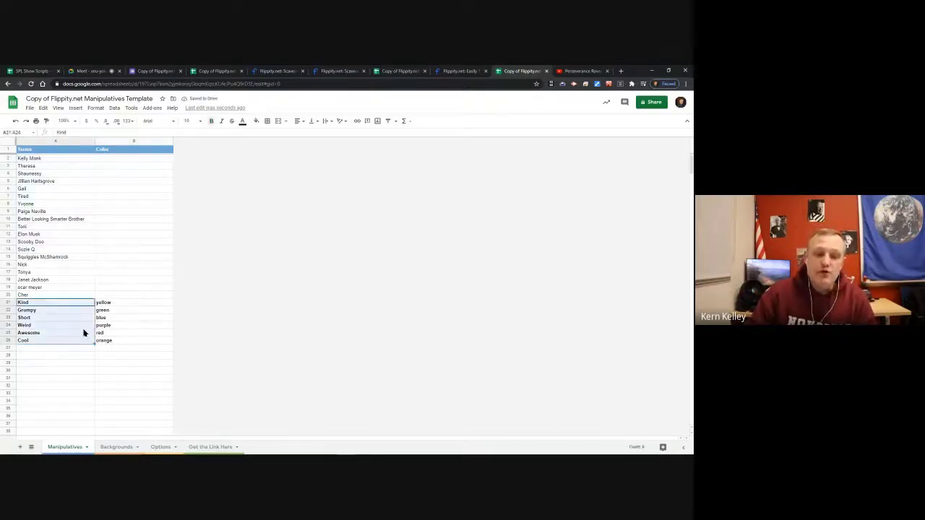
{"action": "left_click", "coordinate": [134, 318]}
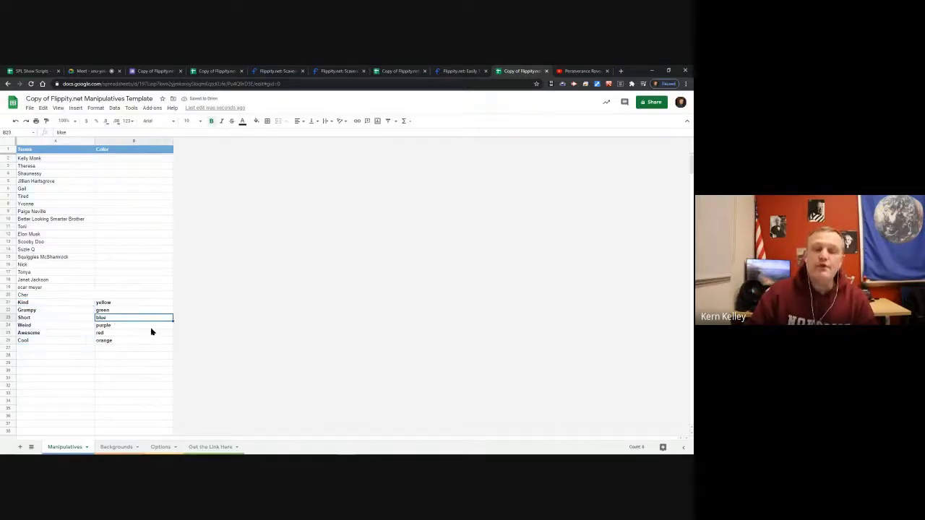
Review the Backgrounds and Options sheets, then publish the entire spreadsheet to the web.
{"action": "left_click", "coordinate": [110, 448]}
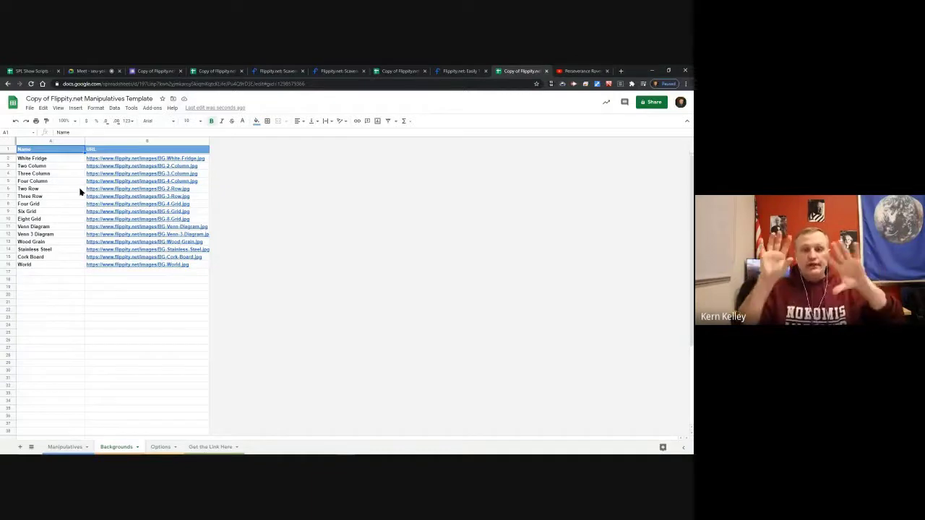
{"action": "left_click", "coordinate": [160, 447]}
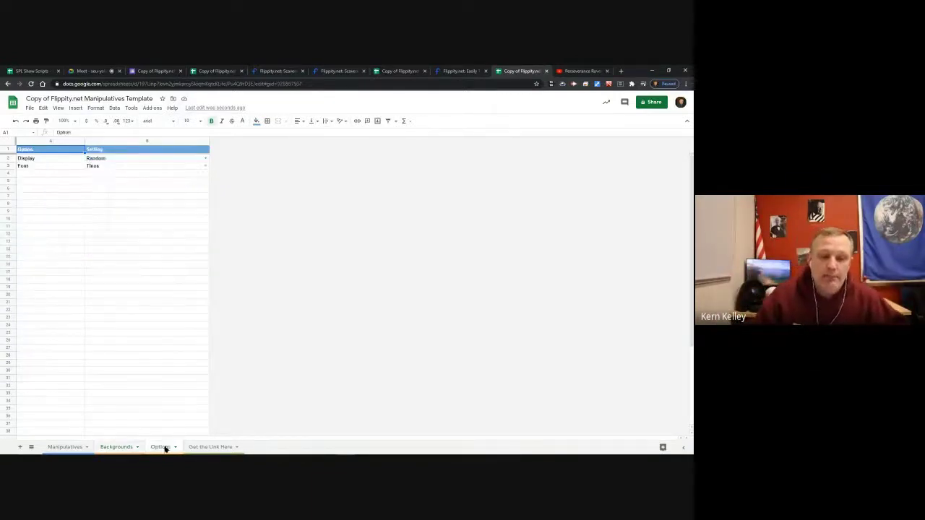
{"action": "left_click", "coordinate": [29, 108]}
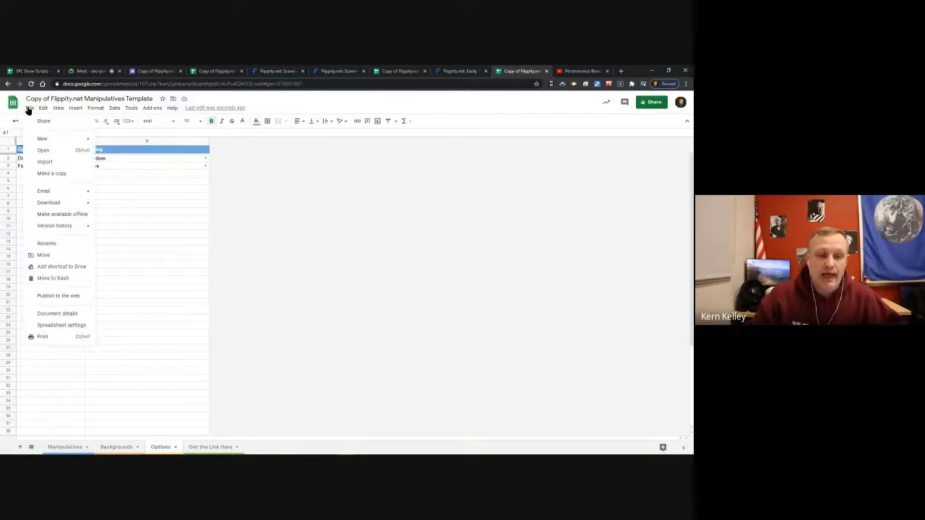
{"action": "left_click", "coordinate": [79, 295]}
{"action": "left_click", "coordinate": [272, 303]}
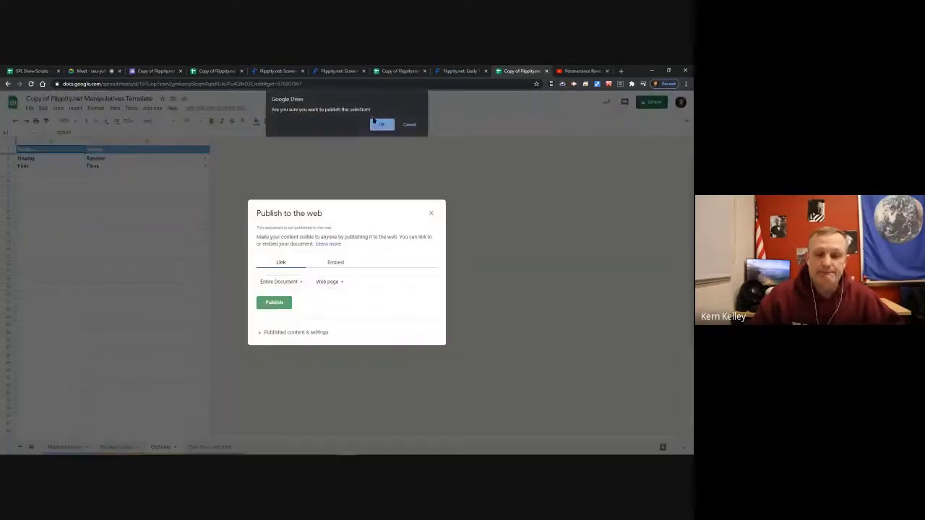
{"action": "left_click", "coordinate": [381, 125]}
{"action": "left_click", "coordinate": [434, 194]}
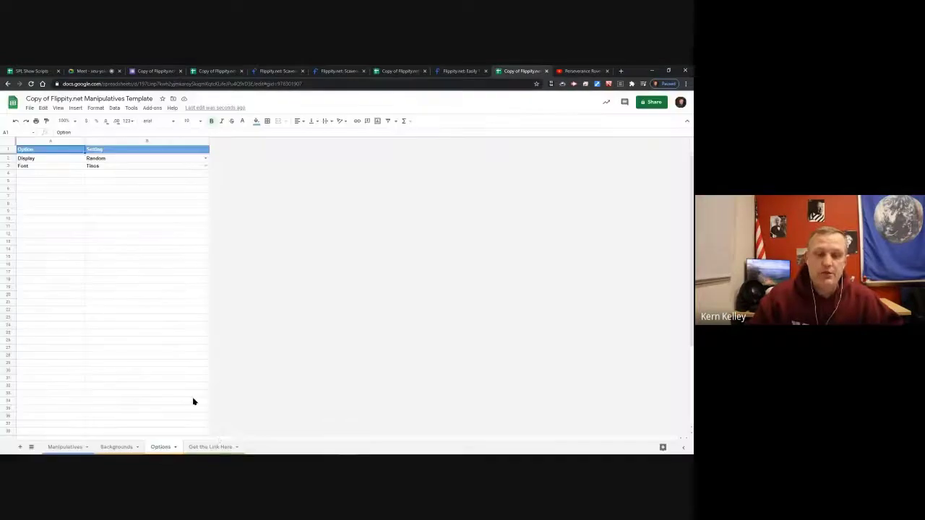
Open the generated Flippity link in A2 of Get the Link Here in a new tab.
{"action": "left_click", "coordinate": [217, 447]}
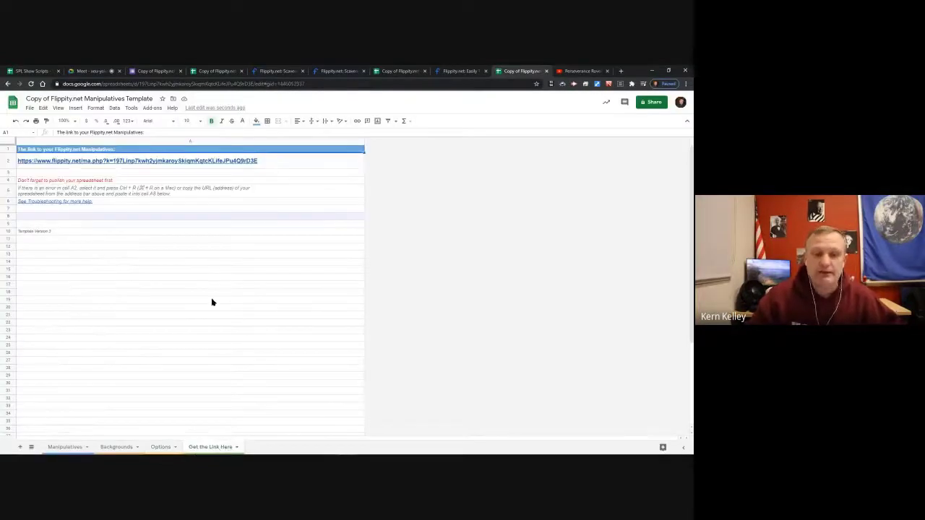
{"action": "left_click", "coordinate": [201, 163]}
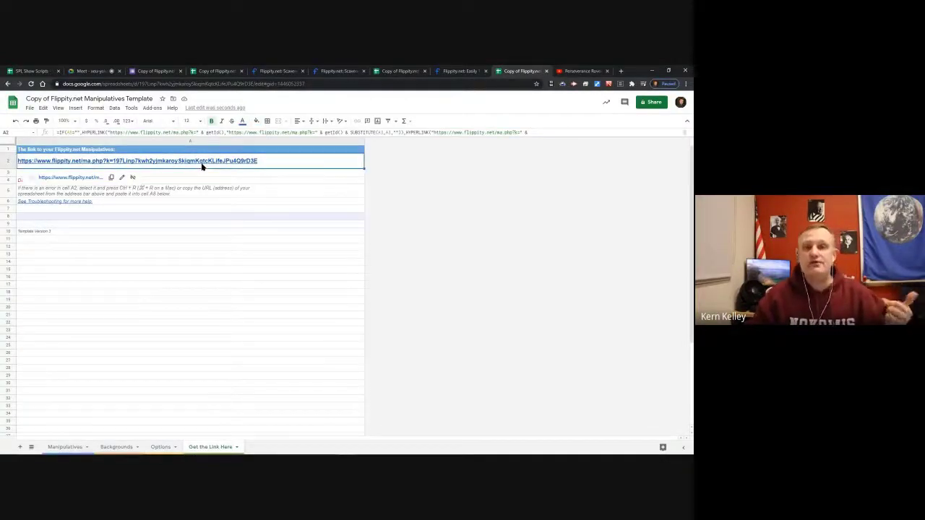
{"action": "left_click", "coordinate": [83, 178]}
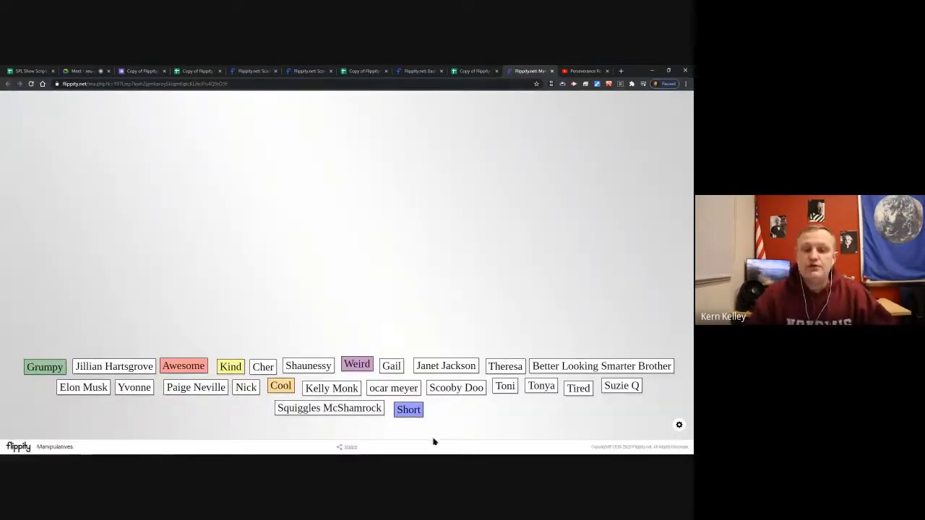
Drag name tiles and the Awesome tile onto the board, grouping names around Awesome.
{"action": "left_click_drag", "start_coordinate": [312, 366], "coordinate": [189, 142]}
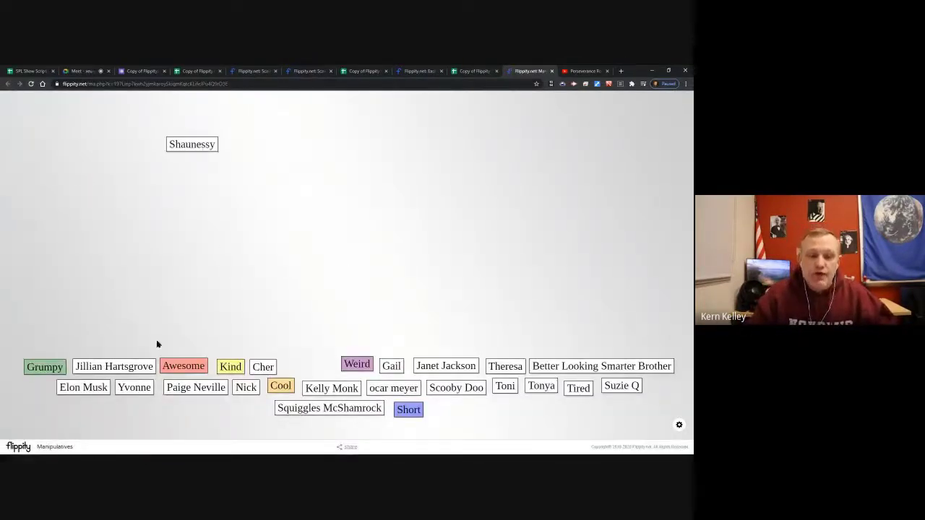
{"action": "left_click_drag", "start_coordinate": [115, 365], "coordinate": [120, 360]}
{"action": "left_click_drag", "start_coordinate": [180, 316], "coordinate": [354, 234]}
{"action": "left_click_drag", "start_coordinate": [433, 372], "coordinate": [529, 211]}
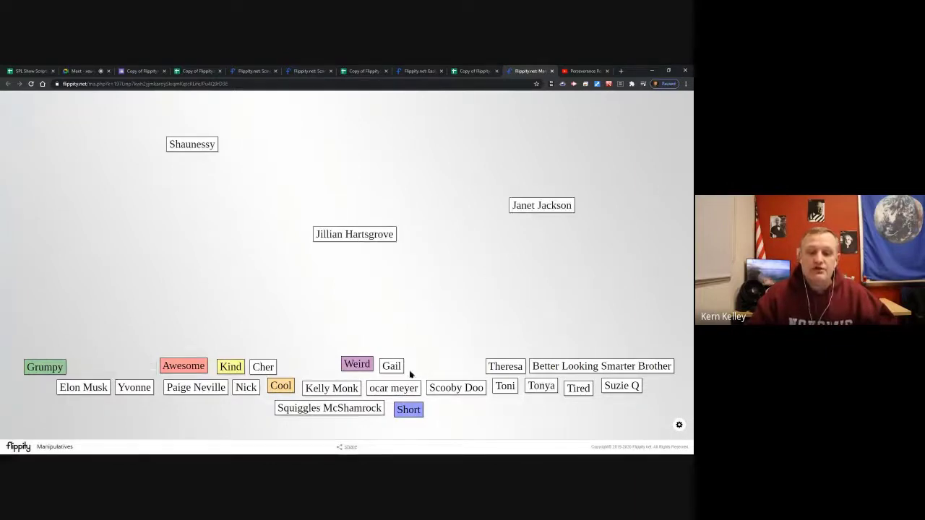
{"action": "left_click_drag", "start_coordinate": [186, 367], "coordinate": [185, 169]}
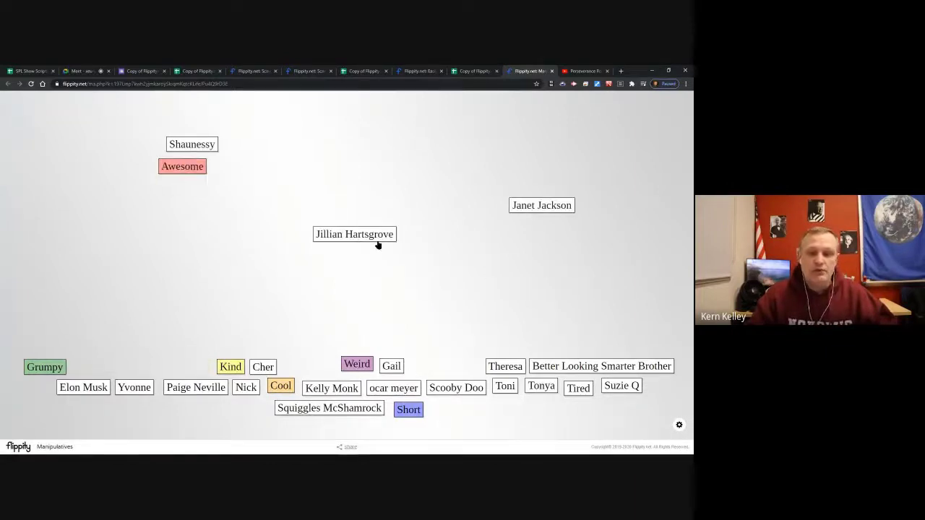
{"action": "left_click_drag", "start_coordinate": [349, 234], "coordinate": [192, 193]}
{"action": "left_click_drag", "start_coordinate": [288, 169], "coordinate": [284, 168]}
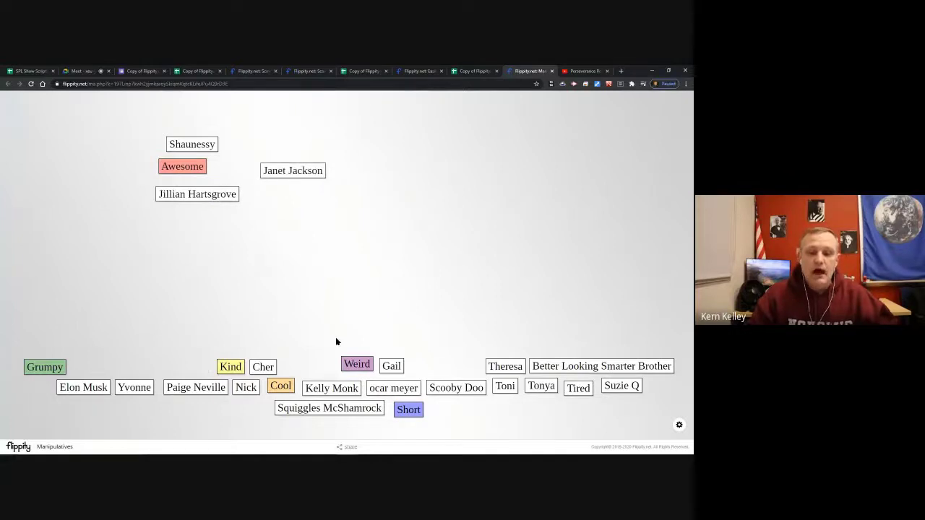
Switch the background to Two Column and sort two name tiles into the columns.
{"action": "mouse_move", "coordinate": [682, 429]}
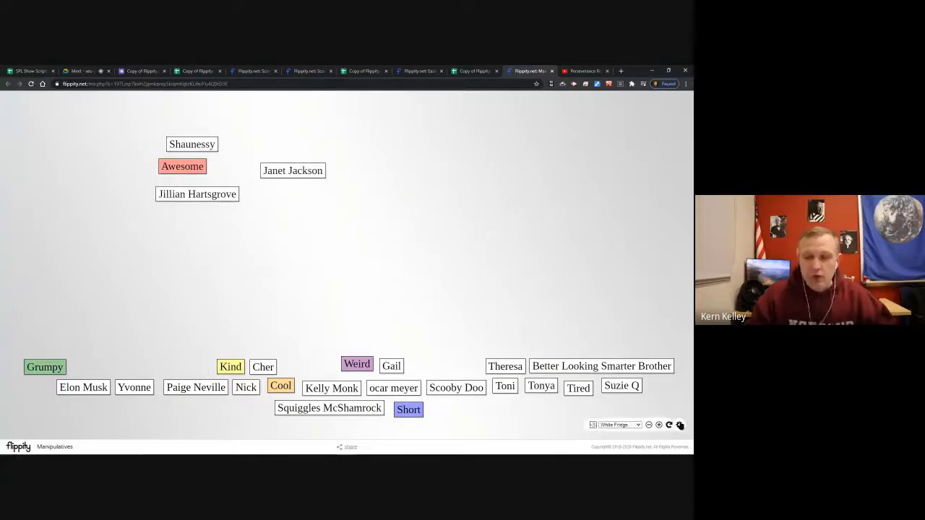
{"action": "left_click", "coordinate": [621, 425]}
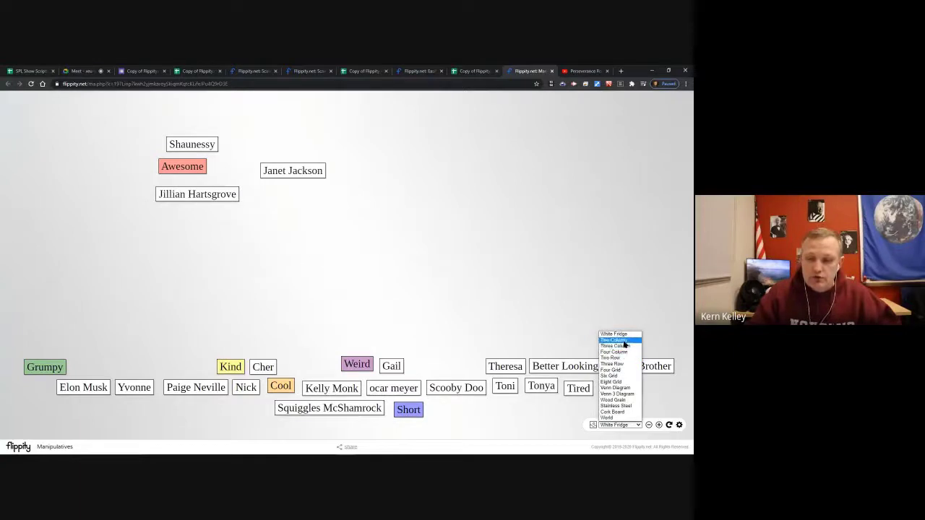
{"action": "left_click", "coordinate": [623, 340]}
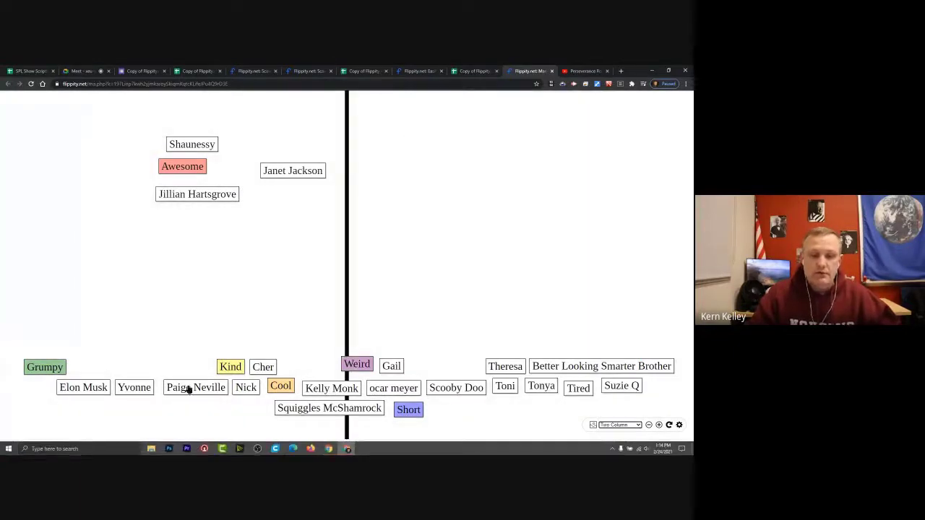
{"action": "left_click_drag", "start_coordinate": [188, 389], "coordinate": [454, 247]}
{"action": "left_click_drag", "start_coordinate": [319, 408], "coordinate": [131, 282]}
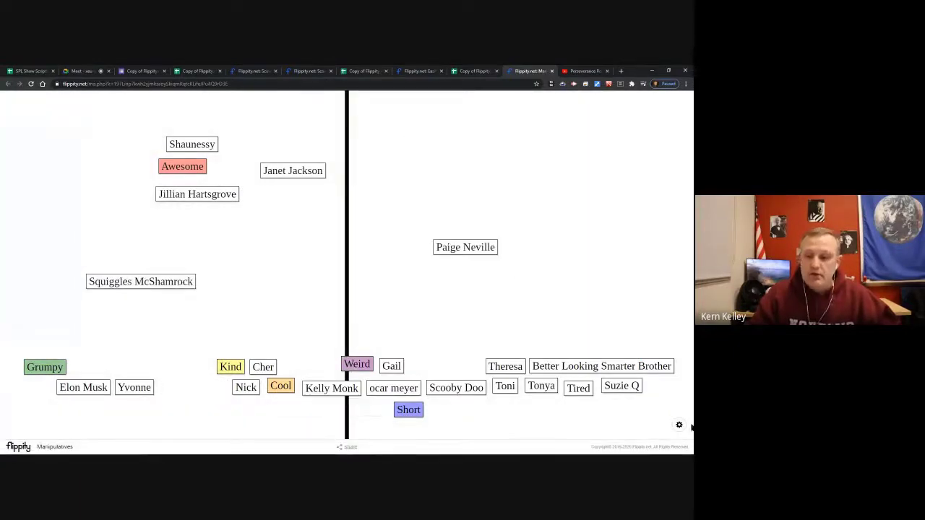
Switch to the Venn 3 Diagram background and place Awesome, Kind, Cool and names in its circles.
{"action": "mouse_move", "coordinate": [679, 426]}
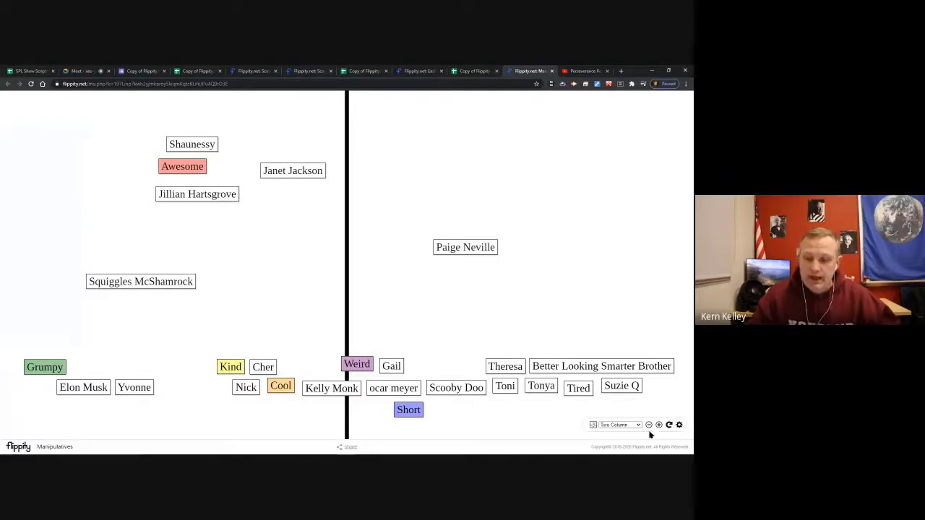
{"action": "left_click", "coordinate": [618, 425]}
{"action": "left_click", "coordinate": [638, 396]}
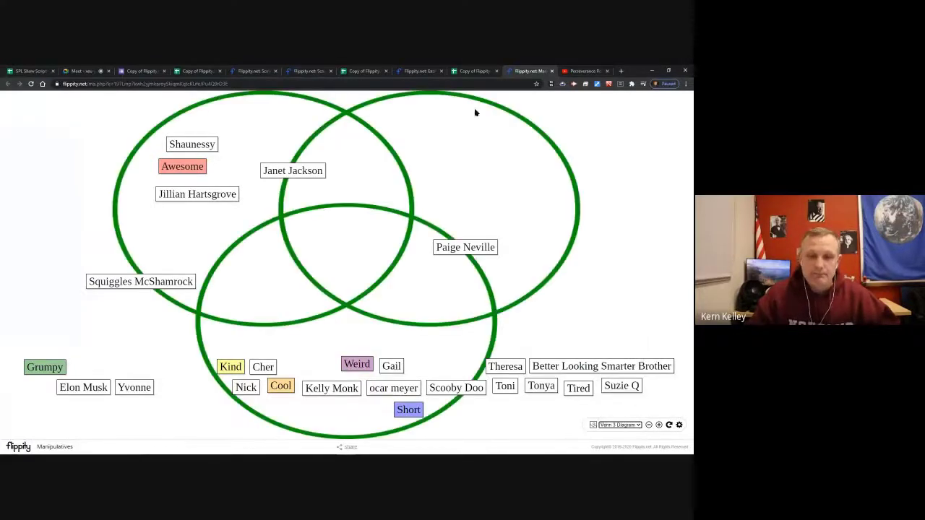
{"action": "left_click_drag", "start_coordinate": [195, 168], "coordinate": [360, 191]}
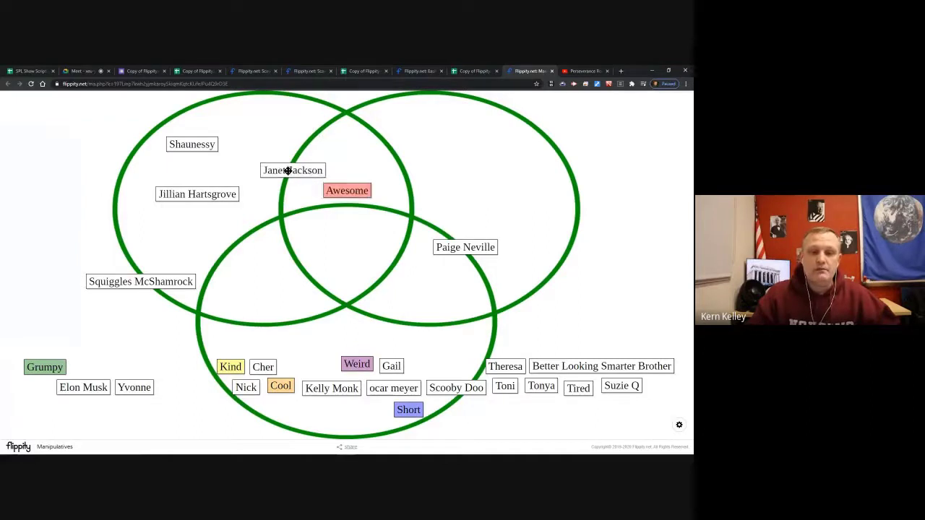
{"action": "left_click_drag", "start_coordinate": [288, 169], "coordinate": [251, 140]}
{"action": "left_click_drag", "start_coordinate": [140, 286], "coordinate": [195, 241]}
{"action": "left_click_drag", "start_coordinate": [227, 363], "coordinate": [254, 279]}
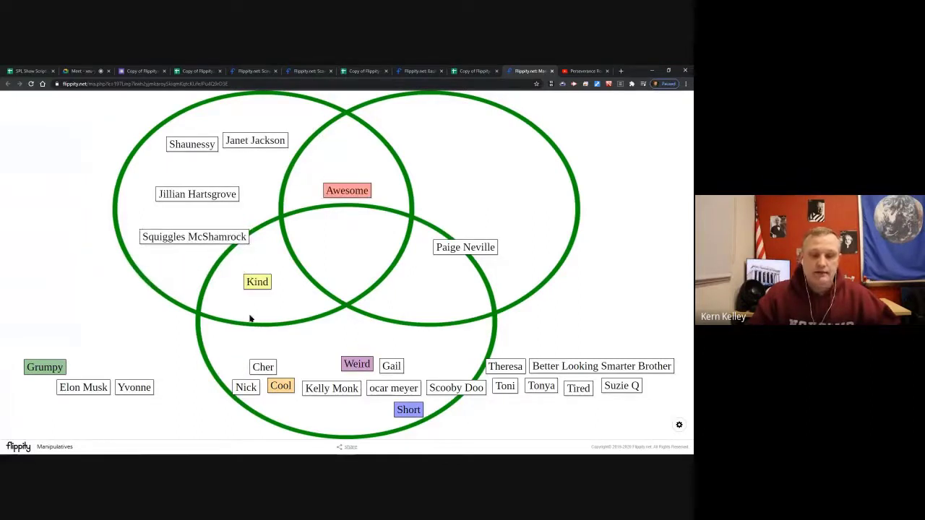
{"action": "left_click_drag", "start_coordinate": [281, 385], "coordinate": [421, 293]}
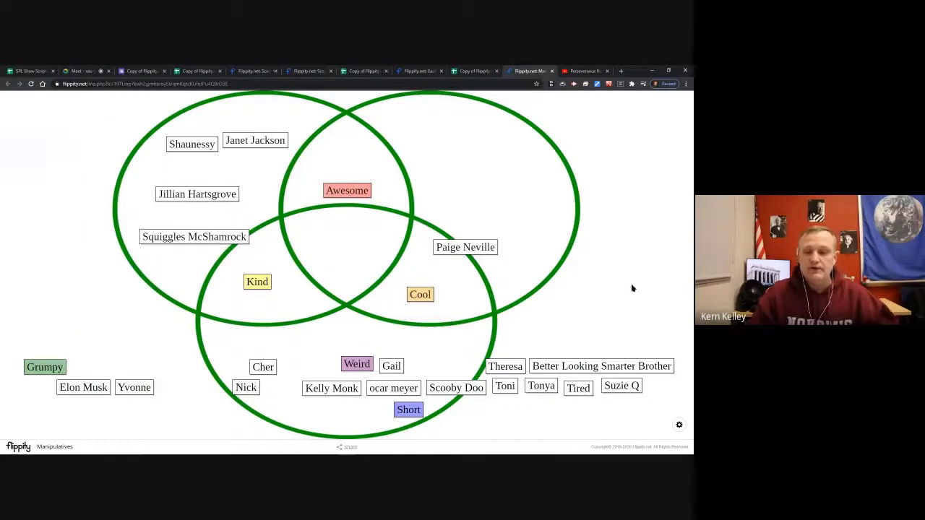
Change the background to Wood Grain and rearrange the name tiles across the board.
{"action": "left_click", "coordinate": [680, 426]}
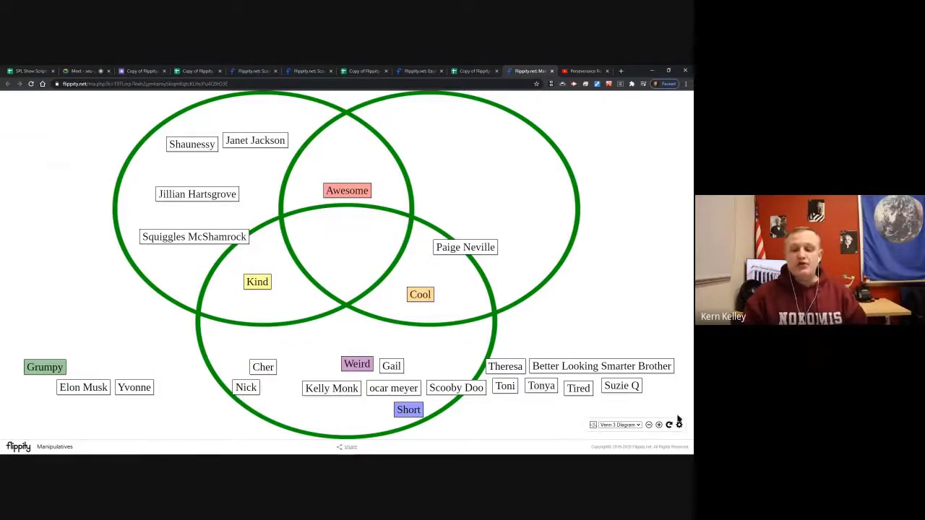
{"action": "left_click", "coordinate": [620, 425]}
{"action": "left_click", "coordinate": [628, 402]}
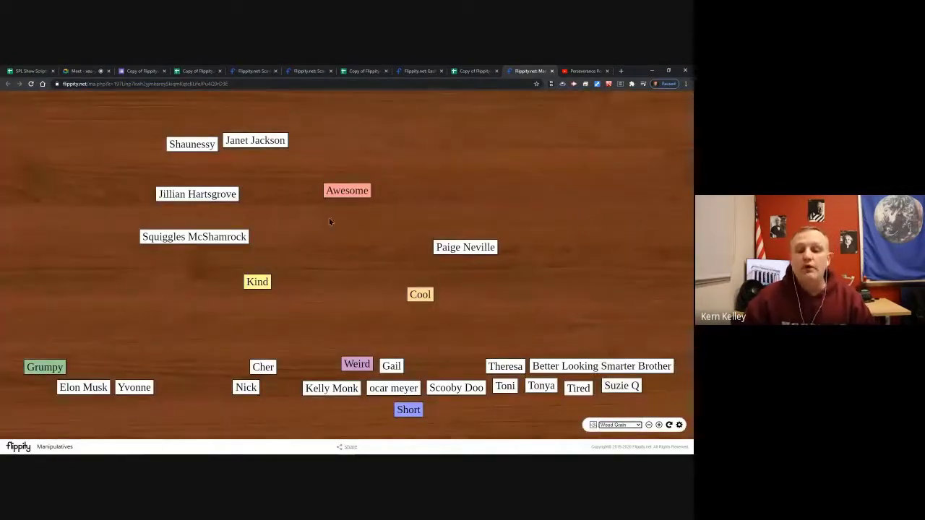
{"action": "left_click_drag", "start_coordinate": [570, 363], "coordinate": [514, 130]}
{"action": "mouse_move", "coordinate": [204, 233]}
{"action": "left_mouse_down"}
{"action": "mouse_move", "coordinate": [384, 233]}
{"action": "mouse_move", "coordinate": [333, 249]}
{"action": "left_mouse_up"}
{"action": "left_click_drag", "start_coordinate": [464, 390], "coordinate": [599, 240]}
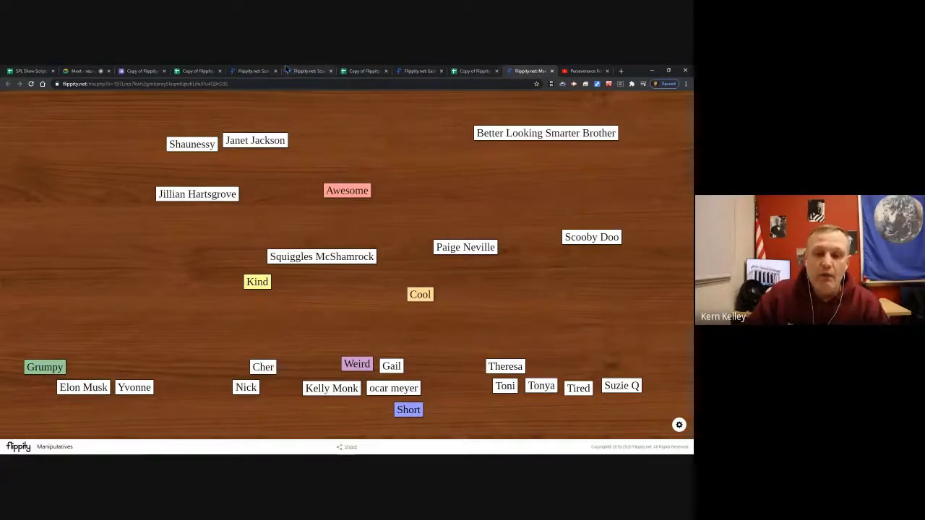
{"action": "left_click", "coordinate": [421, 71]}
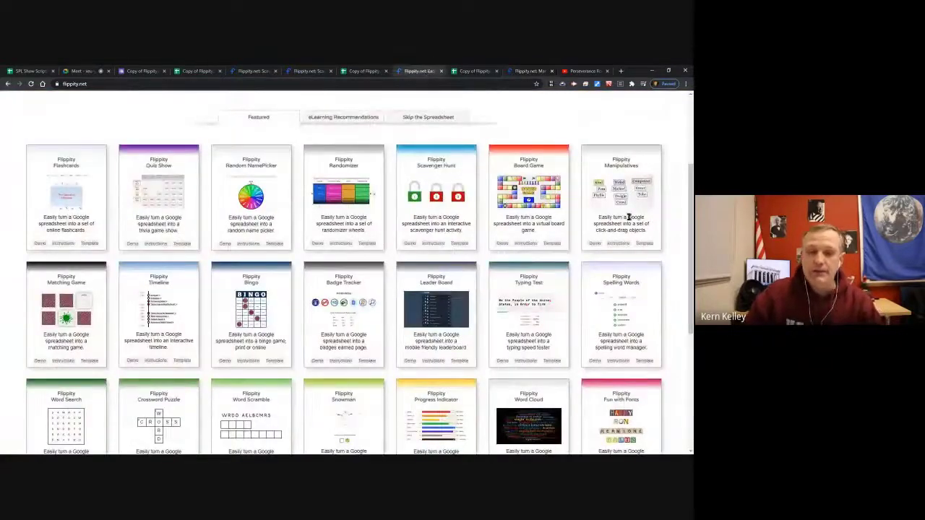
Go to eLearning Recommendations and show the Skip the Spreadsheet generator with its sample country terms.
{"action": "scroll", "coordinate": [614, 173], "scroll_direction": "down", "scroll_amount": 1}
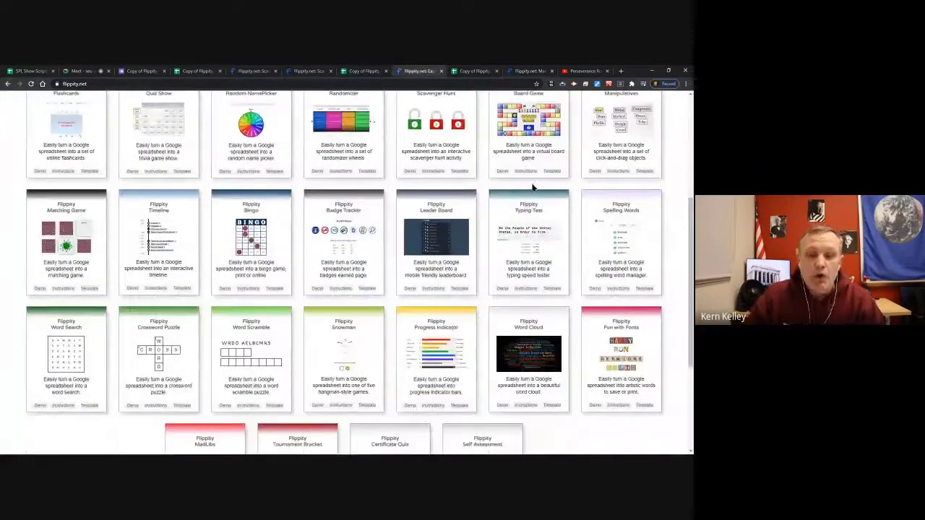
{"action": "scroll", "coordinate": [536, 377], "scroll_direction": "down", "scroll_amount": 1}
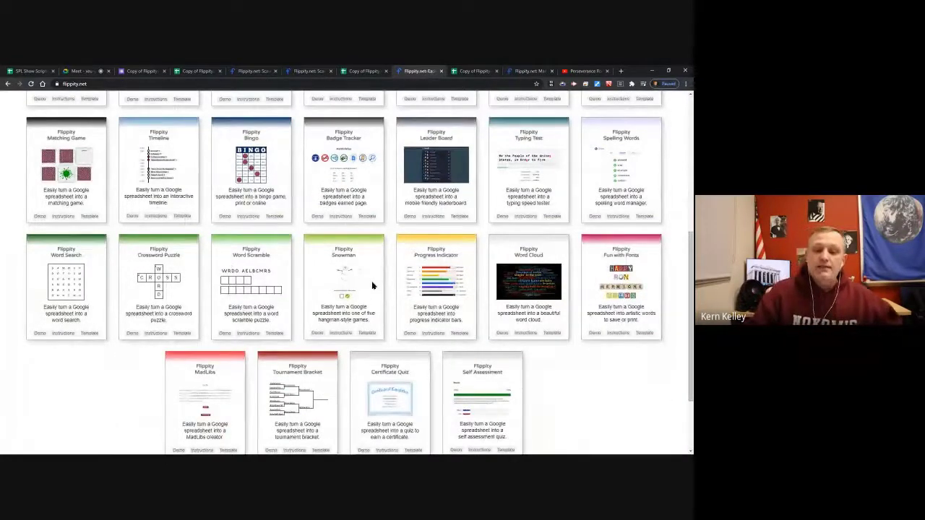
{"action": "scroll", "coordinate": [413, 295], "scroll_direction": "up", "scroll_amount": 4}
{"action": "scroll", "coordinate": [519, 295], "scroll_direction": "down", "scroll_amount": 4}
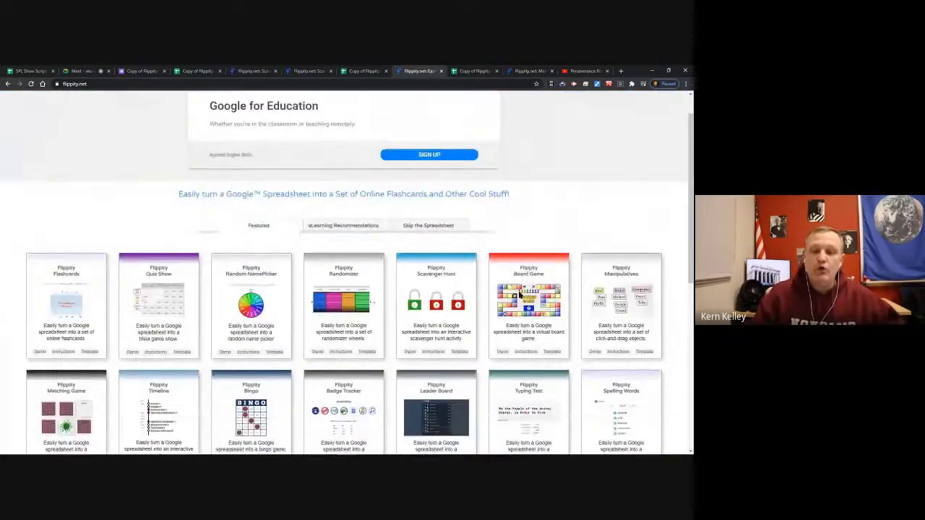
{"action": "left_click", "coordinate": [339, 119]}
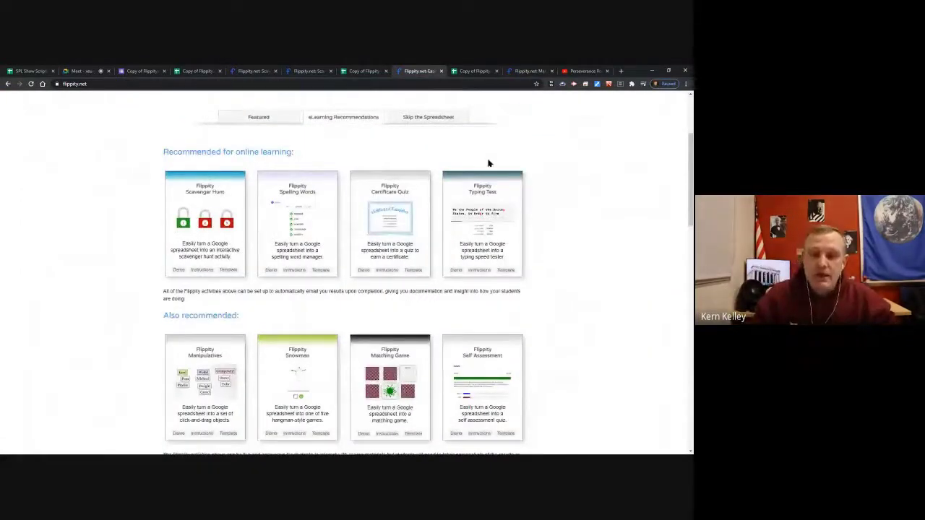
{"action": "left_click", "coordinate": [429, 117]}
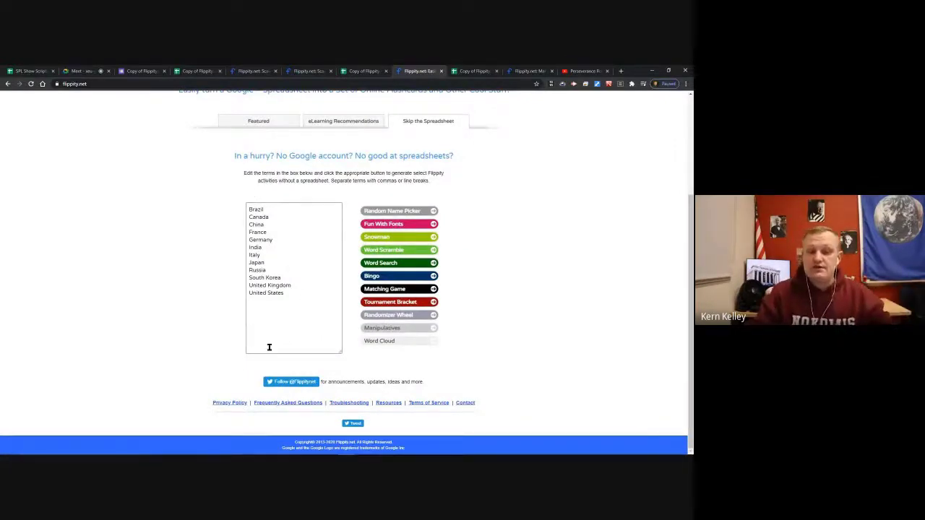
Replace the country terms with red and orange, then check the Manipulatives and Randomizer sheets.
{"action": "left_click_drag", "start_coordinate": [314, 308], "coordinate": [110, 164]}
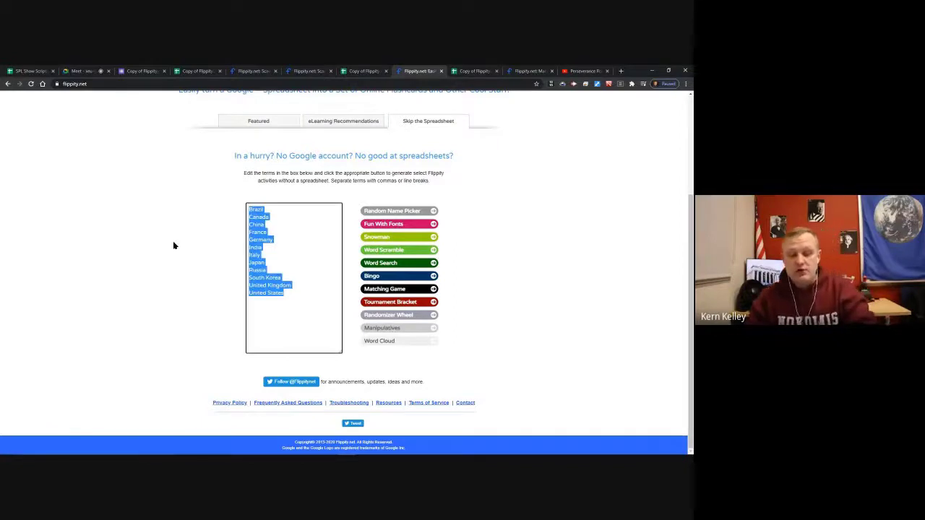
{"action": "type", "text": "red orange"}
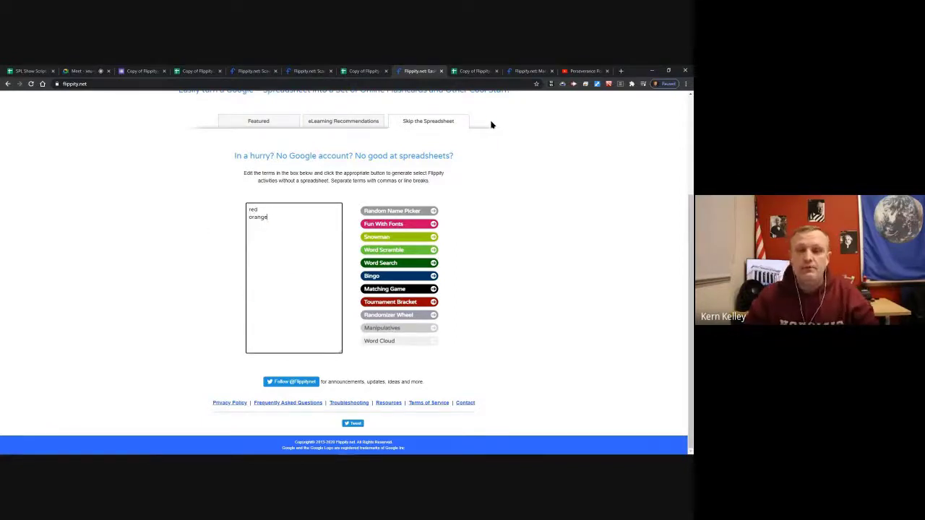
{"action": "left_click", "coordinate": [478, 71]}
{"action": "left_click", "coordinate": [364, 70]}
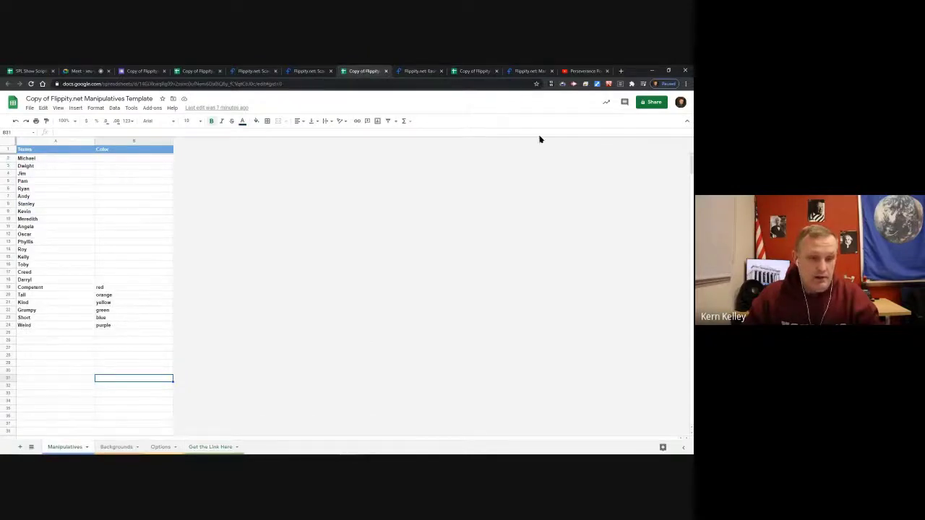
{"action": "left_click", "coordinate": [193, 70]}
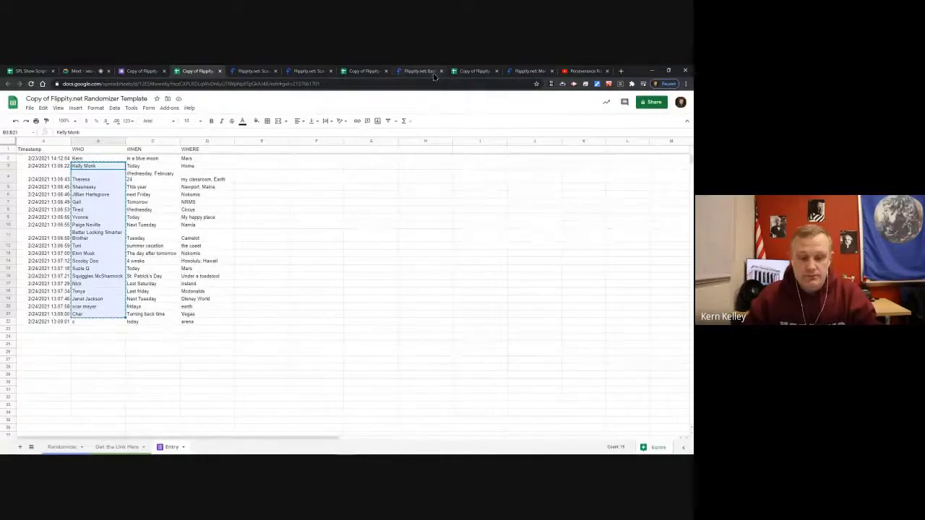
{"action": "left_click", "coordinate": [484, 71]}
{"action": "left_click", "coordinate": [524, 71]}
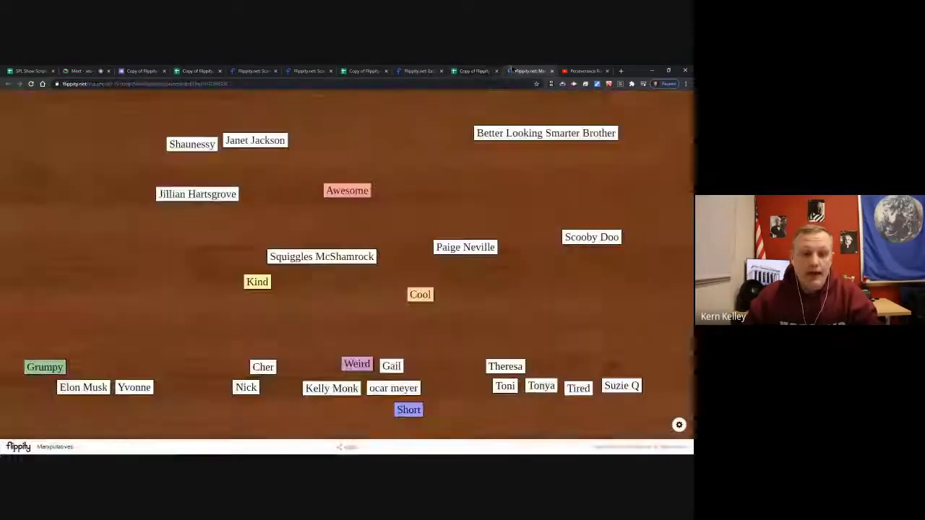
Paste the copied student names over the terms and generate a Word Search from them.
{"action": "left_click", "coordinate": [418, 71]}
{"action": "left_click", "coordinate": [291, 244]}
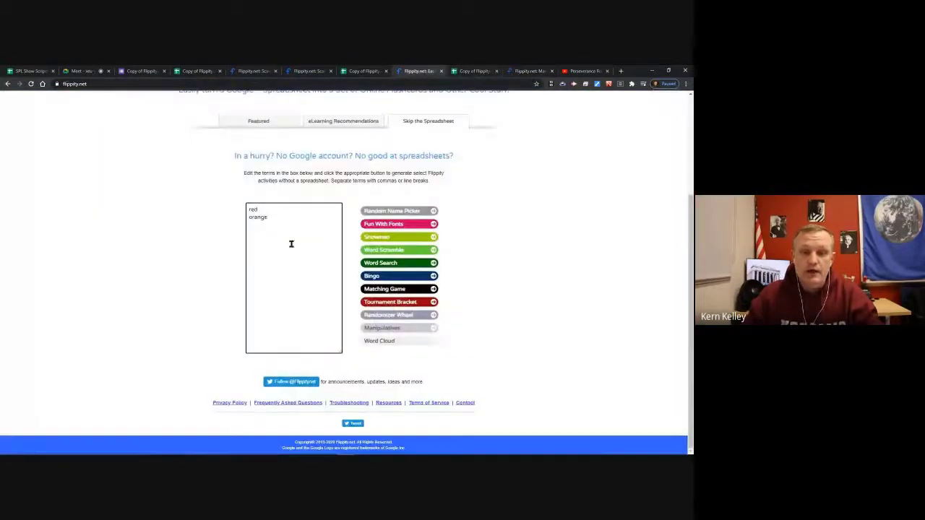
{"action": "key", "text": "ctrl+a"}
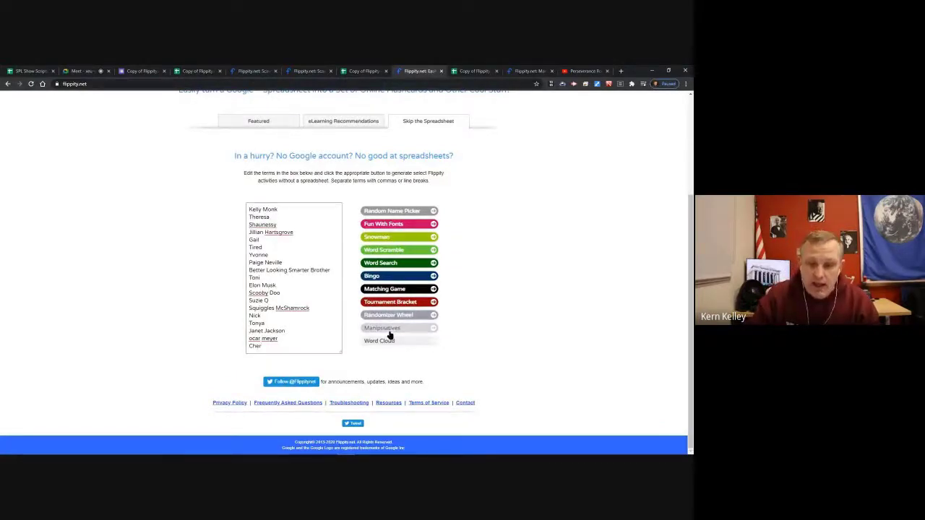
{"action": "left_click", "coordinate": [380, 263]}
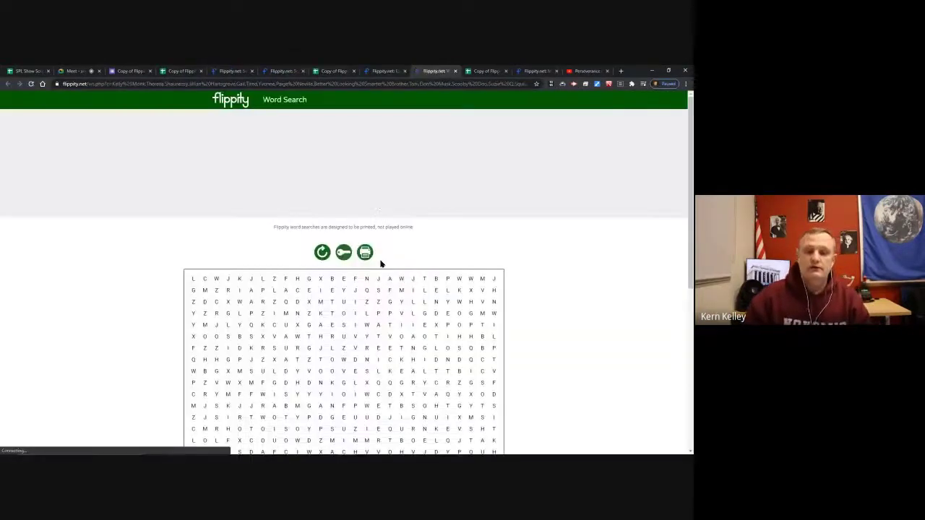
Review the generated Word Search puzzle and its clues, then return to Skip the Spreadsheet.
{"action": "scroll", "coordinate": [380, 263], "scroll_direction": "down", "scroll_amount": 5}
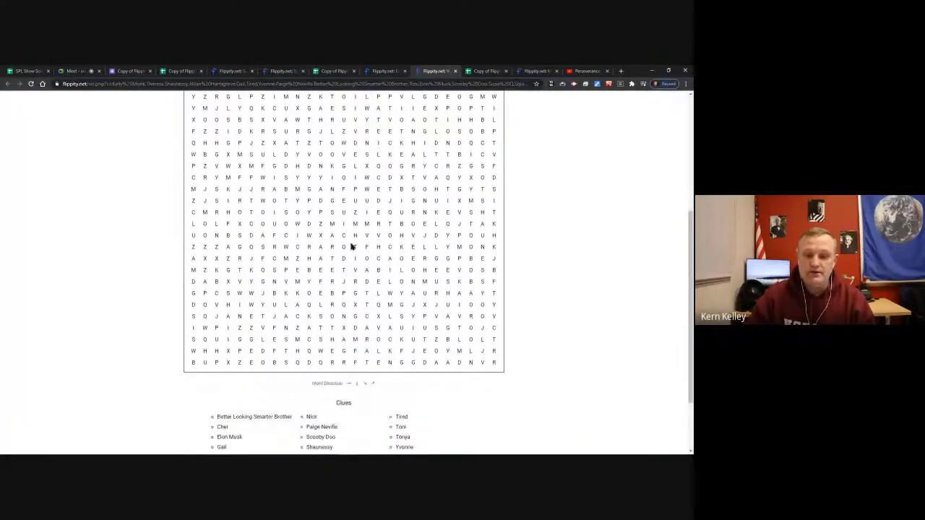
{"action": "scroll", "coordinate": [373, 269], "scroll_direction": "down", "scroll_amount": 2}
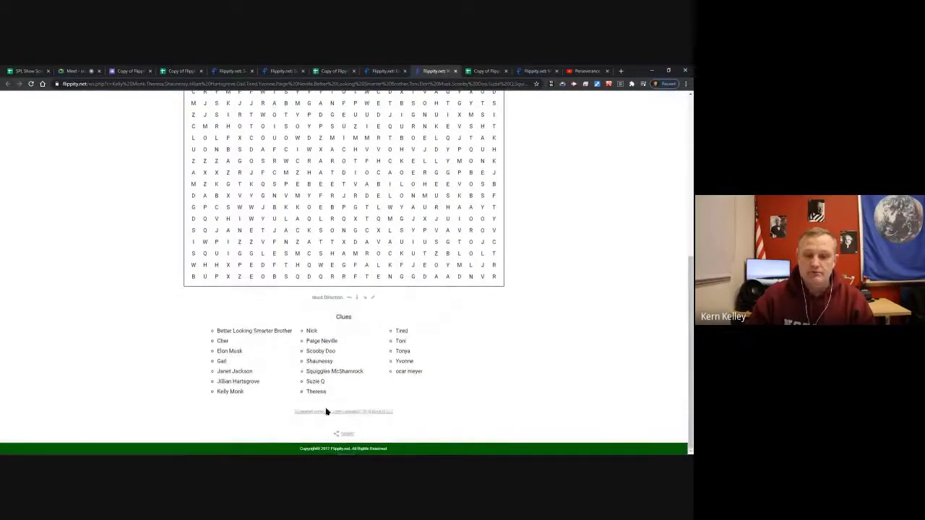
{"action": "scroll", "coordinate": [361, 347], "scroll_direction": "up", "scroll_amount": 10}
{"action": "left_click", "coordinate": [370, 71]}
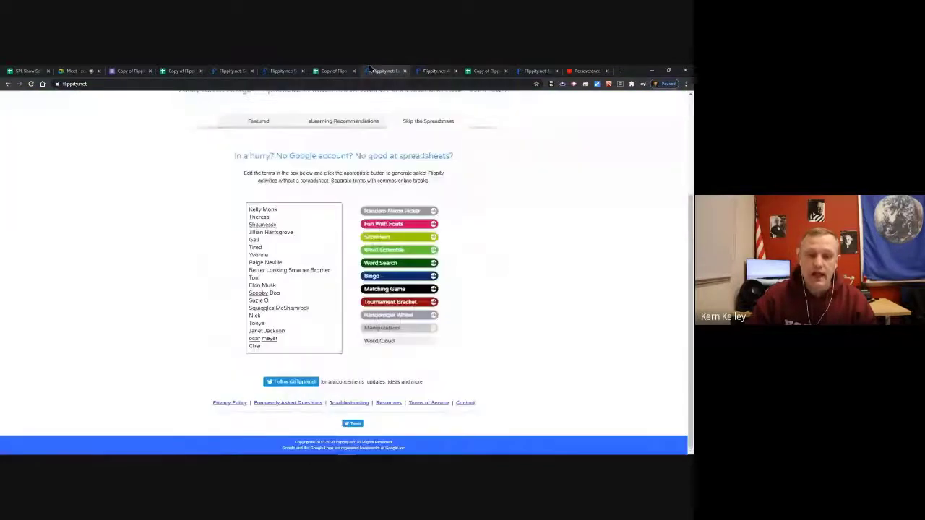
Generate a Matching Game from the names, flip one card, and go back.
{"action": "scroll", "coordinate": [481, 275], "scroll_direction": "up", "scroll_amount": 3}
{"action": "scroll", "coordinate": [516, 295], "scroll_direction": "down", "scroll_amount": 2}
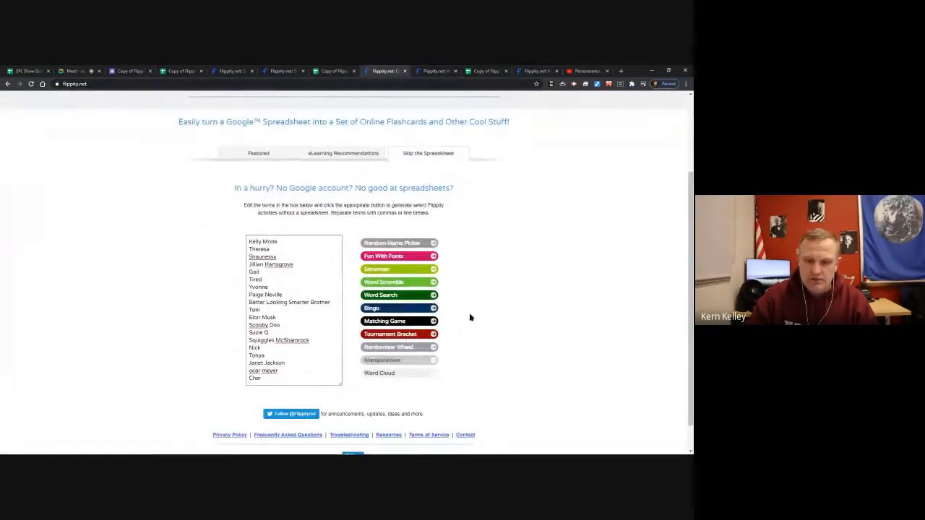
{"action": "left_click", "coordinate": [383, 323]}
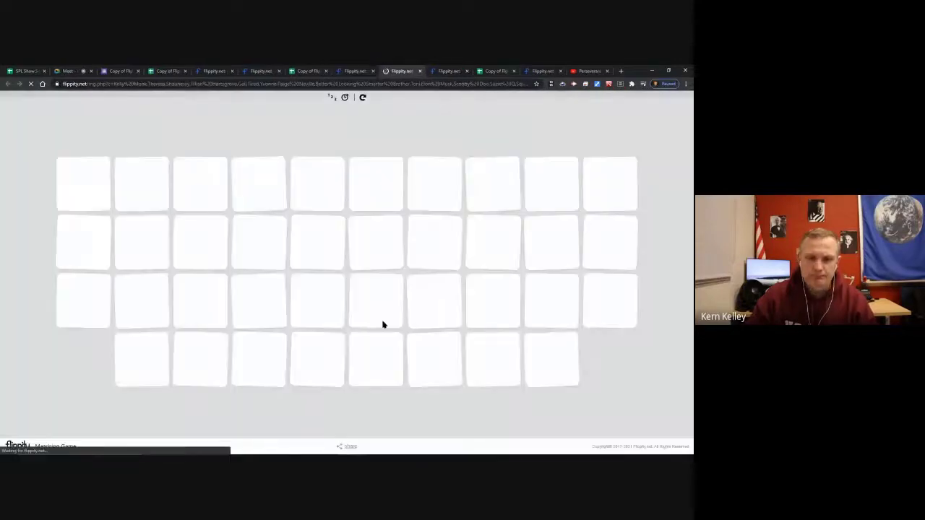
{"action": "left_click", "coordinate": [503, 245]}
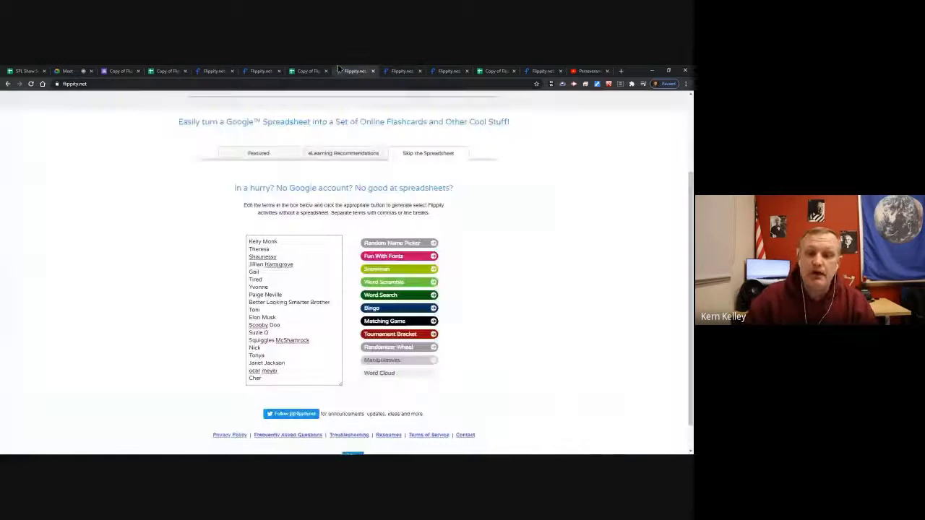
{"action": "left_click", "coordinate": [355, 71]}
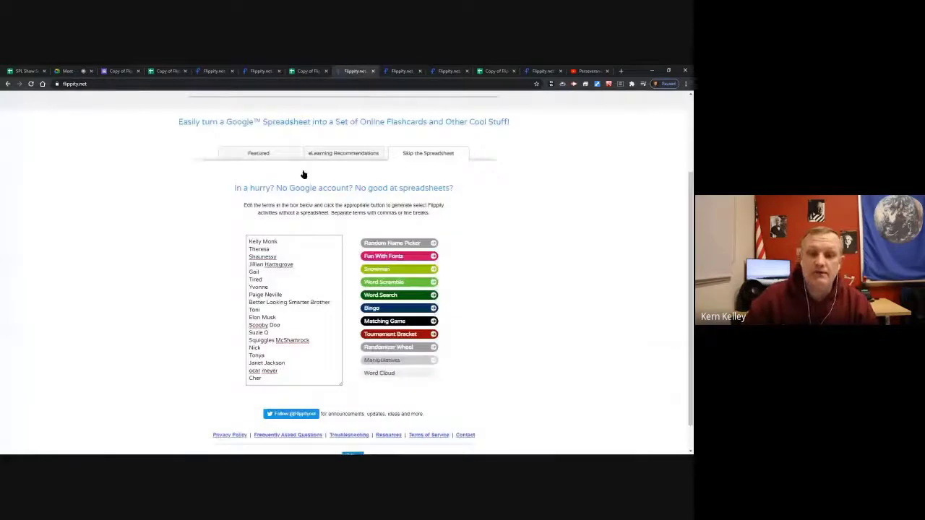
Browse the Featured activity template cards.
{"action": "scroll", "coordinate": [535, 244], "scroll_direction": "up", "scroll_amount": 1}
{"action": "scroll", "coordinate": [535, 243], "scroll_direction": "down", "scroll_amount": 3}
{"action": "scroll", "coordinate": [535, 243], "scroll_direction": "up", "scroll_amount": 5}
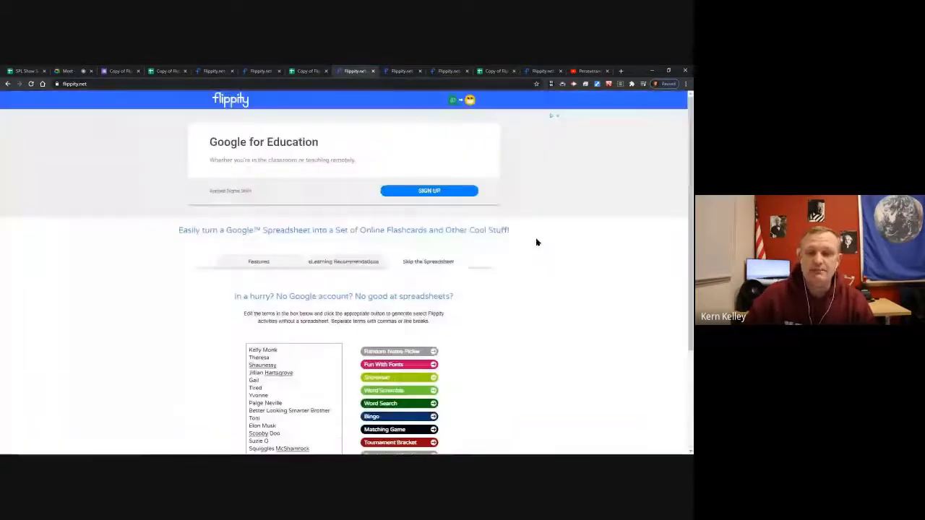
{"action": "left_click", "coordinate": [259, 262]}
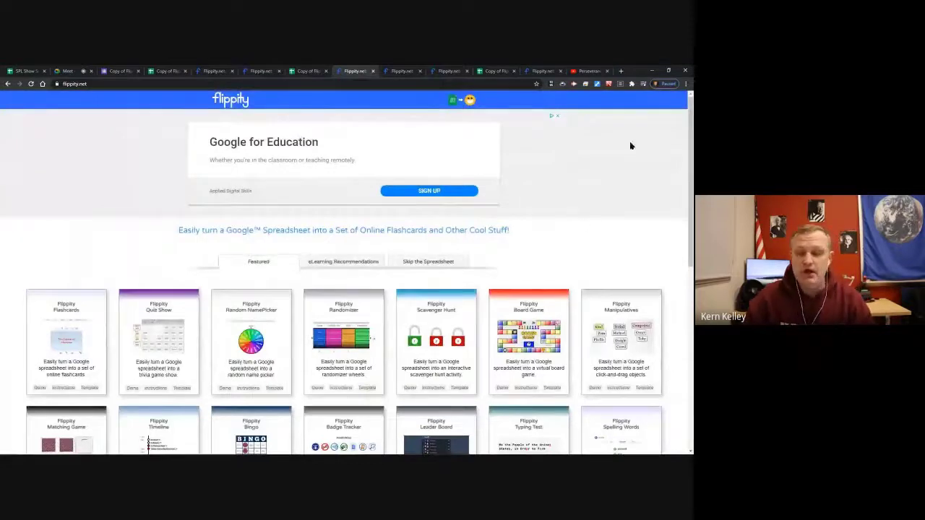
{"action": "scroll", "coordinate": [238, 181], "scroll_direction": "down", "scroll_amount": 5}
{"action": "scroll", "coordinate": [240, 182], "scroll_direction": "up", "scroll_amount": 10}
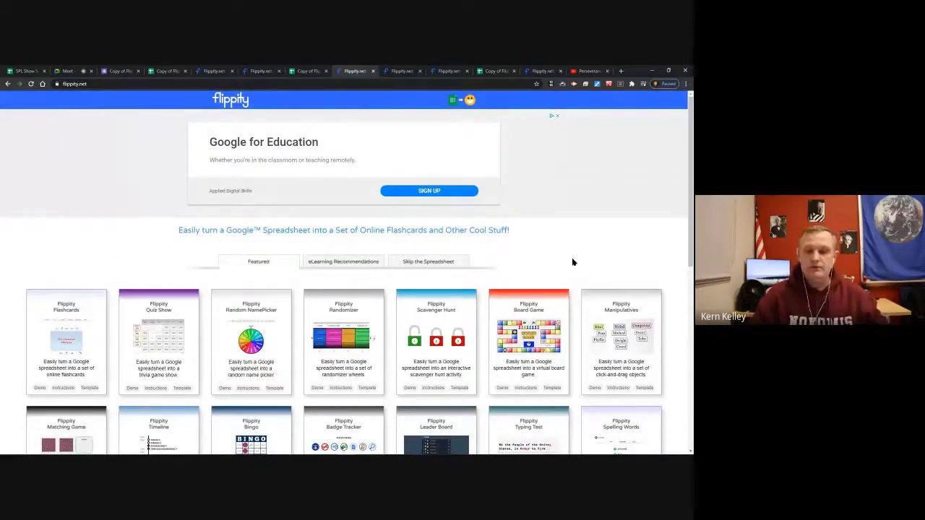
{"action": "scroll", "coordinate": [575, 289], "scroll_direction": "down", "scroll_amount": 5}
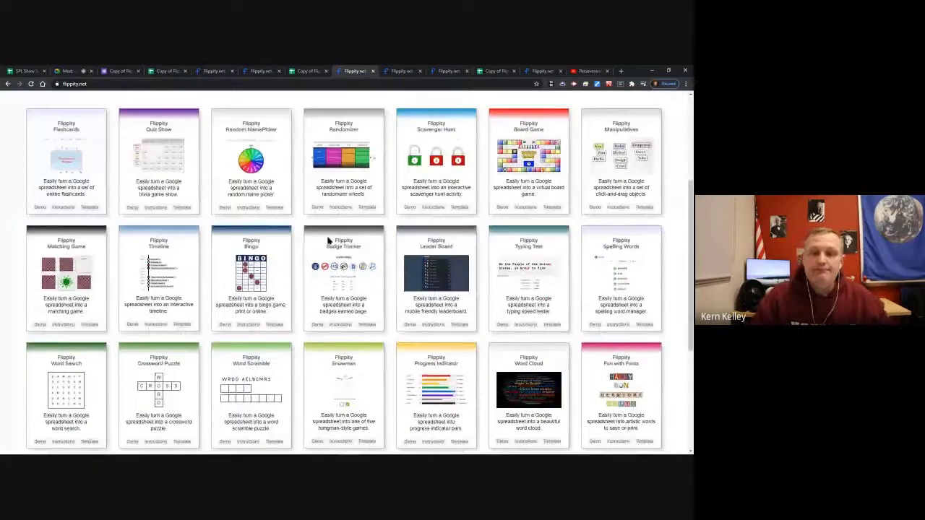
Close the eight extra browser tabs, leaving the Manipulatives Template copy showing.
{"action": "left_click", "coordinate": [189, 73]}
{"action": "left_click", "coordinate": [189, 72]}
{"action": "left_click", "coordinate": [188, 72]}
{"action": "left_click", "coordinate": [189, 72]}
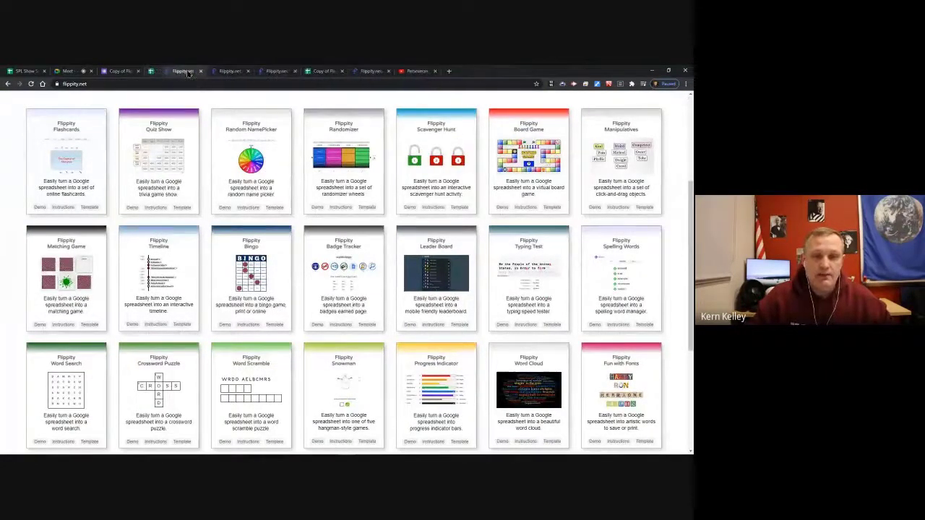
{"action": "left_click", "coordinate": [188, 72]}
{"action": "left_click", "coordinate": [188, 73]}
{"action": "left_click", "coordinate": [188, 72]}
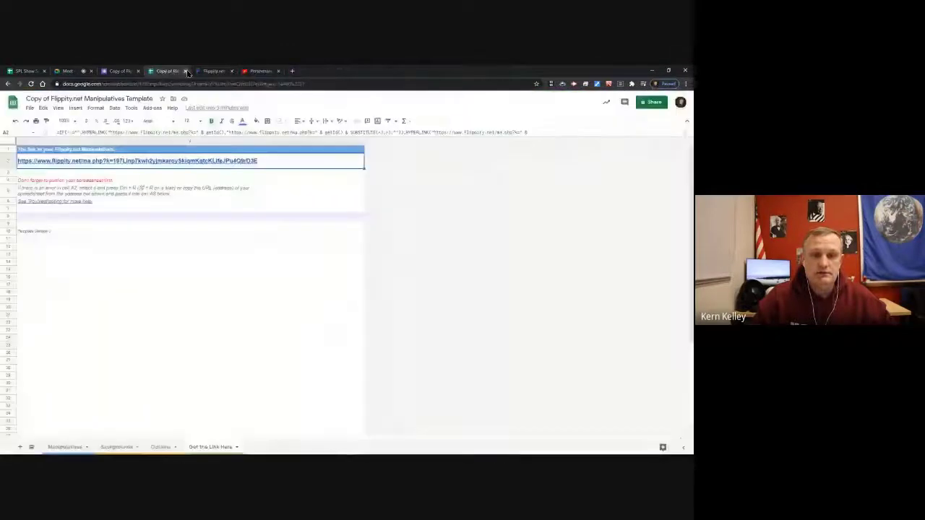
{"action": "left_click", "coordinate": [188, 72]}
{"action": "left_click", "coordinate": [188, 73]}
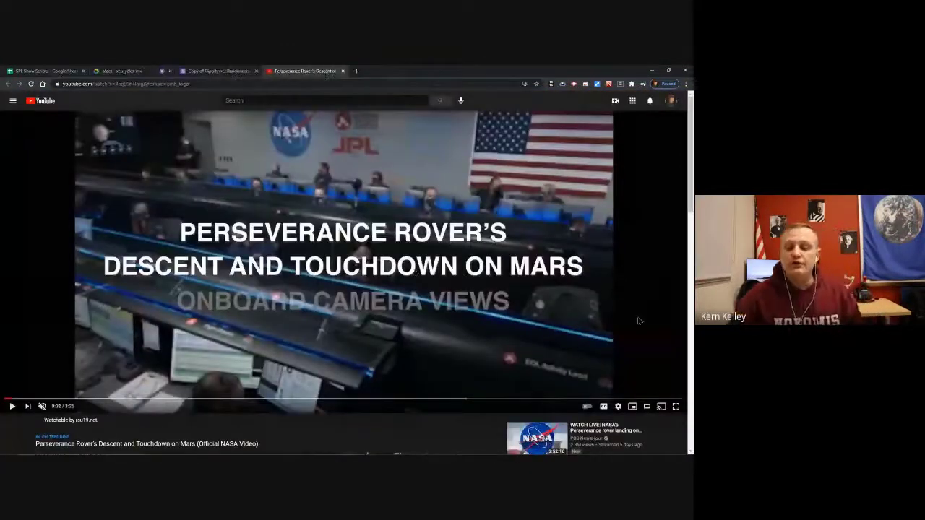
Watch the Perseverance Rover touchdown video full screen, unmute it, and exit full screen.
{"action": "left_click", "coordinate": [677, 407]}
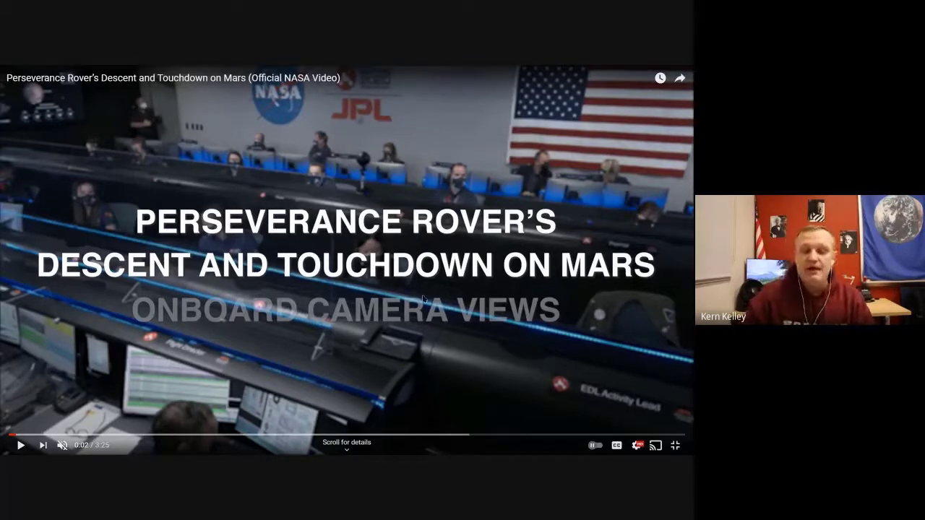
{"action": "left_click", "coordinate": [64, 445]}
{"action": "left_click", "coordinate": [675, 445]}
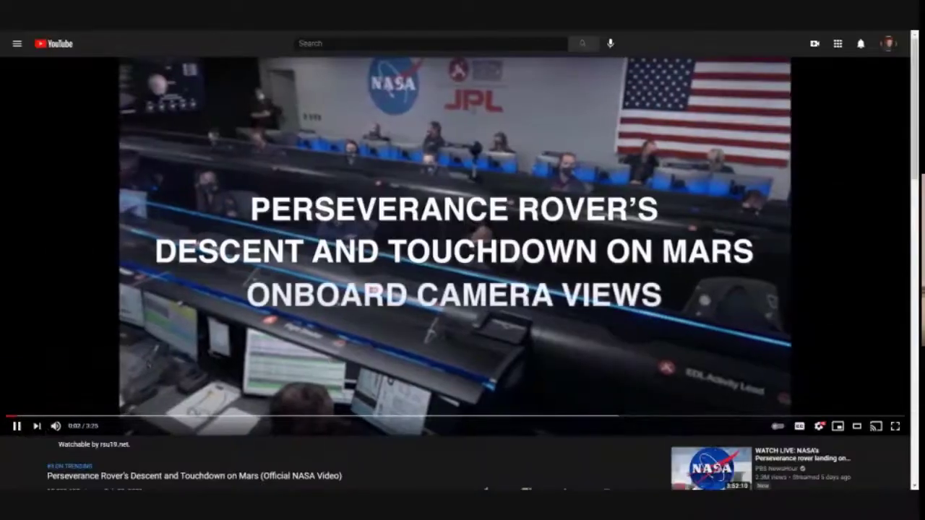